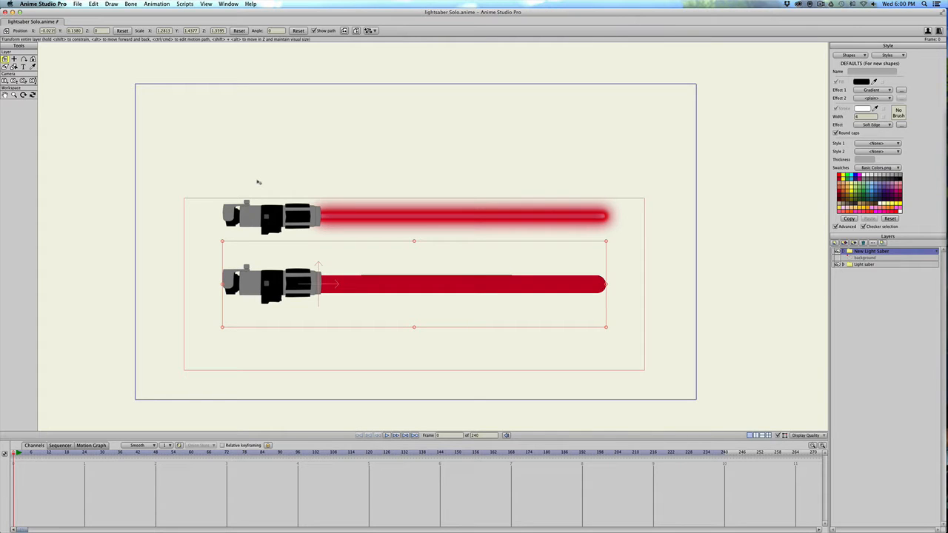
scroll(407, 287, down, 1)
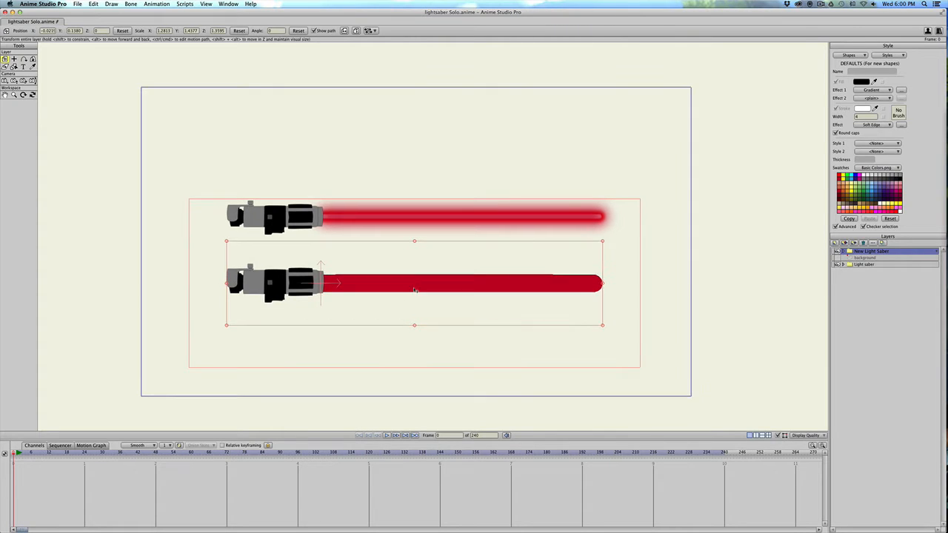
scroll(414, 288, up, 1)
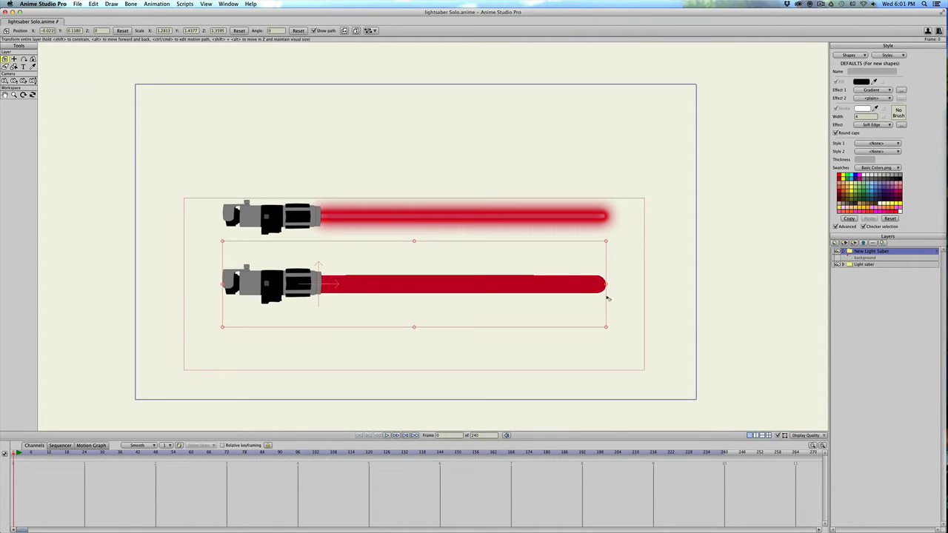
click(837, 252)
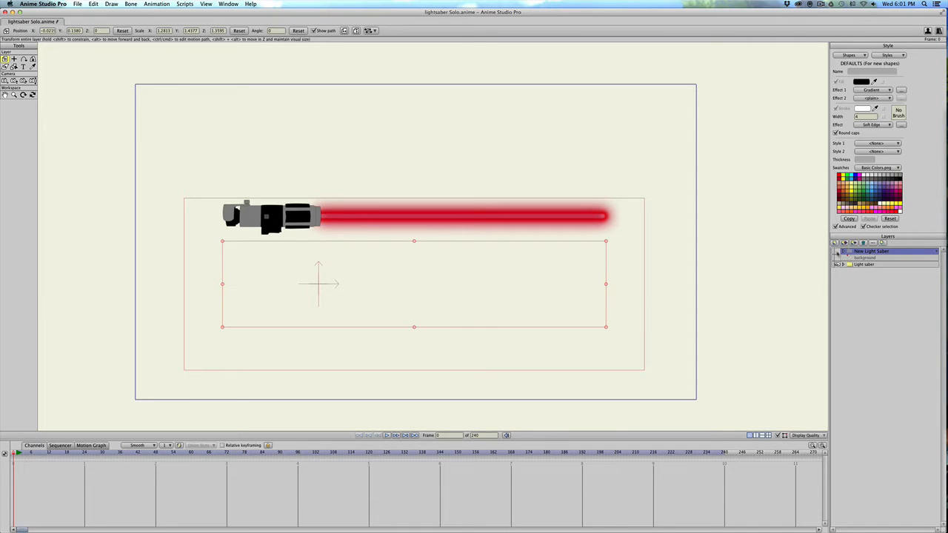
click(836, 252)
Hide the Light saber layer and select the New Light Saber layer.
click(860, 265)
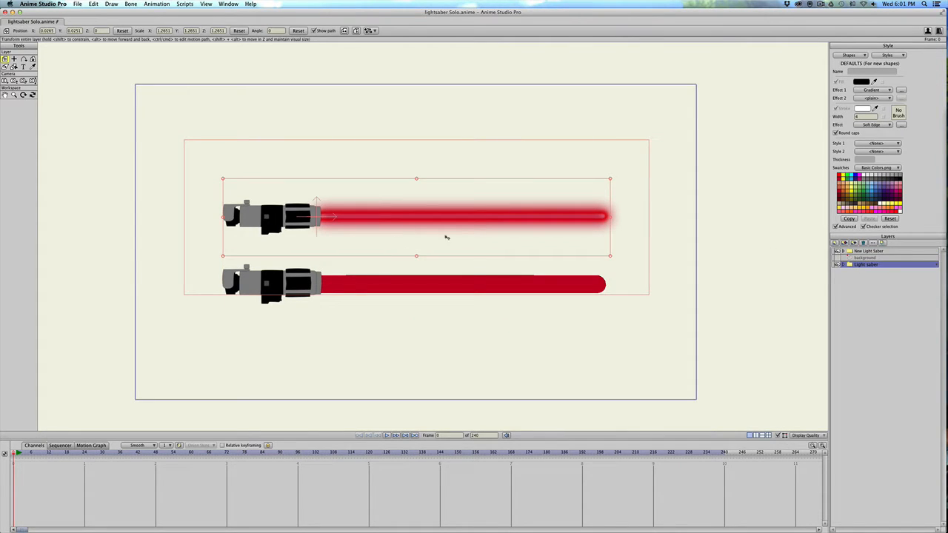
click(837, 264)
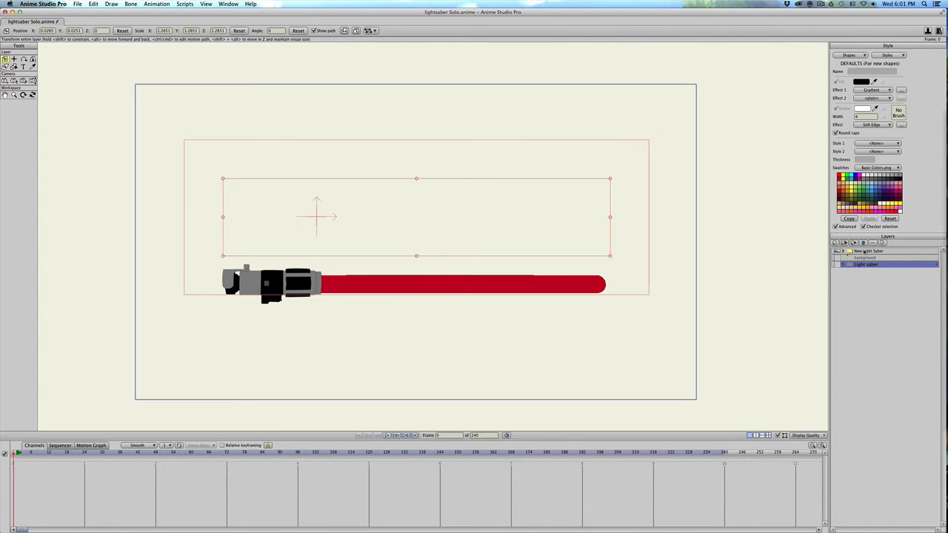
click(864, 251)
scroll(681, 281, up, 1)
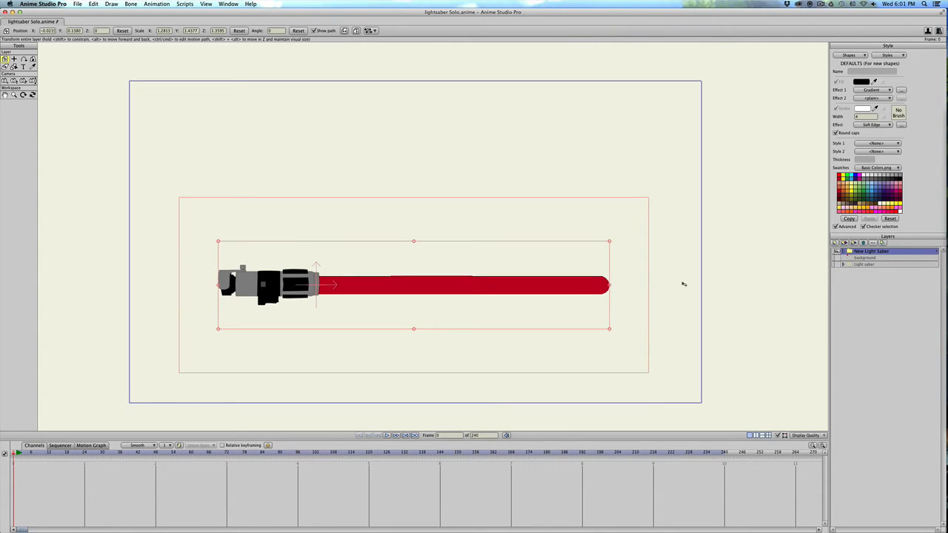
Expand the New Light Saber group and select Layer 2 inside it.
click(842, 253)
click(861, 271)
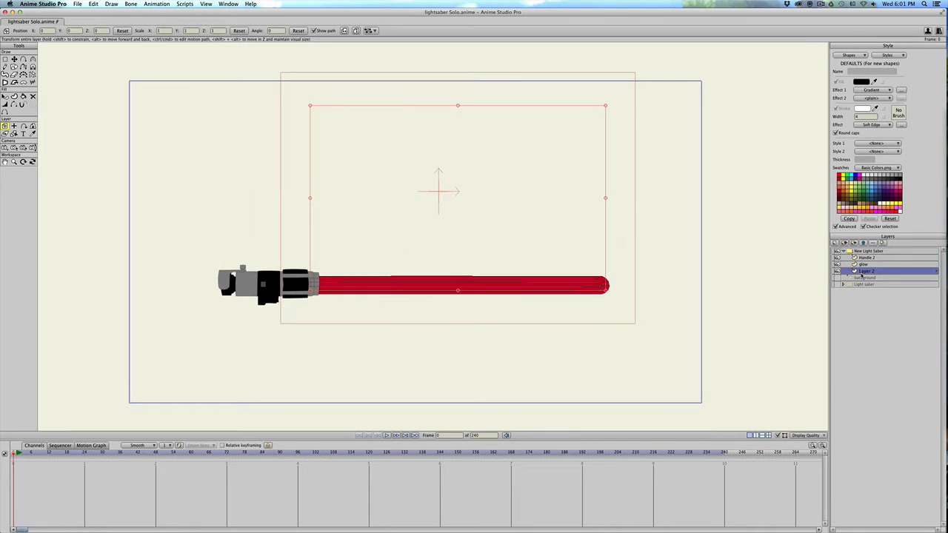
scroll(489, 311, up, 4)
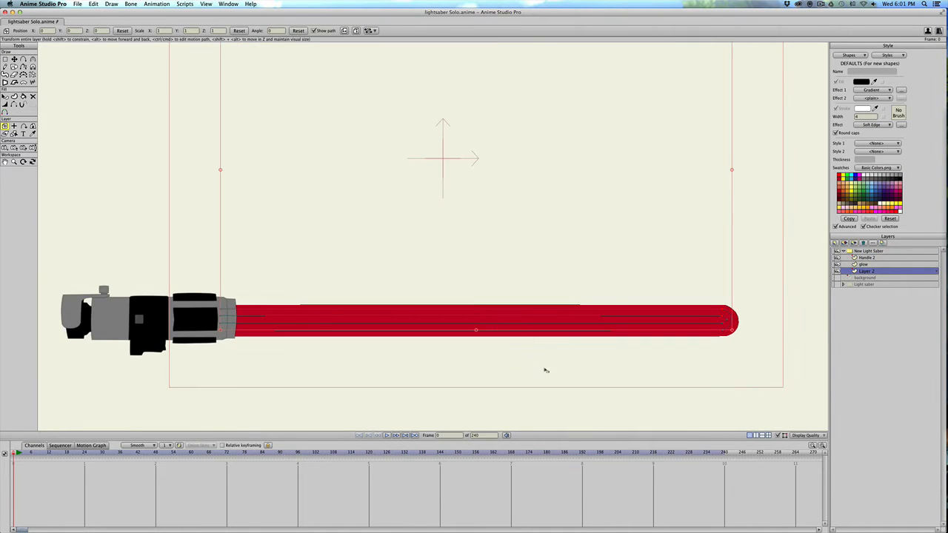
drag(545, 370, 522, 328)
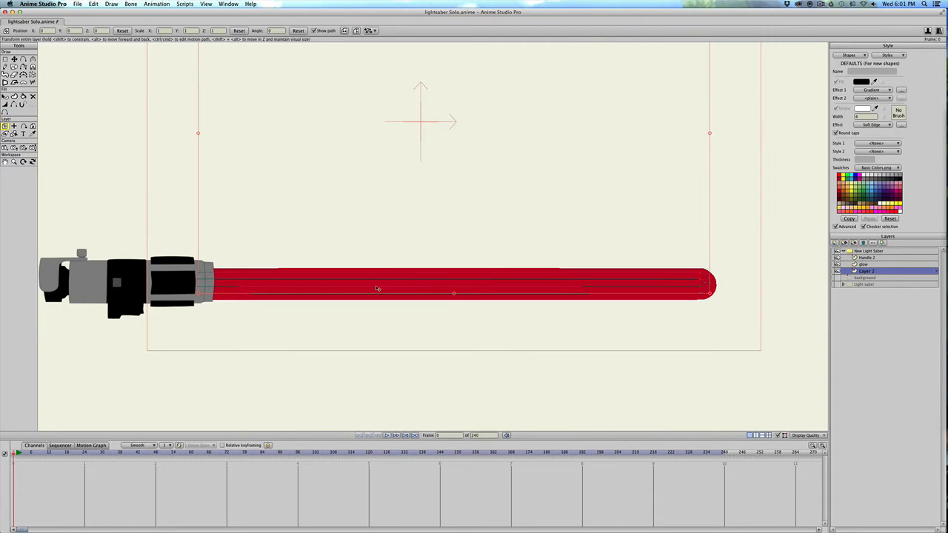
scroll(612, 300, down, 3)
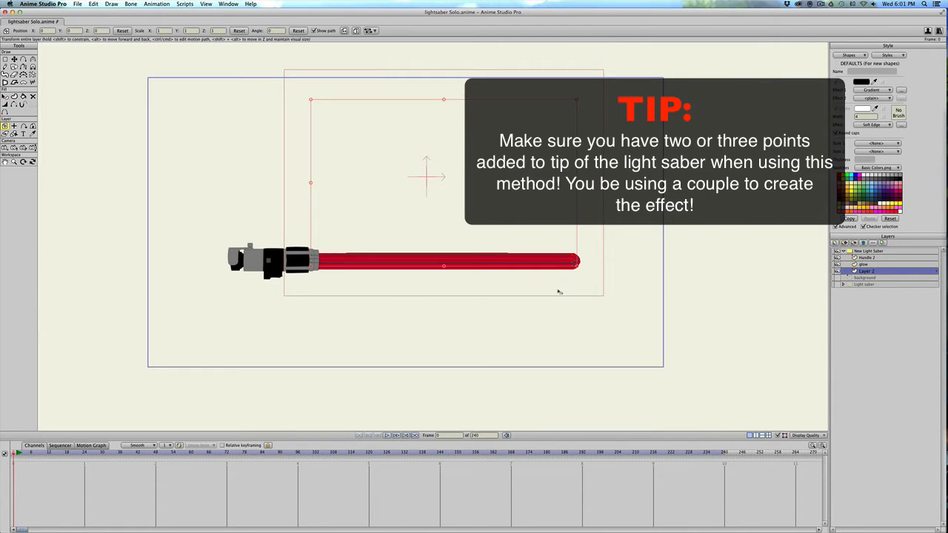
scroll(561, 292, up, 1)
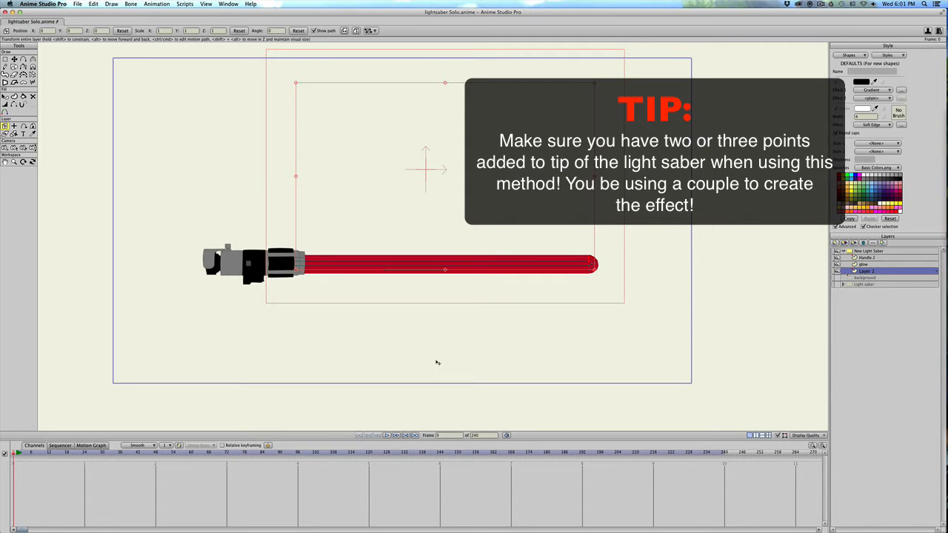
At frame 1, select Layer 2's blade tip points and move them back inside the handle, to about X -0.60.
click(17, 453)
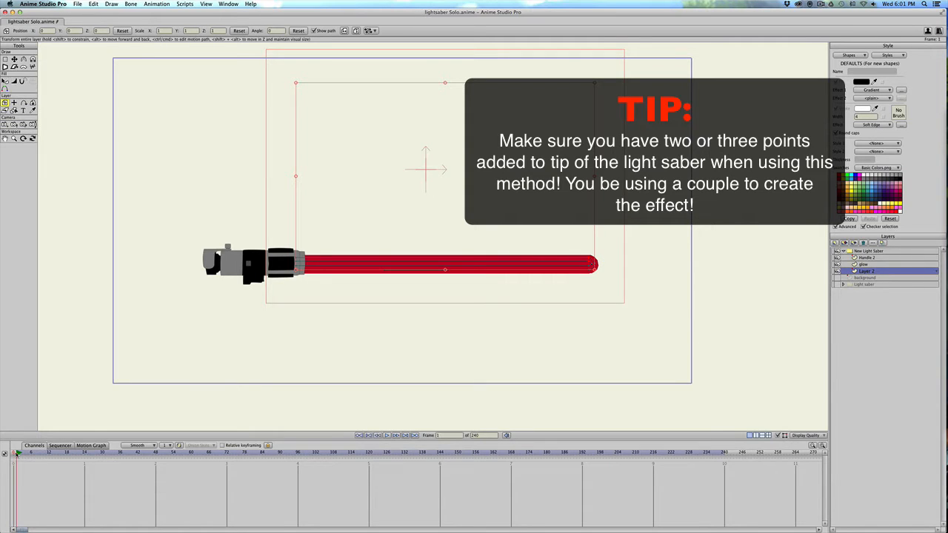
key(g)
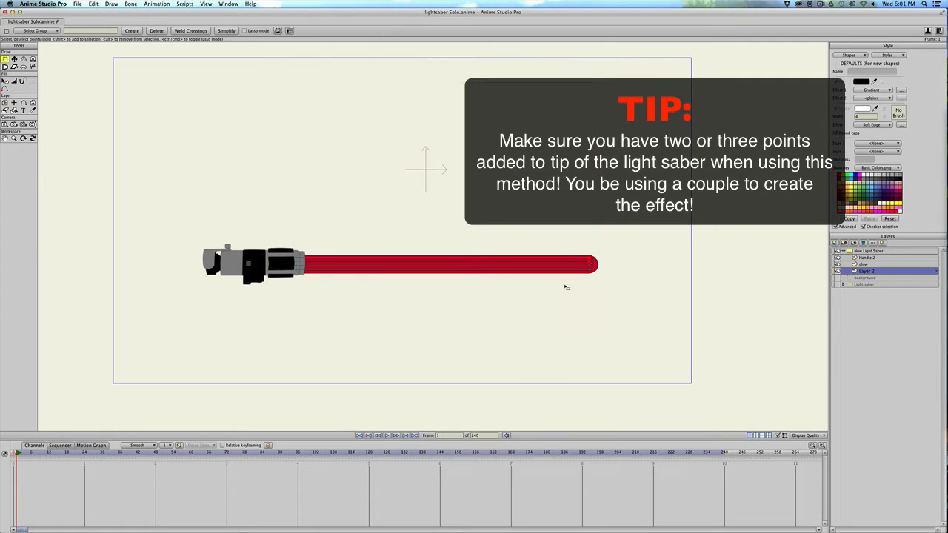
drag(567, 286, 624, 251)
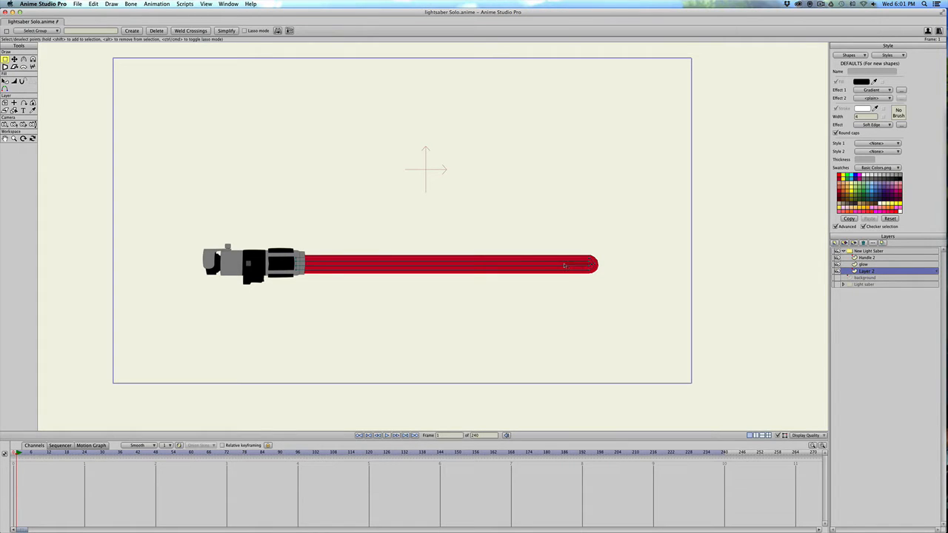
drag(573, 291, 595, 267)
key(t)
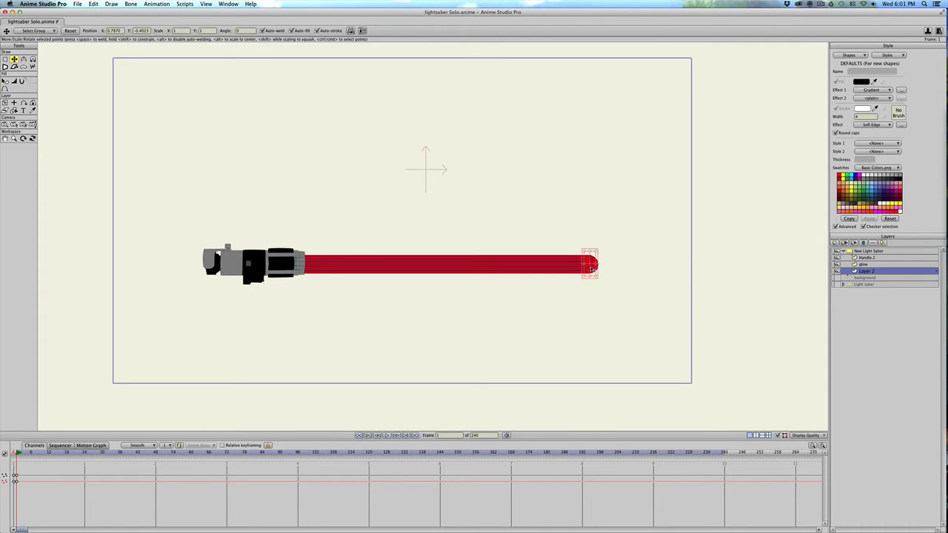
drag(591, 269, 507, 271)
drag(369, 273, 303, 278)
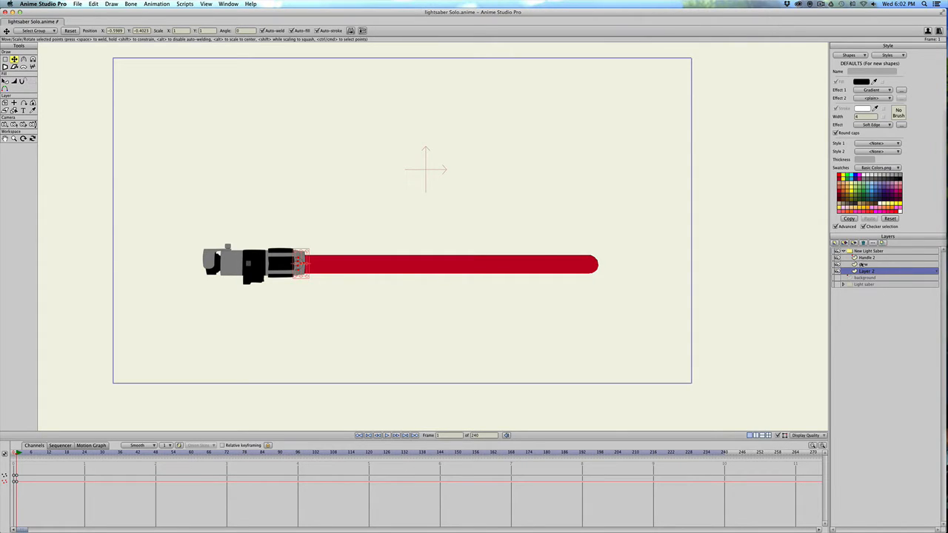
On the glow layer at frame 1, select the tip points and move them inside the handle, to about X -0.60.
click(862, 264)
key(e)
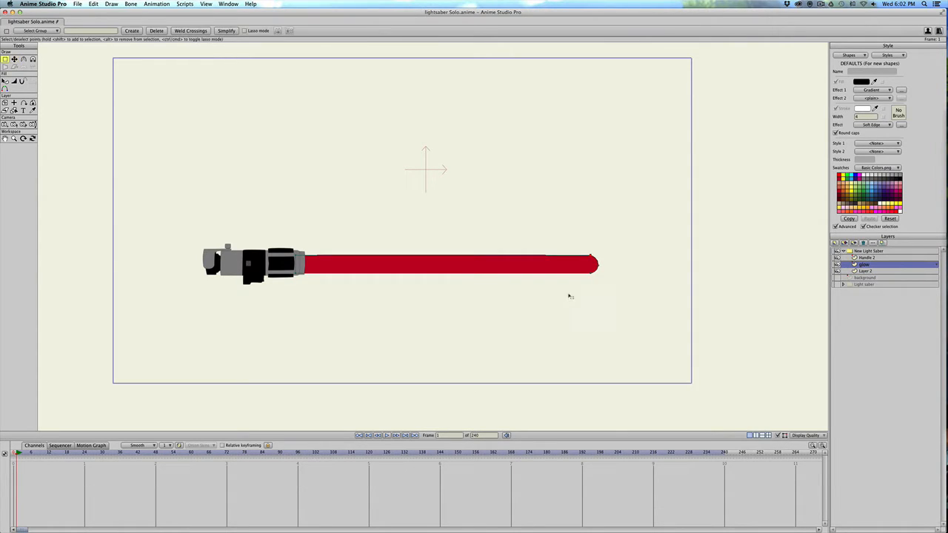
drag(567, 296, 617, 245)
key(t)
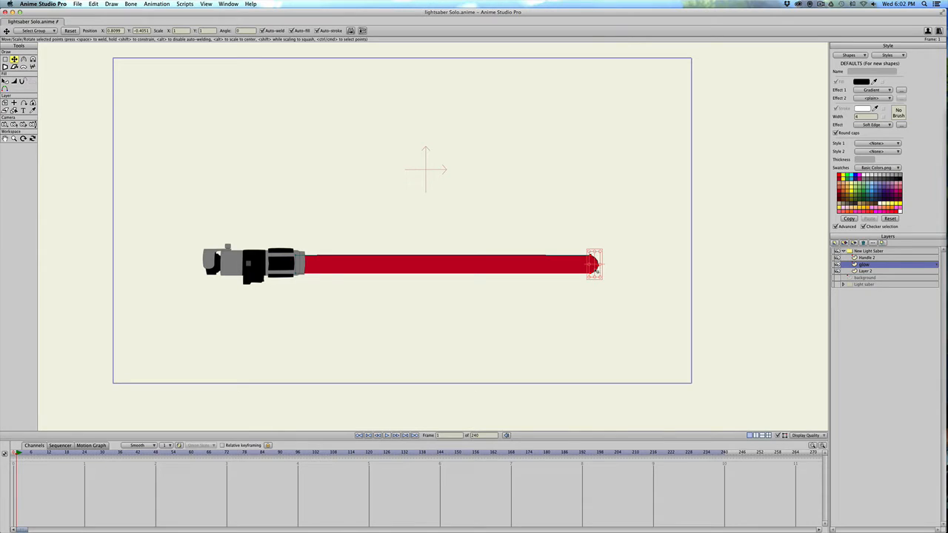
drag(597, 271, 302, 272)
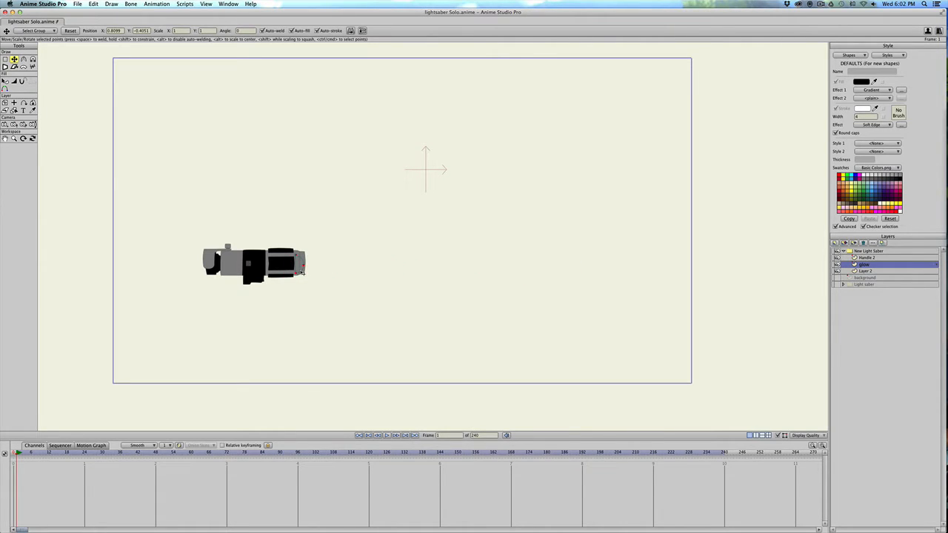
Add keyframes at frame 48 that hold the retracted points of the glow layer and Layer 2.
click(93, 453)
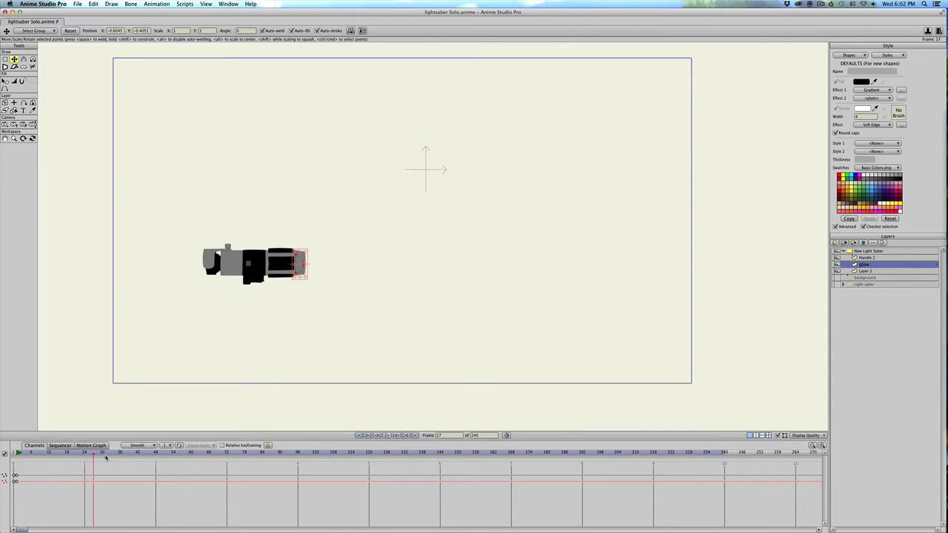
drag(106, 458, 157, 460)
key(super+z)
click(866, 271)
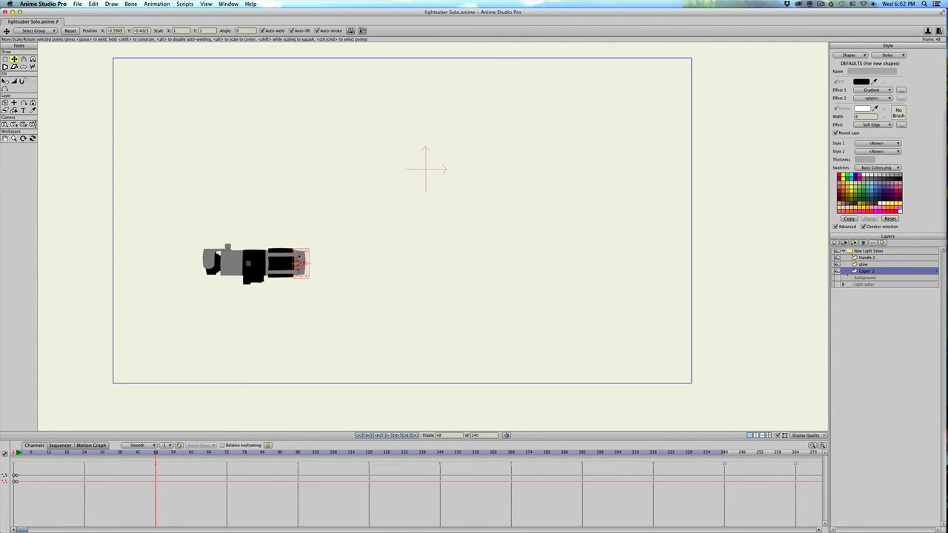
key(super+a)
key(super+d)
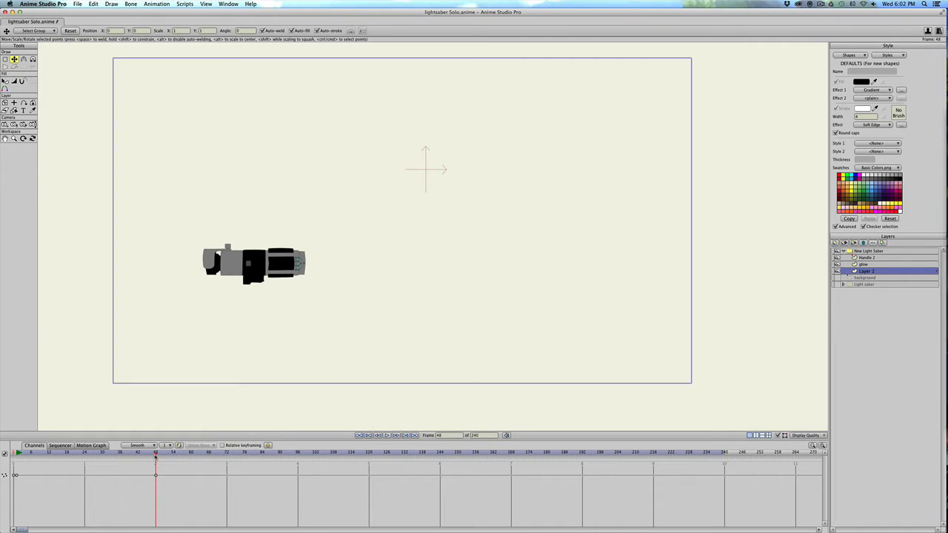
At frame 62, extend the blade by moving Layer 2's tip points out to about X 0.61, and switch to the glow layer.
drag(156, 455, 197, 457)
key(g)
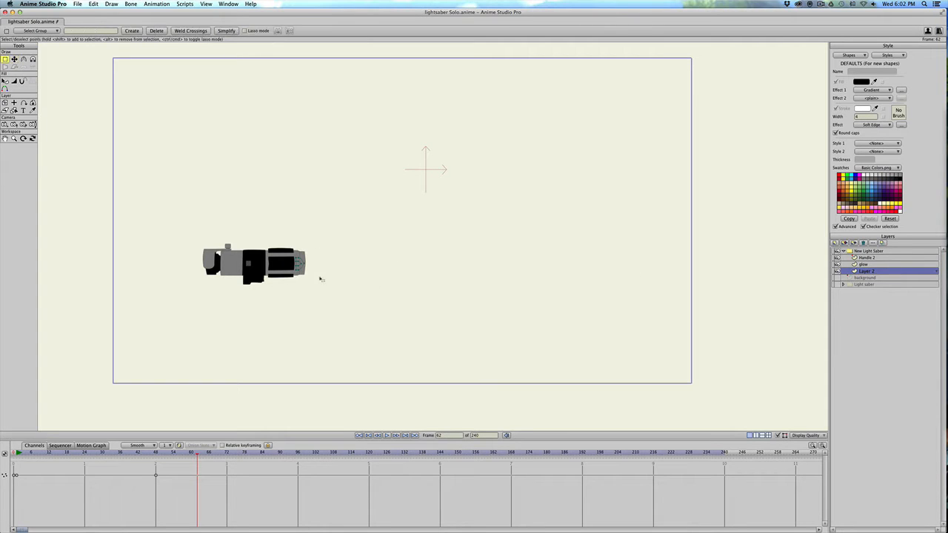
drag(317, 278, 554, 264)
key(t)
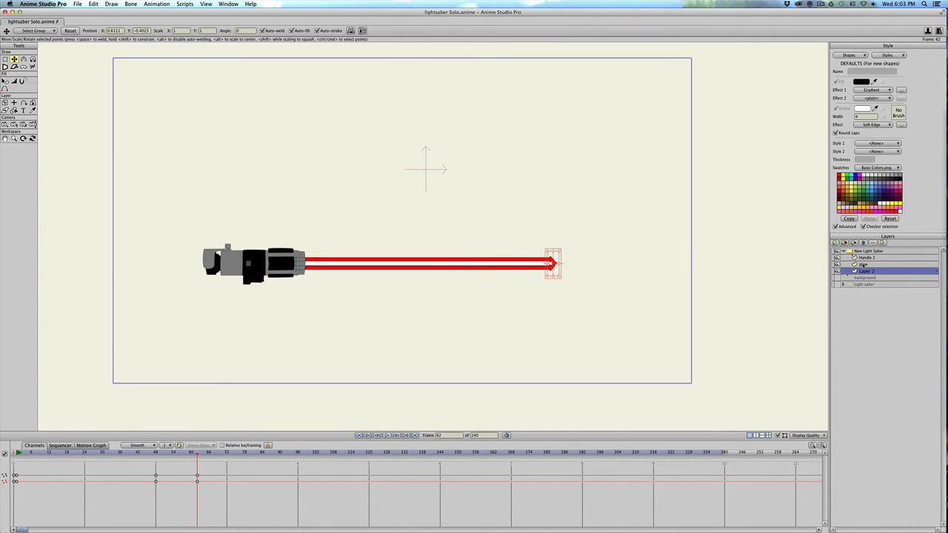
click(862, 265)
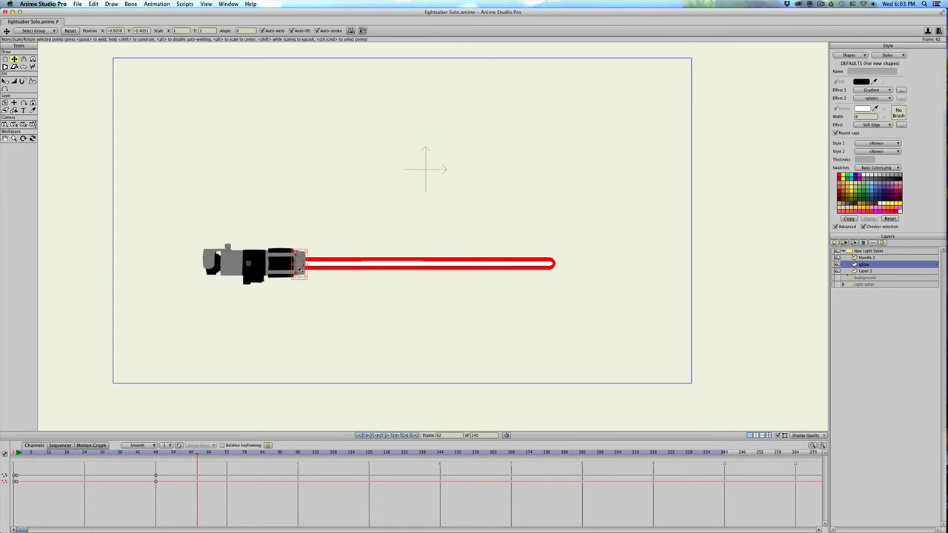
drag(300, 269, 335, 273)
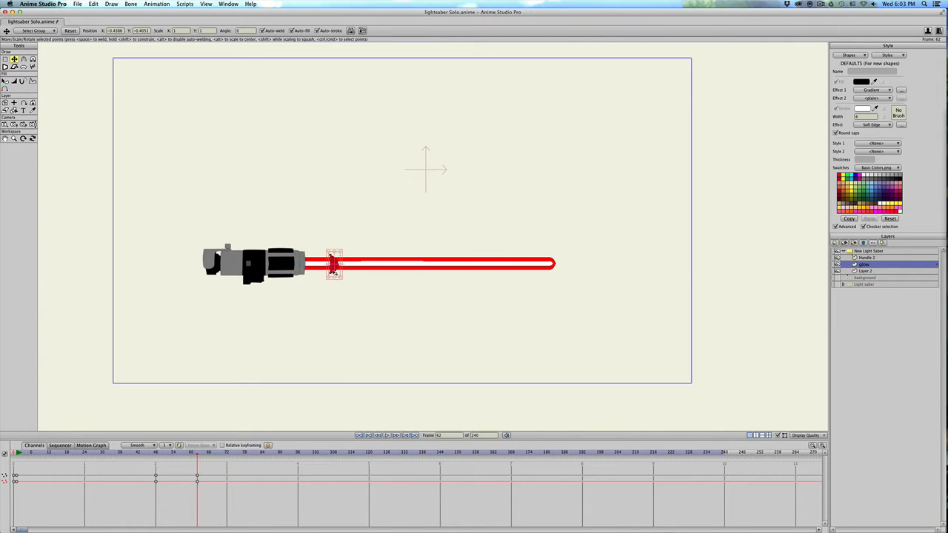
key(super+z)
scroll(337, 273, up, 2)
scroll(341, 273, left, 3)
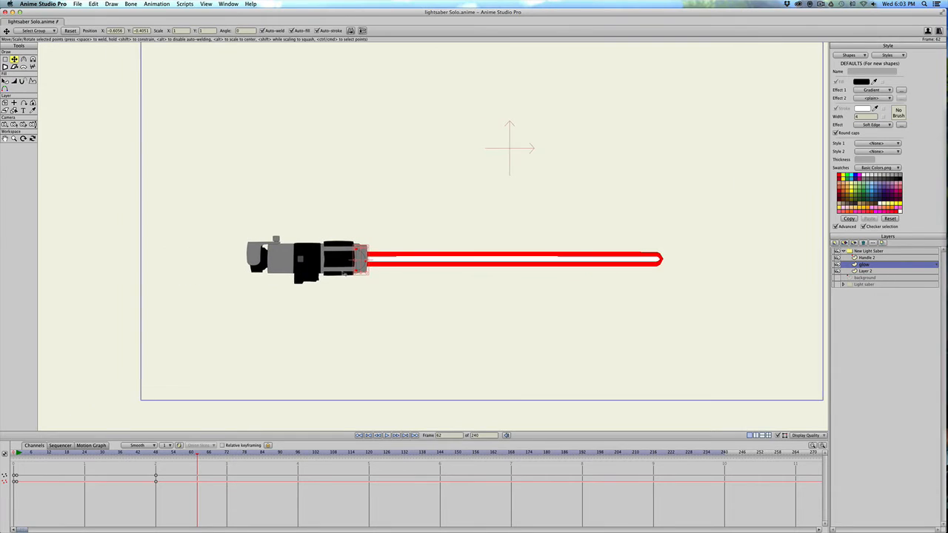
scroll(344, 274, up, 3)
scroll(319, 304, up, 2)
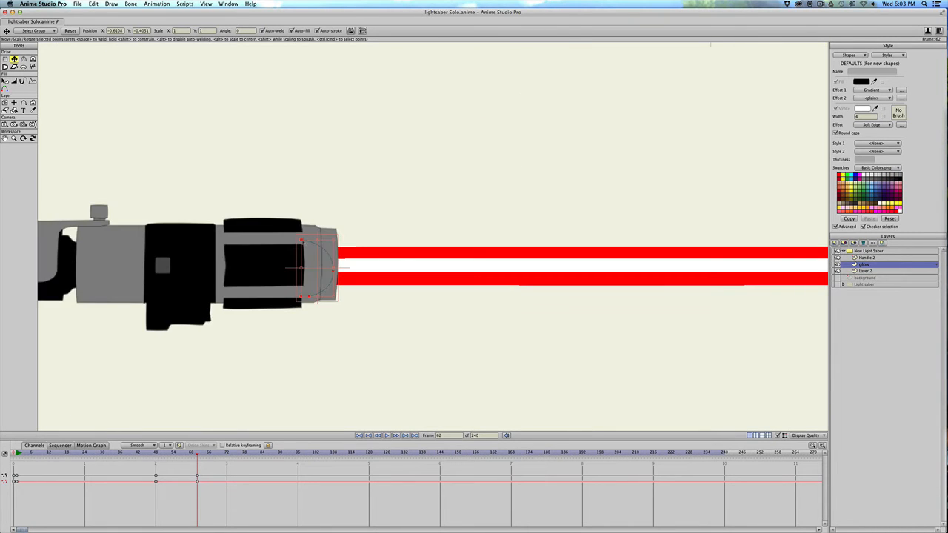
drag(310, 241, 304, 242)
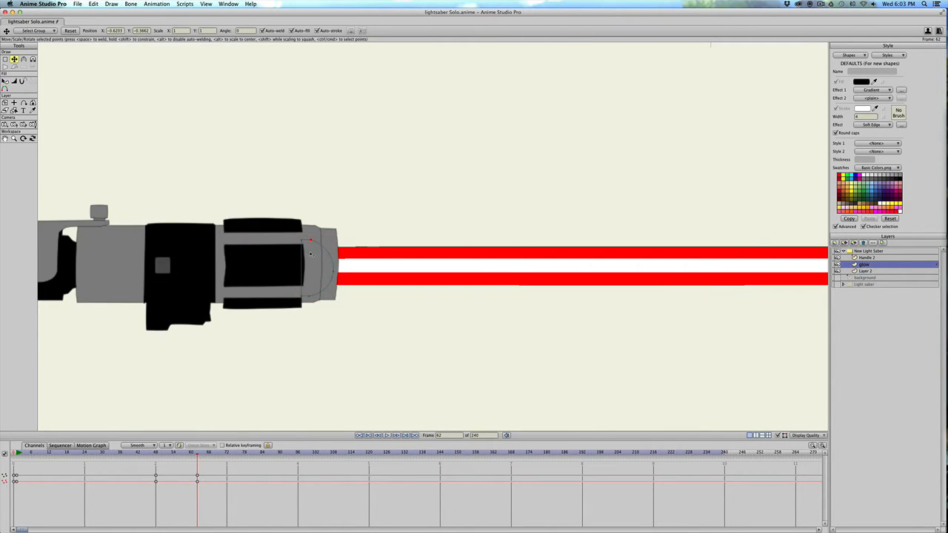
Select the glow layer's tip points at frame 62 and move them out to about X 0.62, over the extended blade.
scroll(311, 254, down, 3)
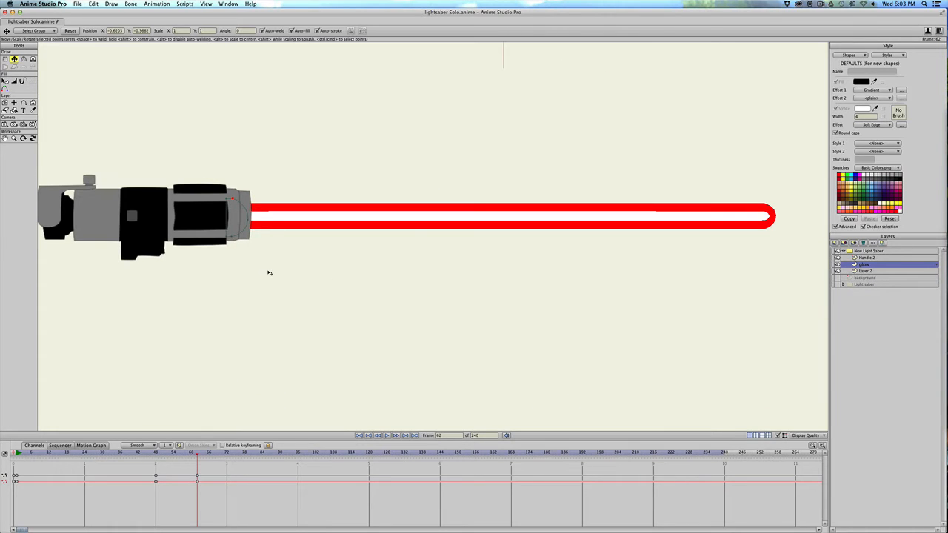
key(g)
drag(268, 252, 567, 233)
drag(271, 261, 780, 241)
key(t)
scroll(704, 232, down, 5)
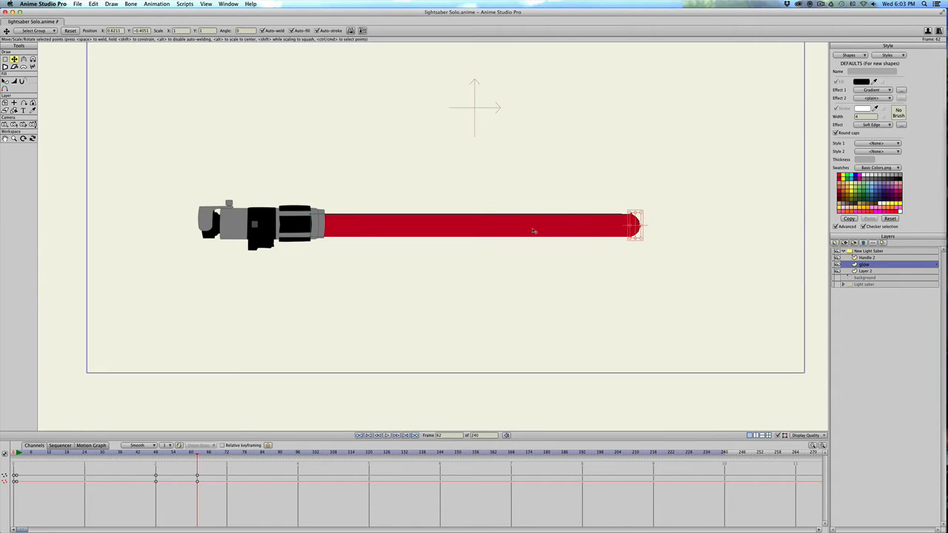
Render a preview of frame 62, close it, and play the blade animation from about frame 43.
key(super+r)
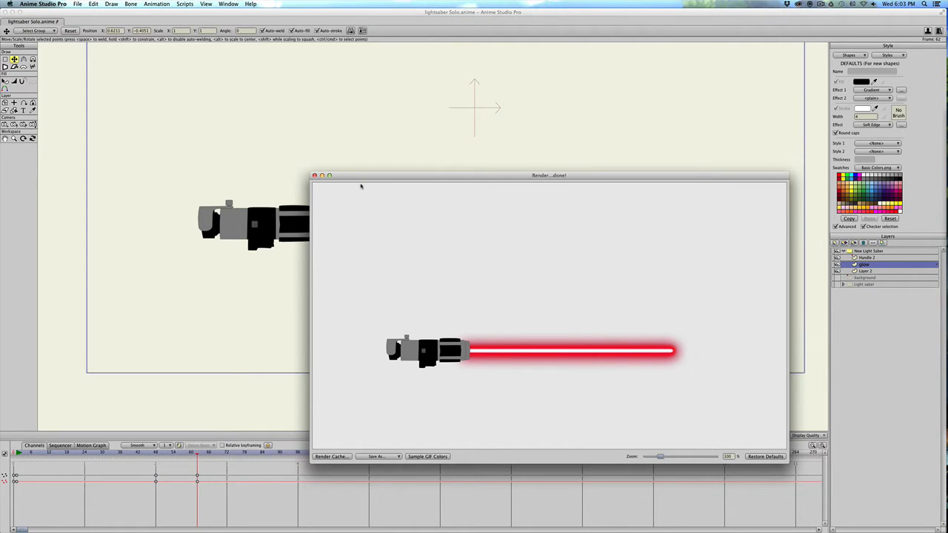
click(314, 175)
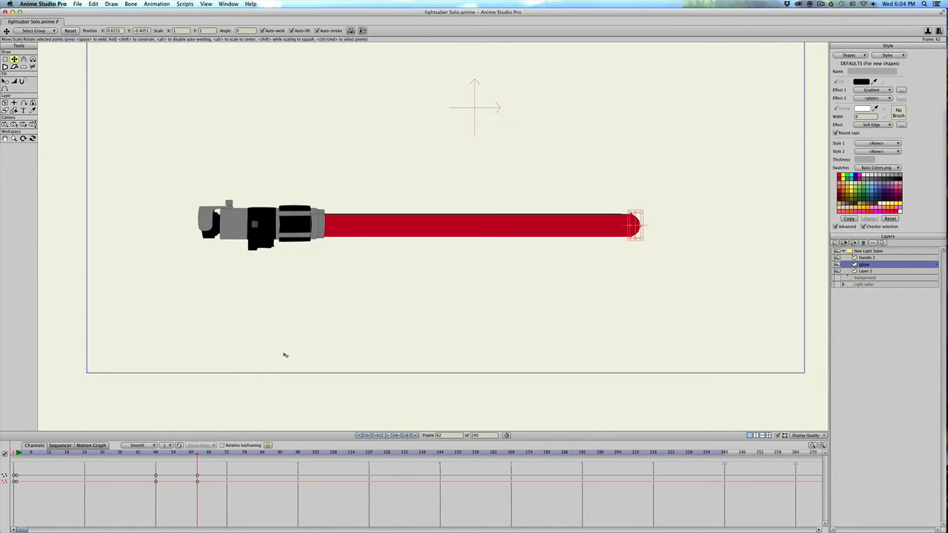
drag(122, 452, 141, 452)
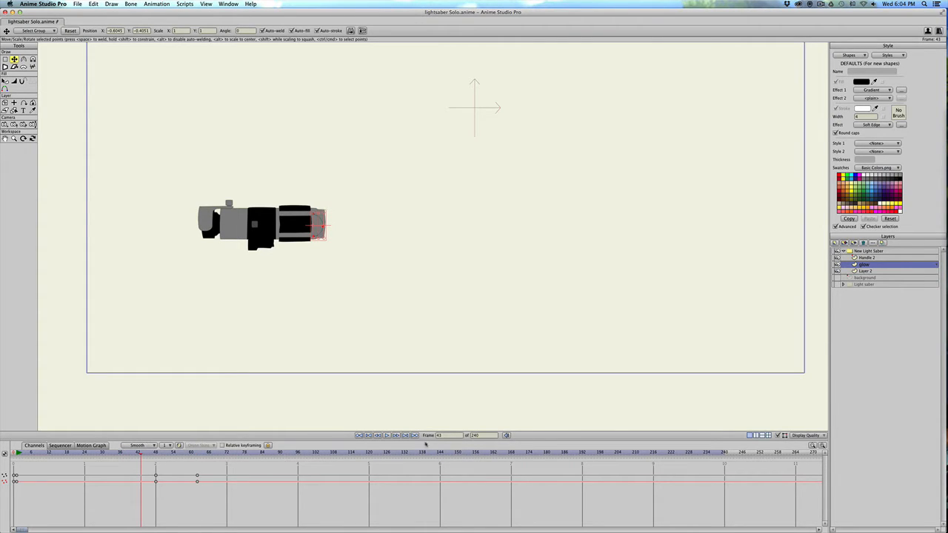
click(386, 435)
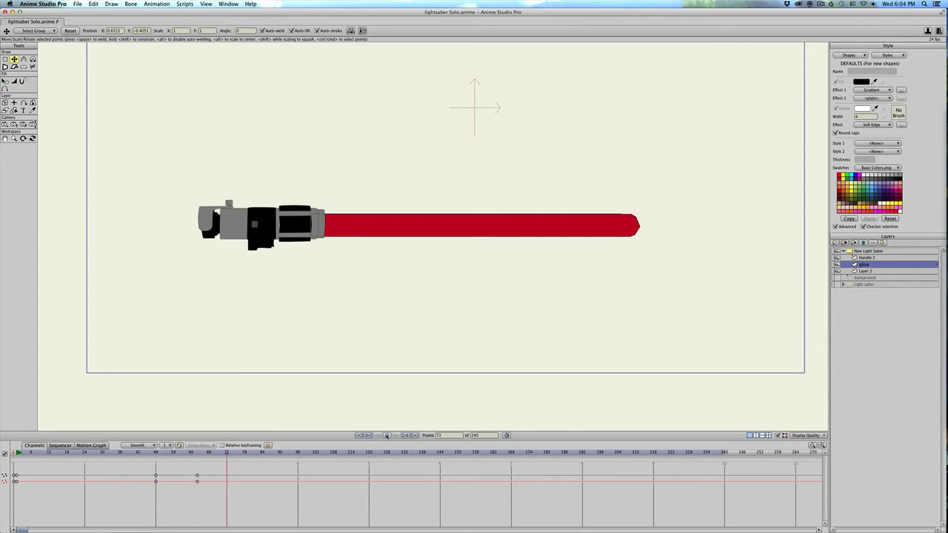
Stop the playback, select the New Light Saber group layer, and try rotating it at frame 76 before undoing the rotation.
click(385, 435)
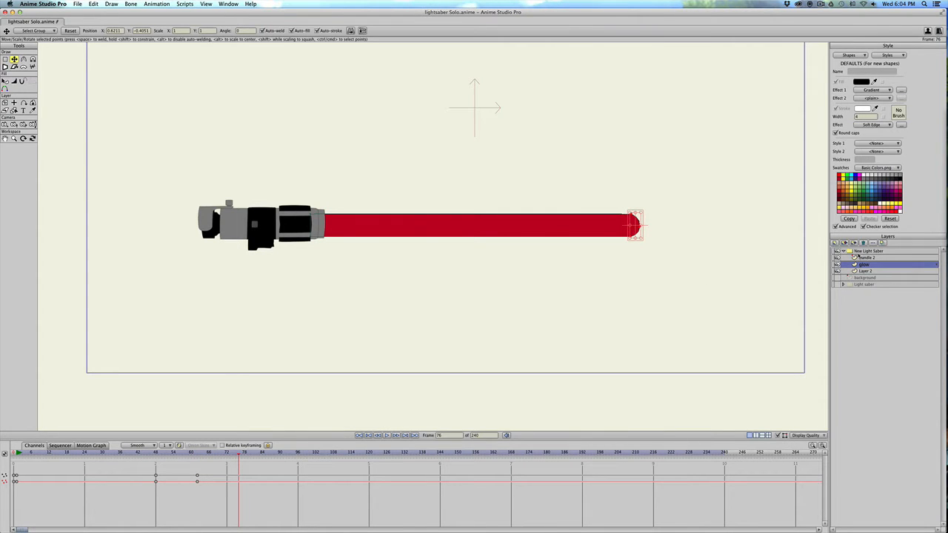
click(859, 252)
drag(179, 191, 211, 161)
key(ctrl+z)
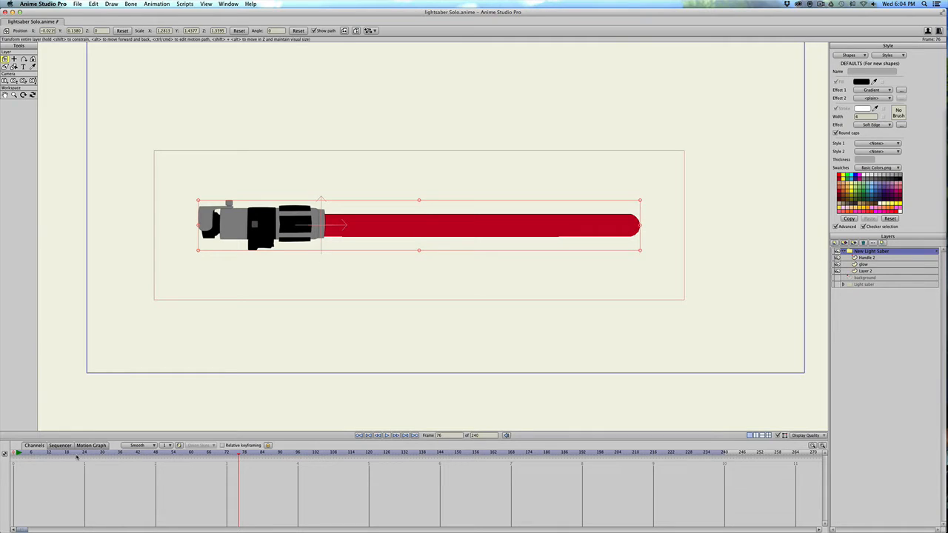
Add a layer keyframe at frame 99 that holds the New Light Saber group horizontal at the start of the swing.
click(14, 453)
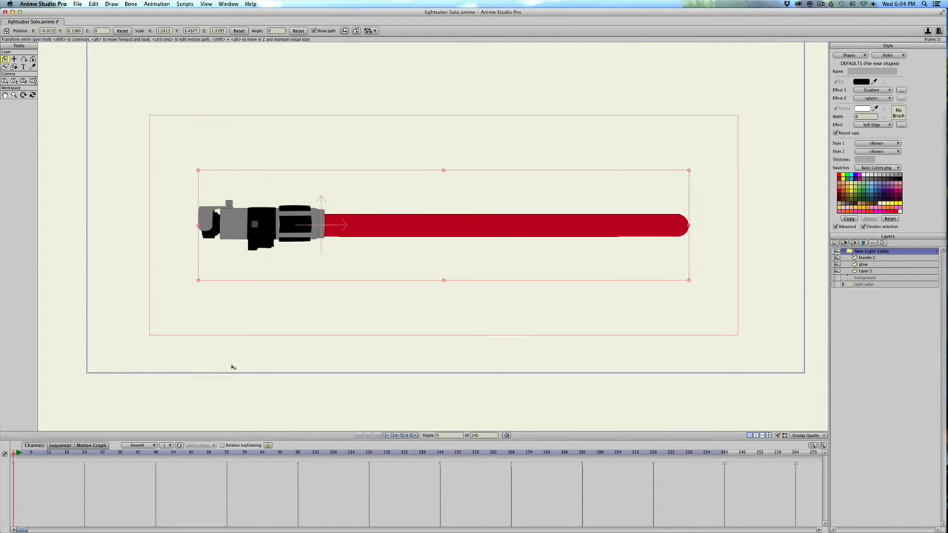
drag(182, 452, 277, 453)
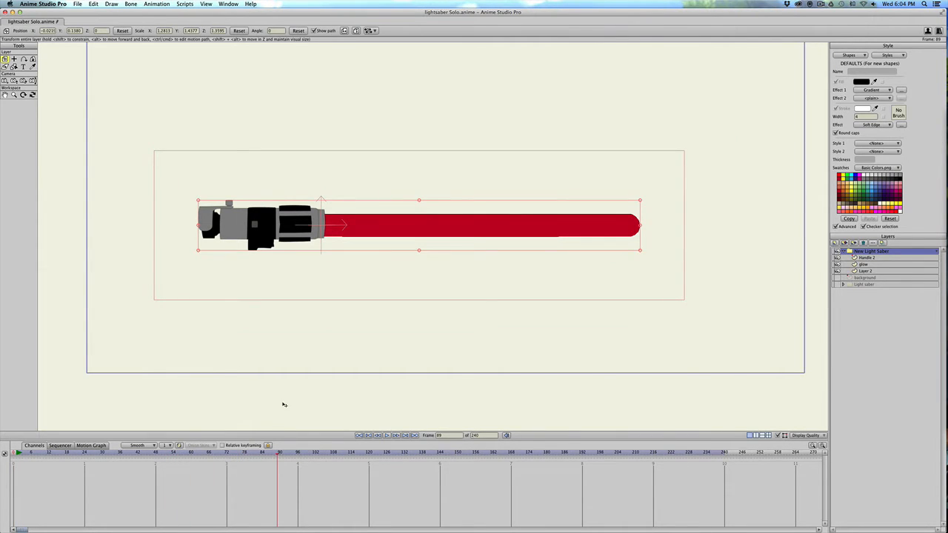
scroll(293, 381, down, 5)
scroll(293, 381, up, 5)
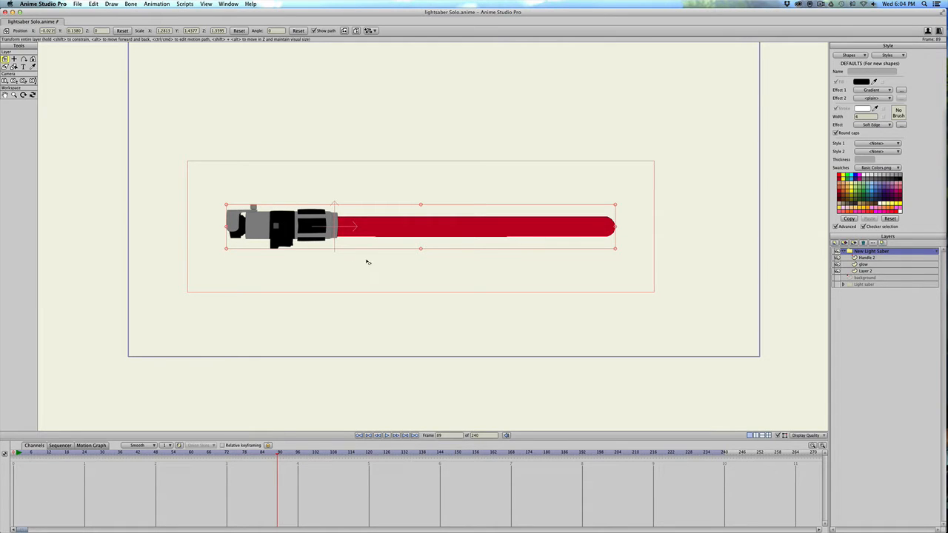
scroll(184, 391, up, 1)
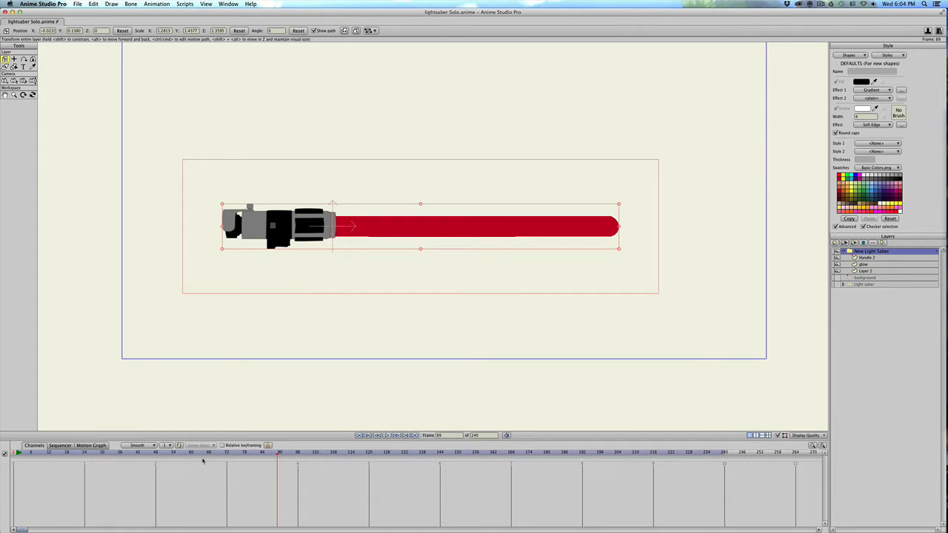
drag(227, 453, 306, 451)
scroll(211, 198, down, 1)
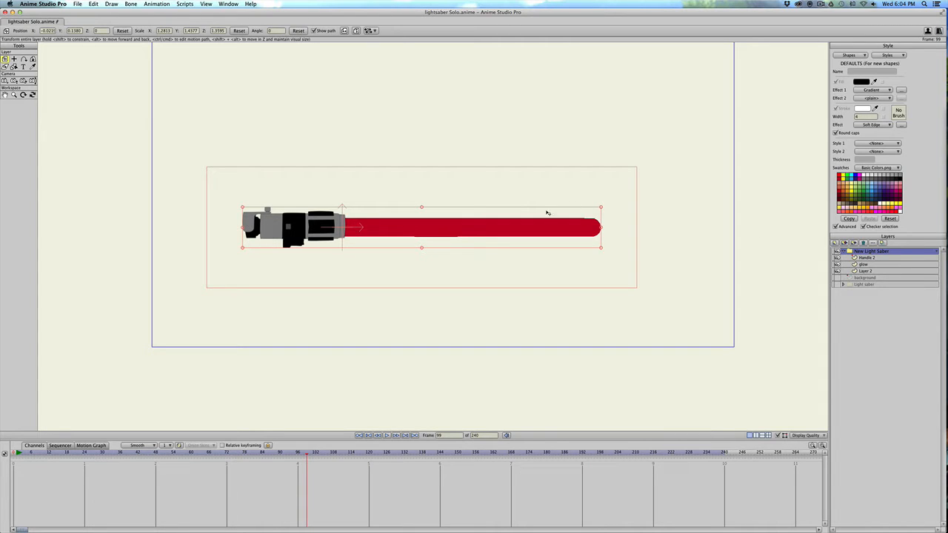
click(235, 220)
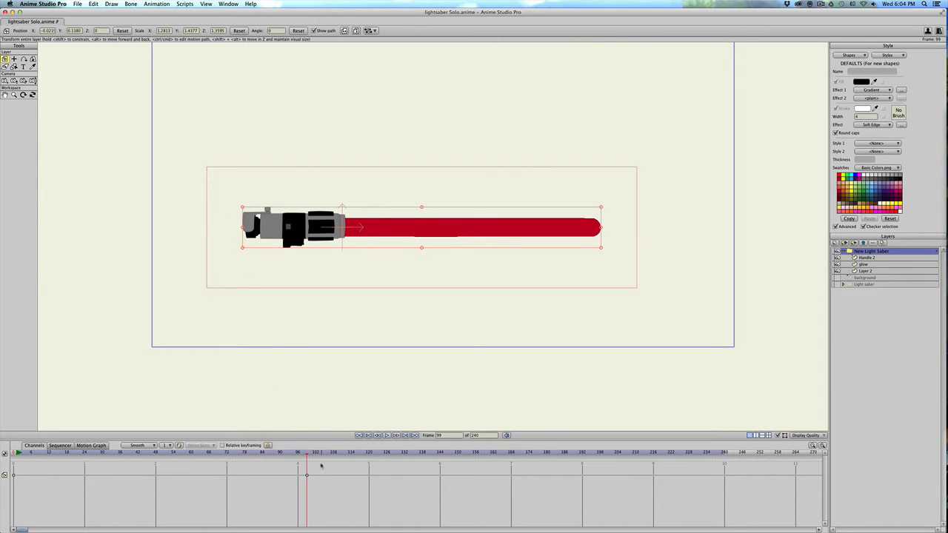
At frame 103, rotate the New Light Saber group so the blade swings up to an angle of about 46°.
drag(320, 454, 320, 455)
drag(235, 178, 239, 280)
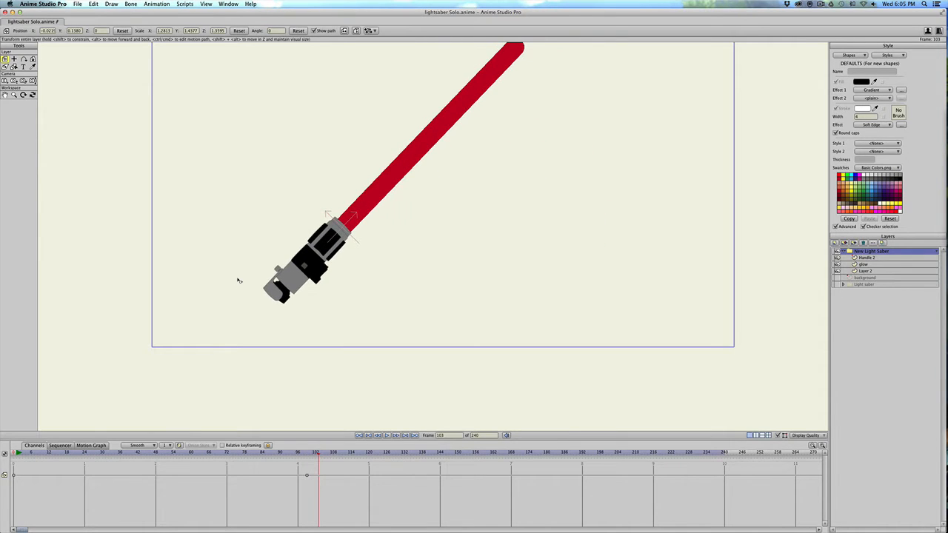
scroll(311, 248, down, 8)
scroll(310, 248, up, 2)
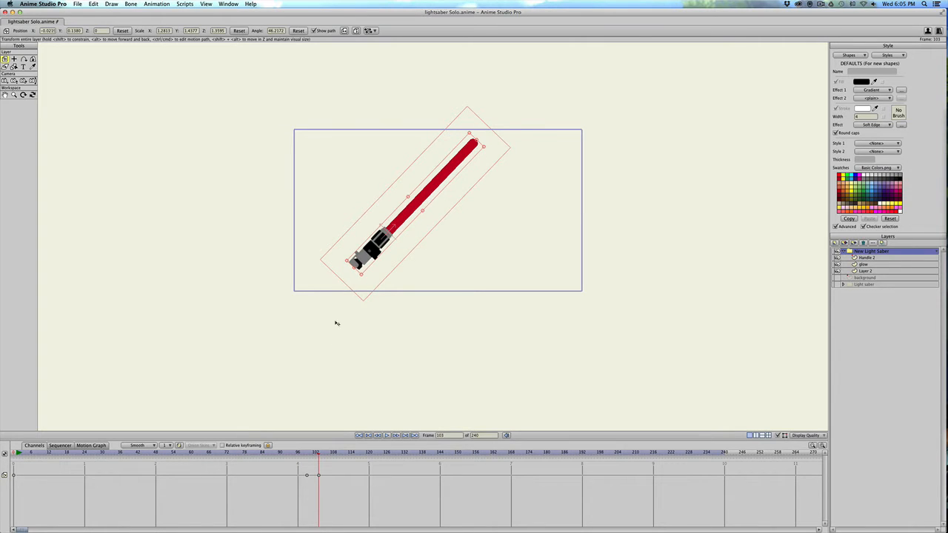
Hold the raised angle with a keyframe at frame 119, and swing the group down to about -19.5° with a keyframe at frame 124.
mouse_move(296, 459)
drag(296, 459, 366, 459)
click(343, 262)
click(383, 453)
drag(362, 287, 299, 222)
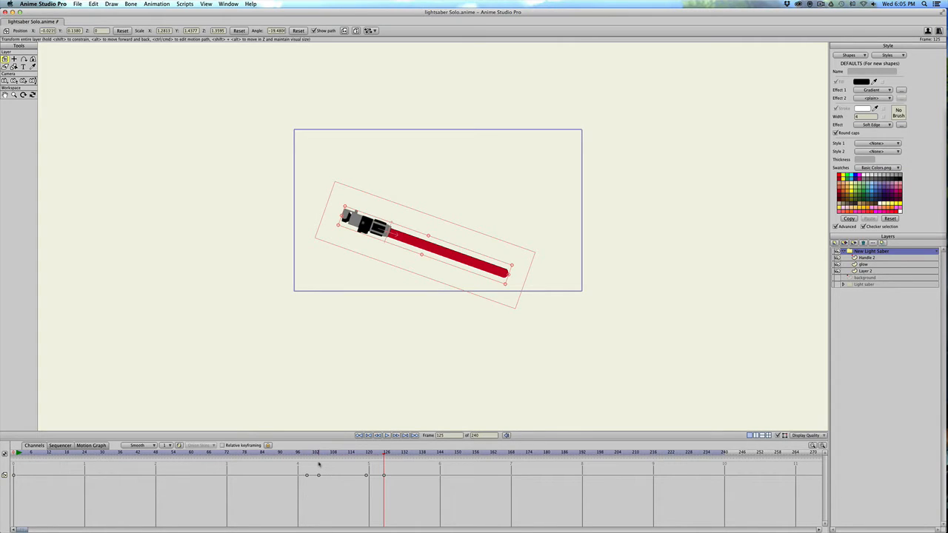
click(382, 475)
Hold the lowered angle with a keyframe at frame 142, and swing the group up to about 32.5° with a keyframe at frame 146.
click(306, 453)
drag(318, 454, 435, 459)
drag(334, 191, 367, 284)
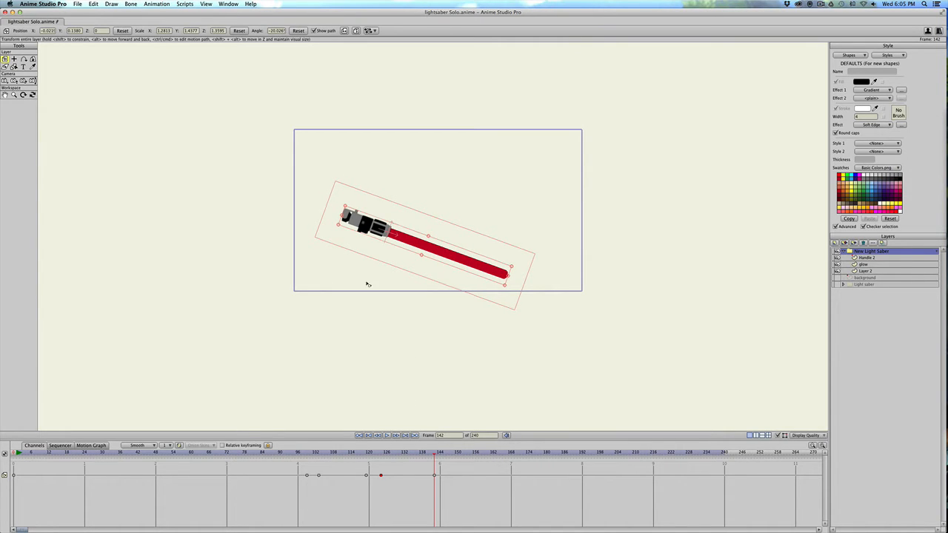
click(452, 454)
drag(340, 214, 321, 266)
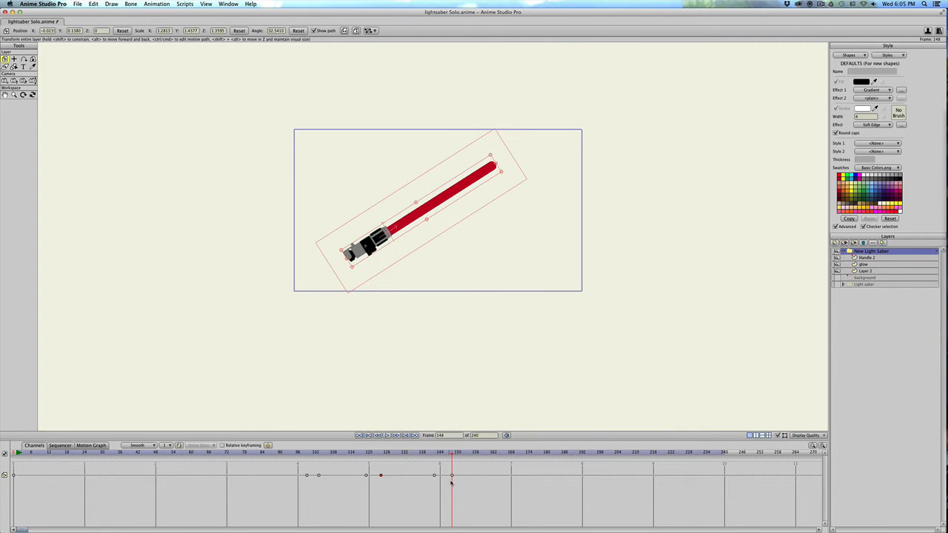
drag(451, 475, 446, 476)
Return to frame 99 and rename Layer 2 as "light saber".
drag(308, 457, 285, 451)
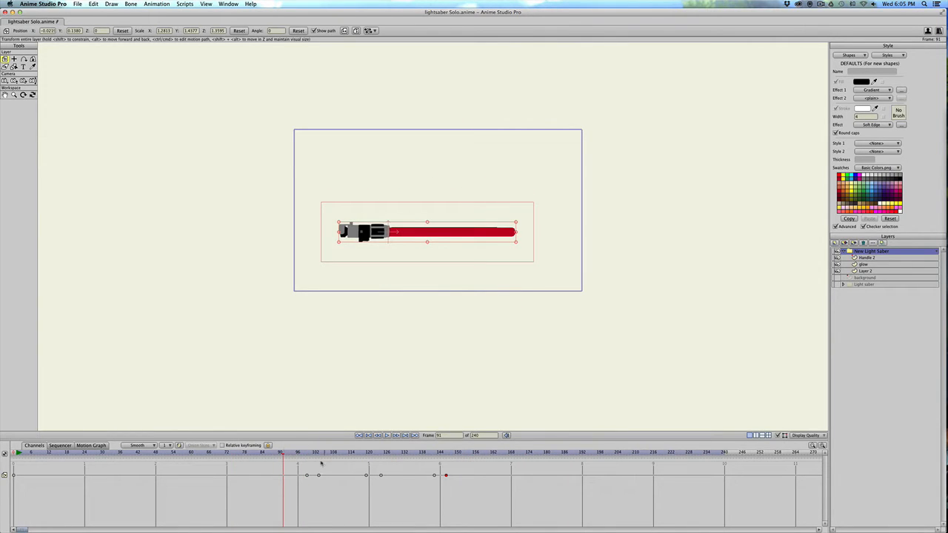
click(307, 453)
mouse_move(308, 453)
mouse_down()
mouse_move(316, 453)
mouse_move(307, 453)
mouse_up()
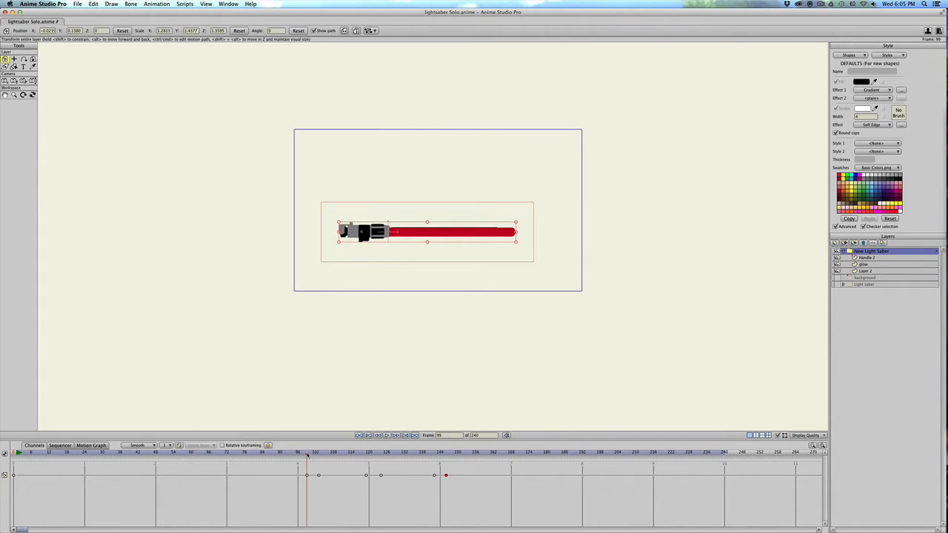
click(866, 271)
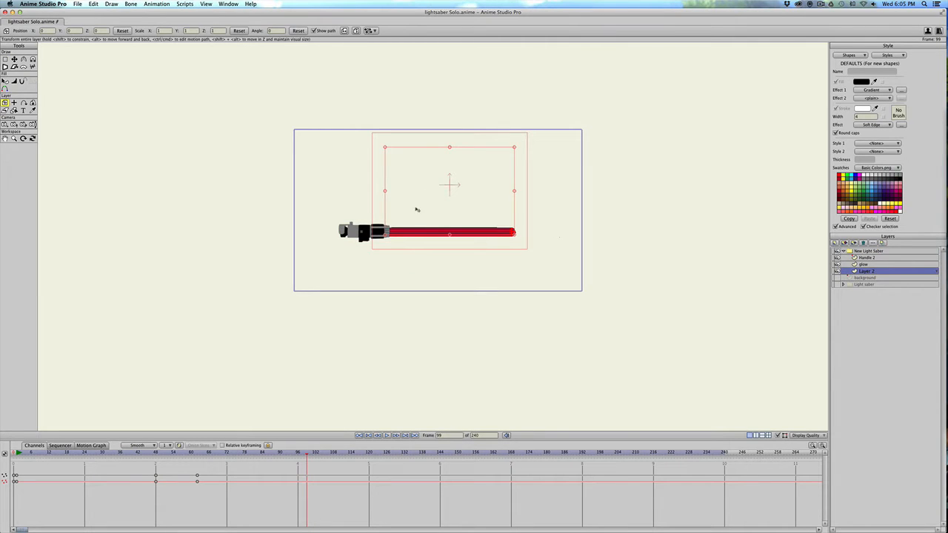
scroll(546, 247, up, 2)
scroll(434, 249, up, 3)
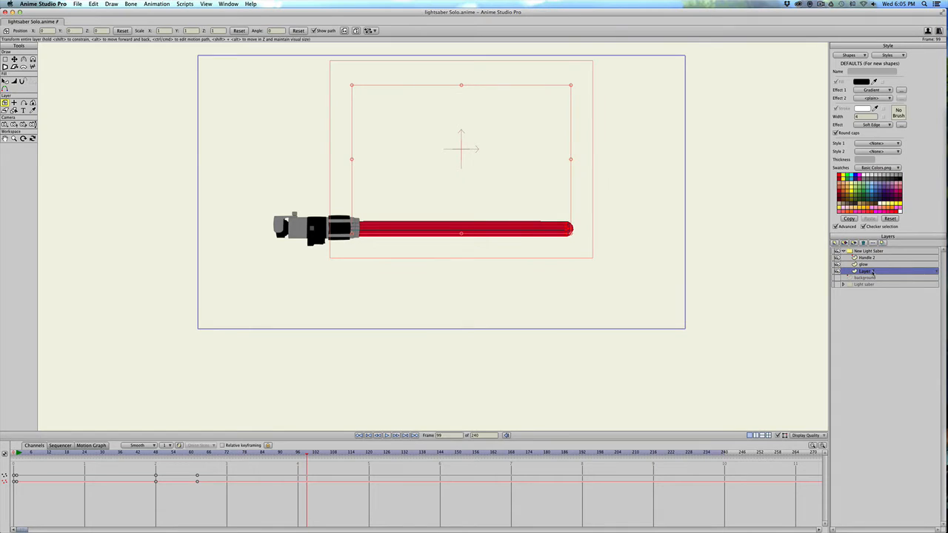
double_click(872, 271)
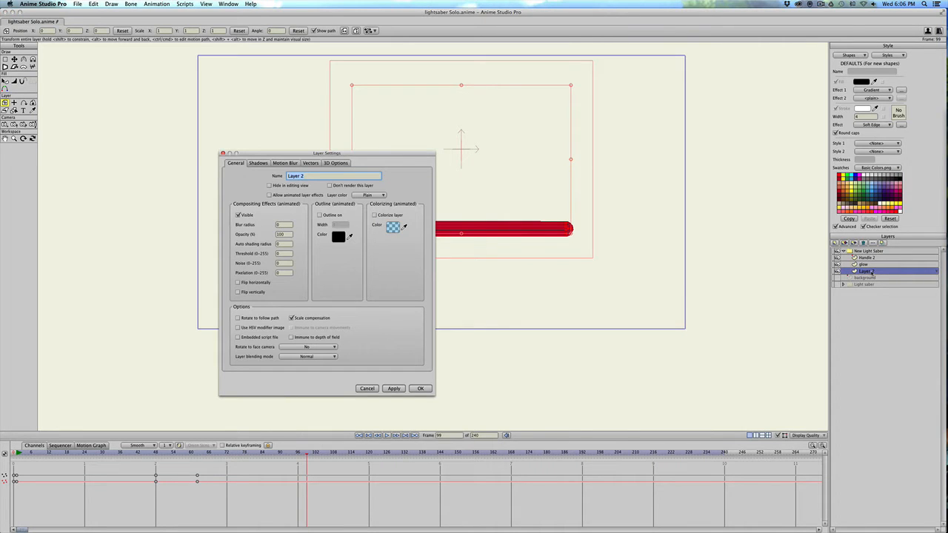
text(light saber)
key(Return)
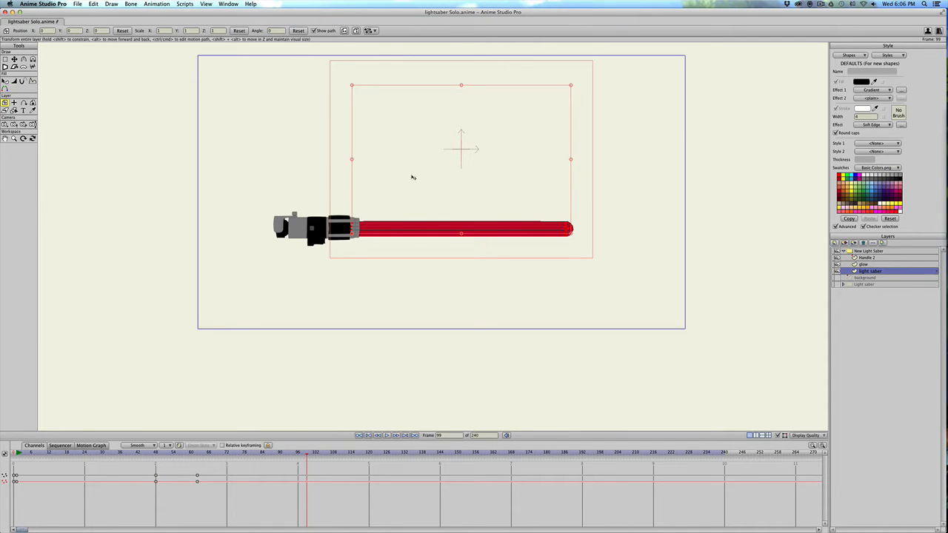
Keyframe all points of the light saber layer at frame 99 to hold the blade's shape at the start of the swing.
click(414, 231)
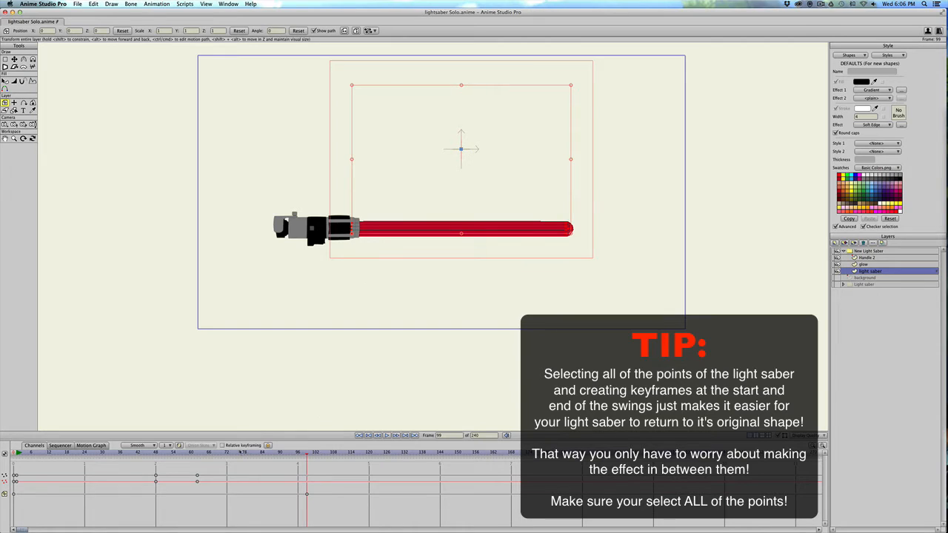
key(t)
key(super+a)
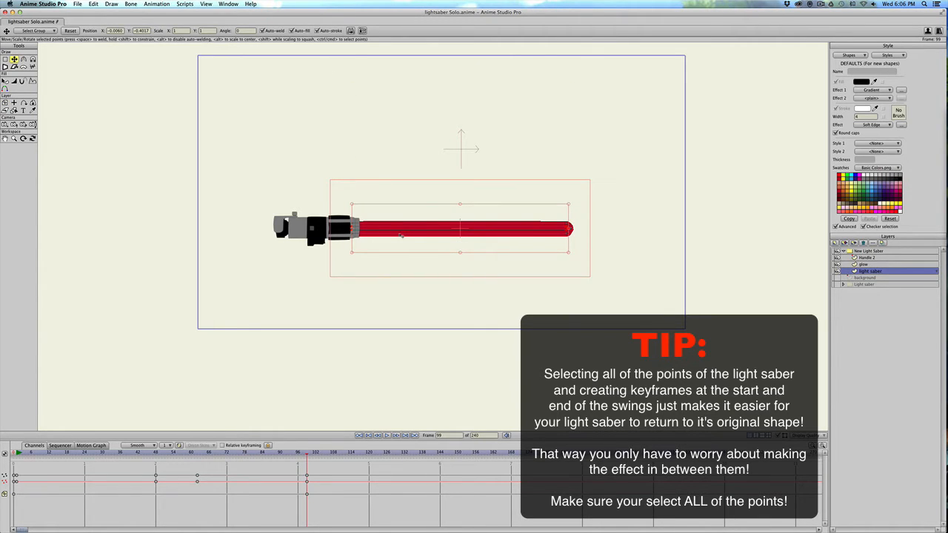
key(super+a)
key(super+a)
key(super+a)
key(super+a)
key(super+a)
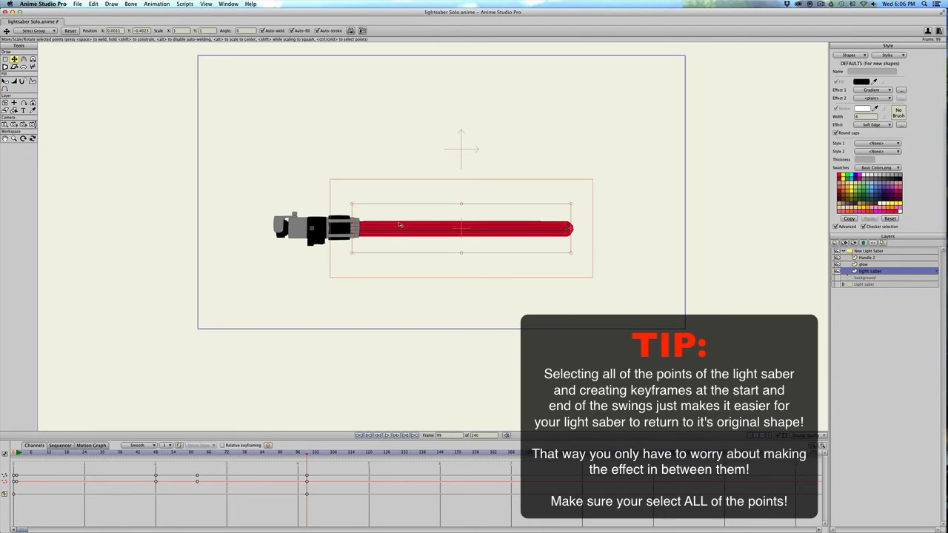
click(399, 224)
click(403, 228)
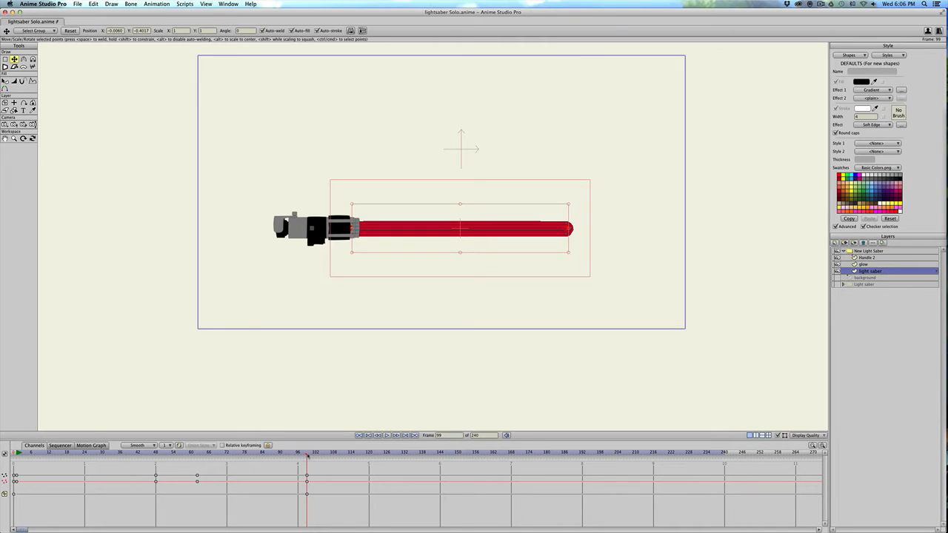
Keyframe all points of the light saber layer at frame 103 to hold the blade's shape at the end of the swing.
drag(307, 456, 319, 457)
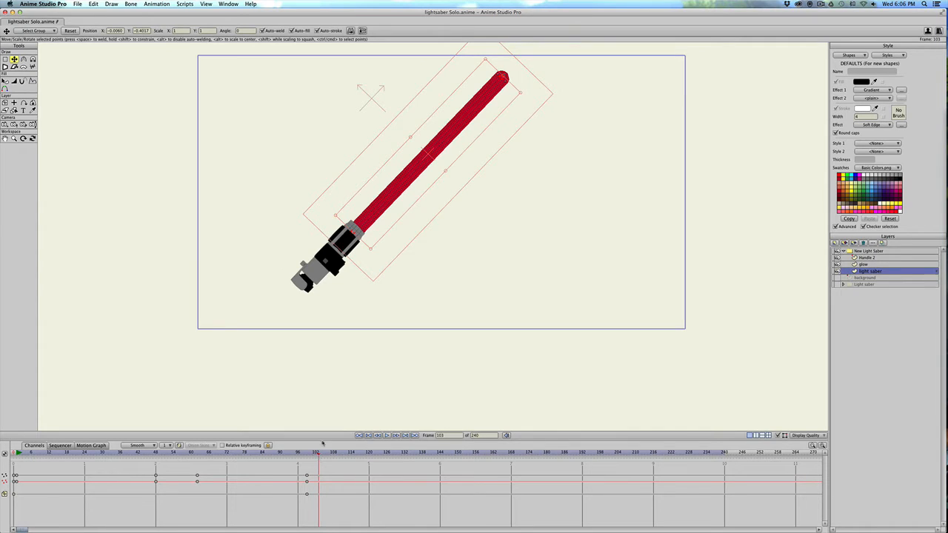
click(383, 204)
click(385, 206)
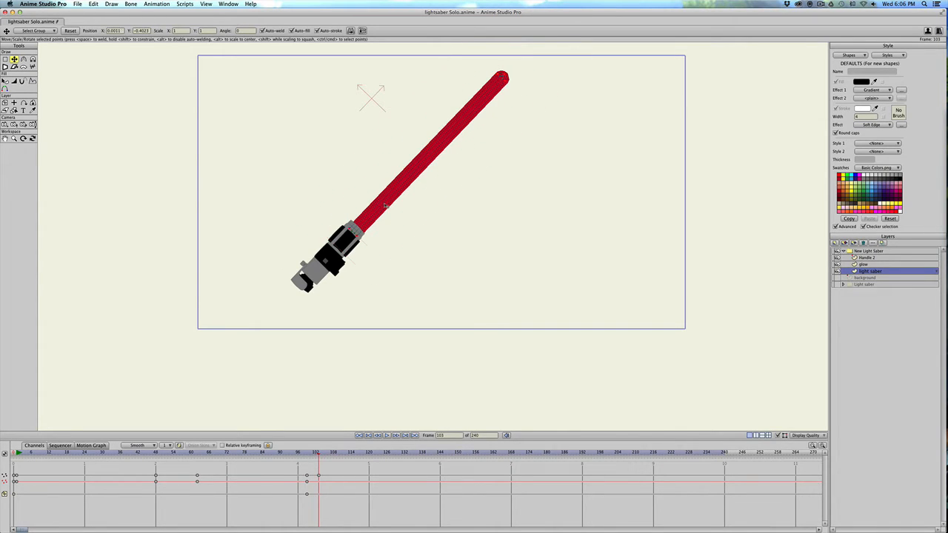
click(385, 206)
click(384, 206)
key(Return)
click(370, 210)
click(370, 211)
click(371, 214)
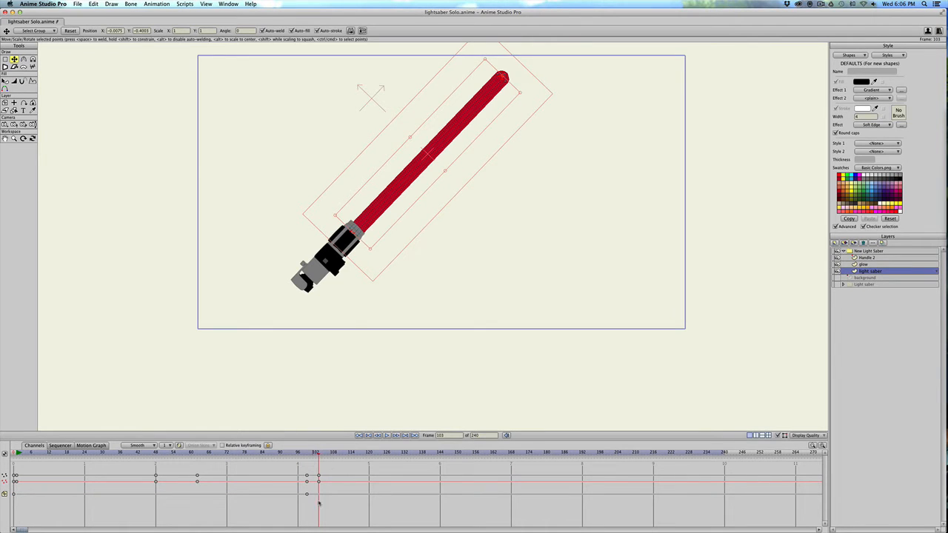
Step through the frames of the first swing from frame 99 and stop at frame 100.
click(306, 451)
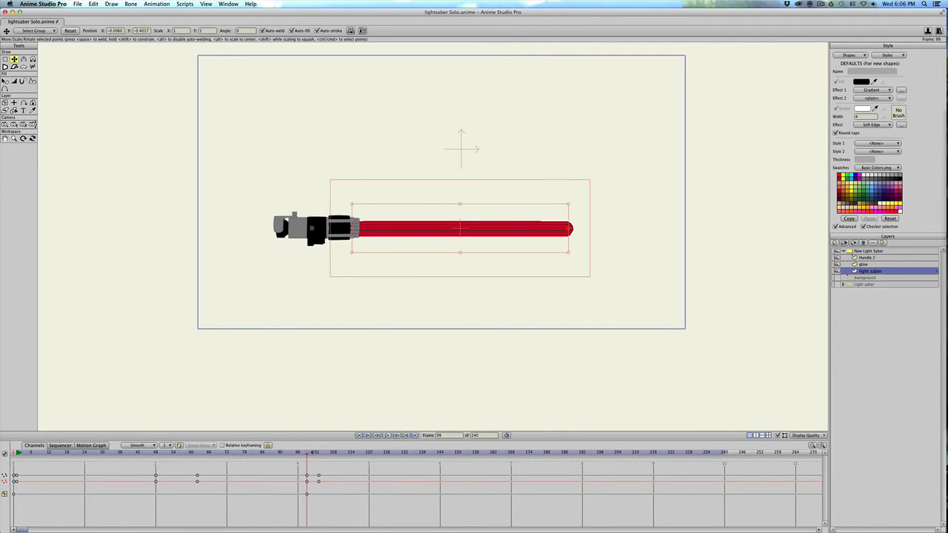
mouse_move(306, 452)
mouse_down()
mouse_move(321, 454)
mouse_move(307, 455)
mouse_up()
key(Right)
key(Right)
key(Right)
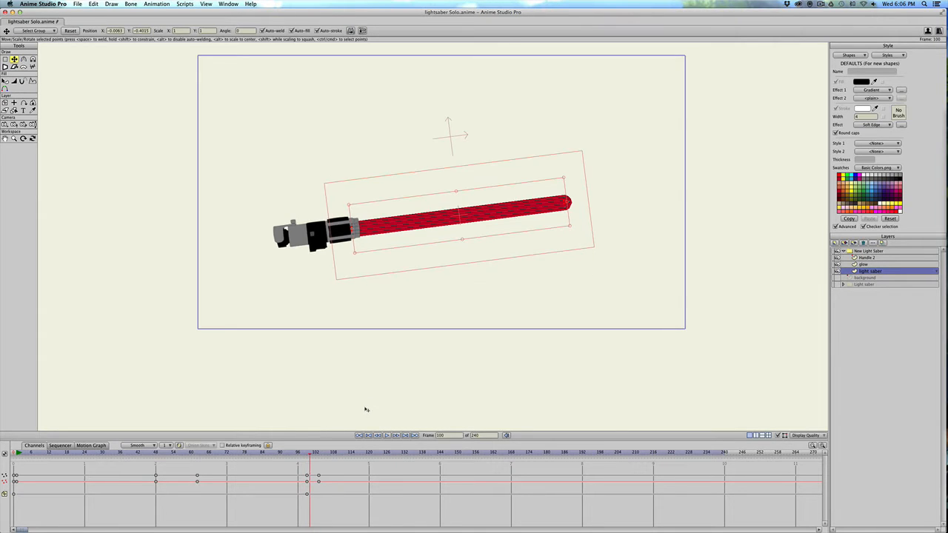
key(Left)
key(Left)
At frame 100, select the lower points of the blade tip and move them down to about X 0.57, Y -0.56.
scroll(601, 227, up, 6)
scroll(415, 247, down, 2)
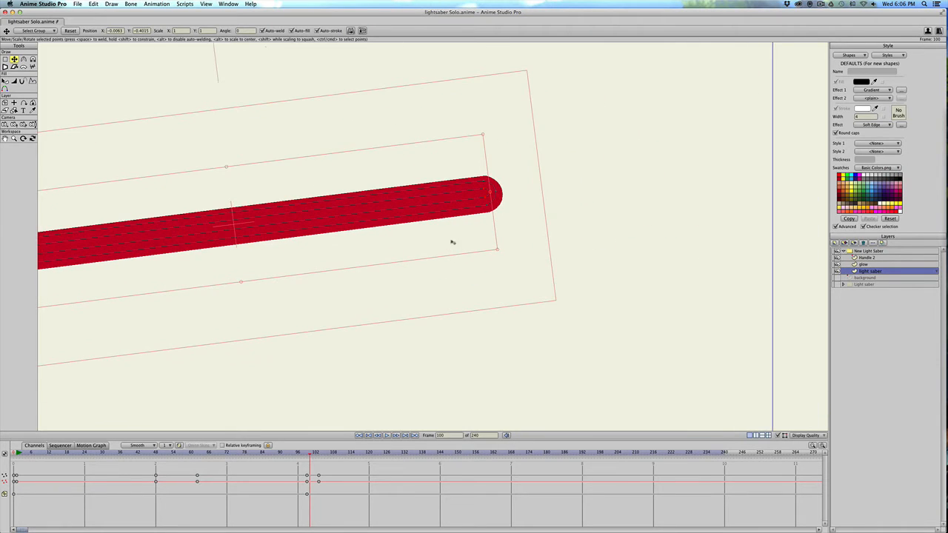
scroll(474, 221, down, 3)
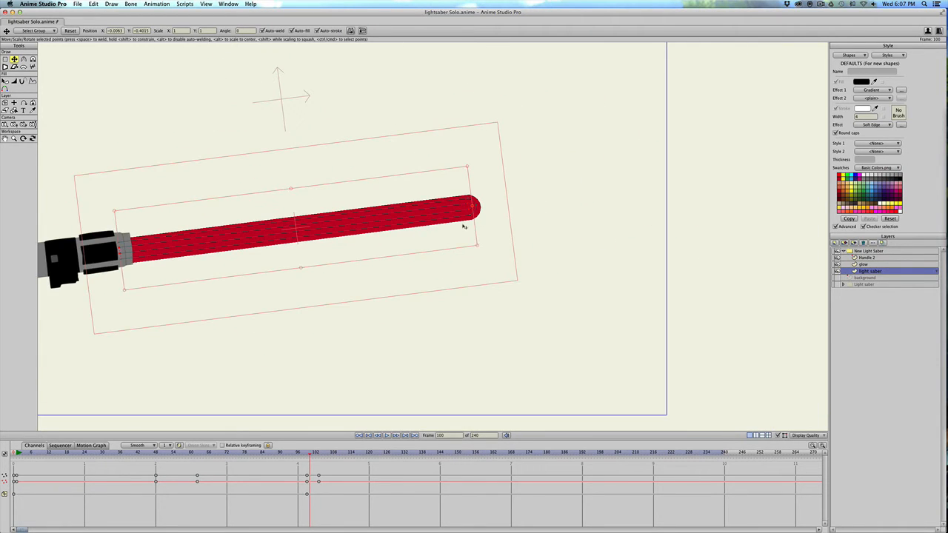
key(g)
drag(454, 237, 471, 209)
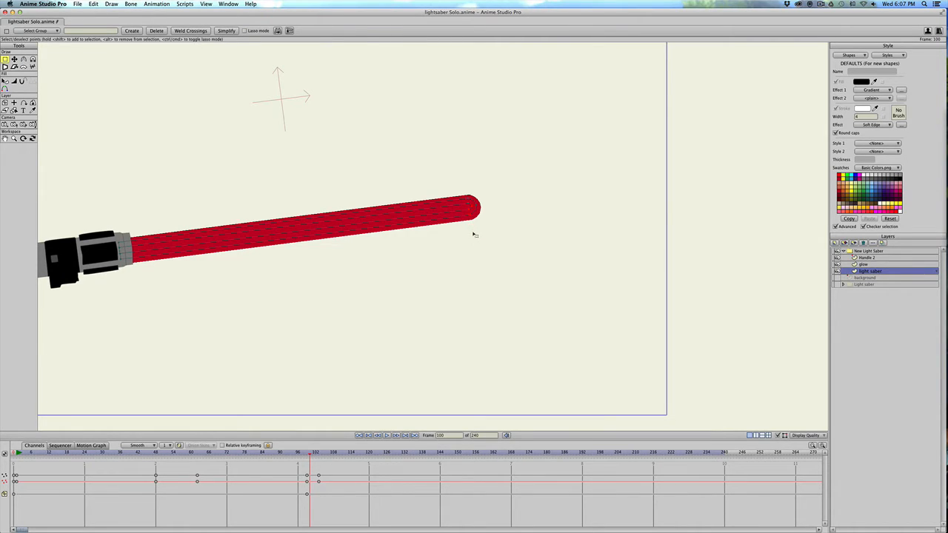
key(t)
drag(469, 220, 468, 262)
scroll(462, 253, down, 2)
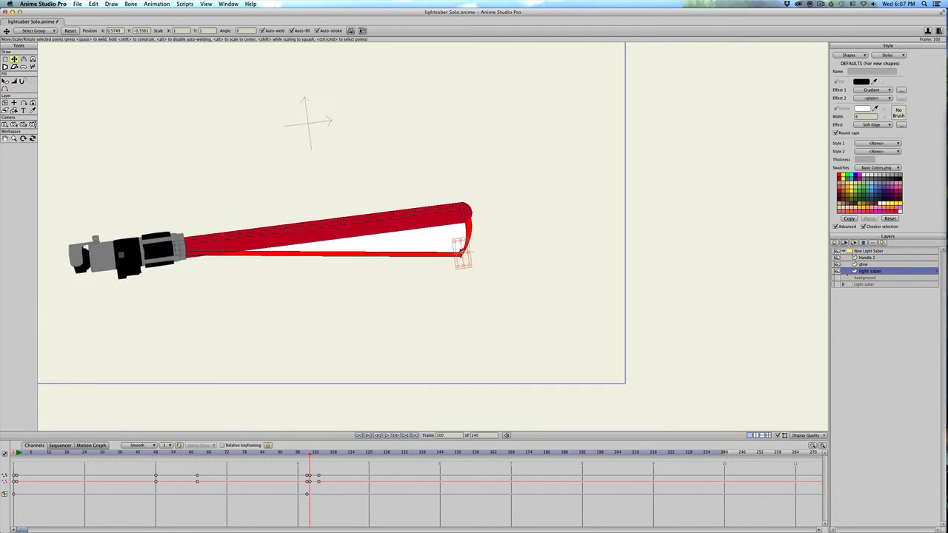
scroll(460, 252, down, 2)
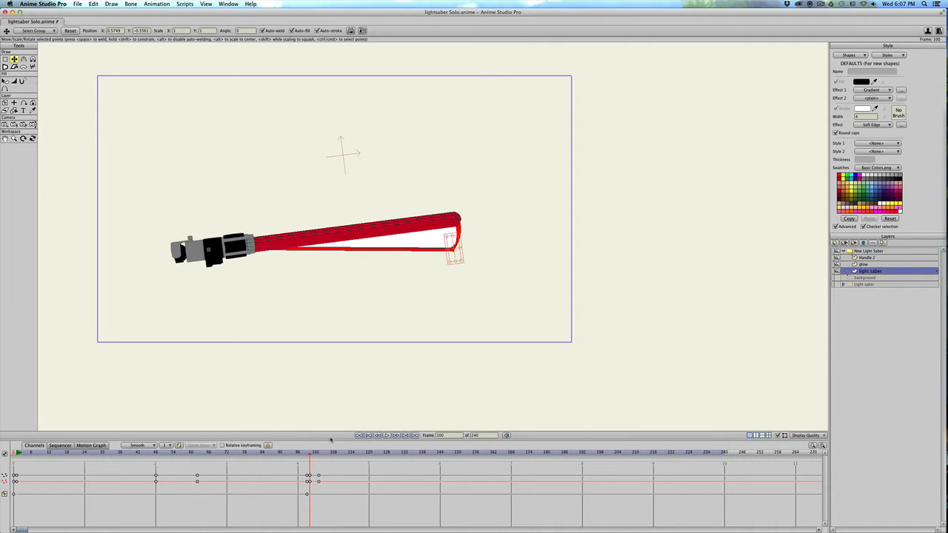
At frame 101, pull the selected tip points down to about X 0.49, Y -0.69, and go to frame 102.
key(Right)
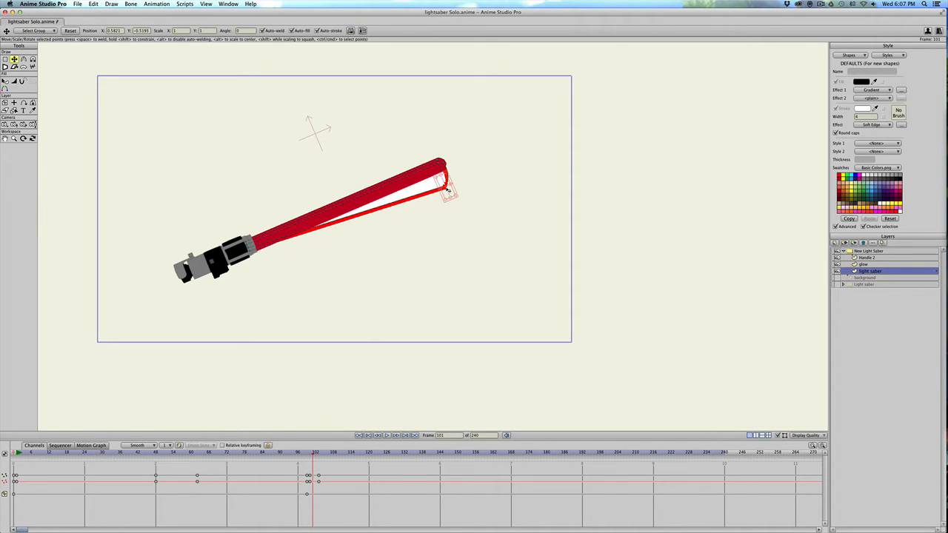
drag(447, 190, 446, 226)
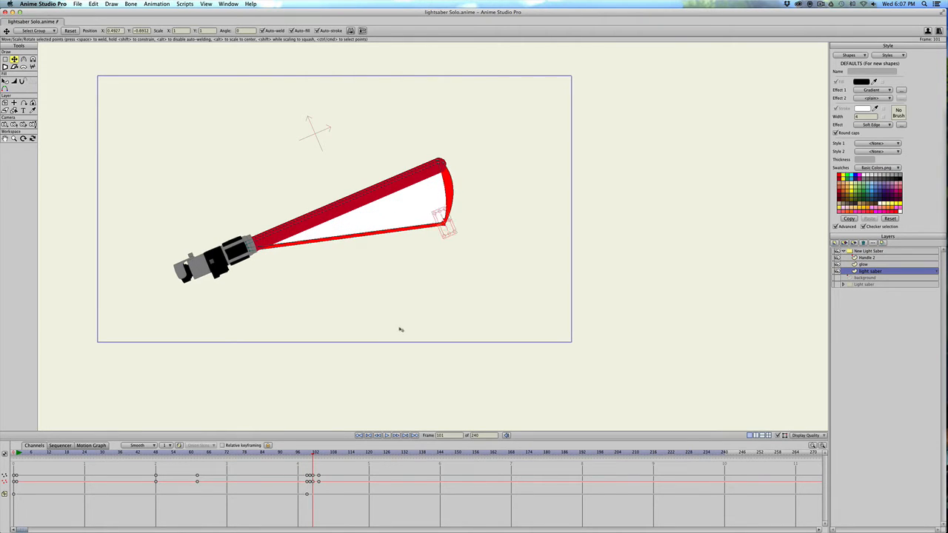
click(316, 468)
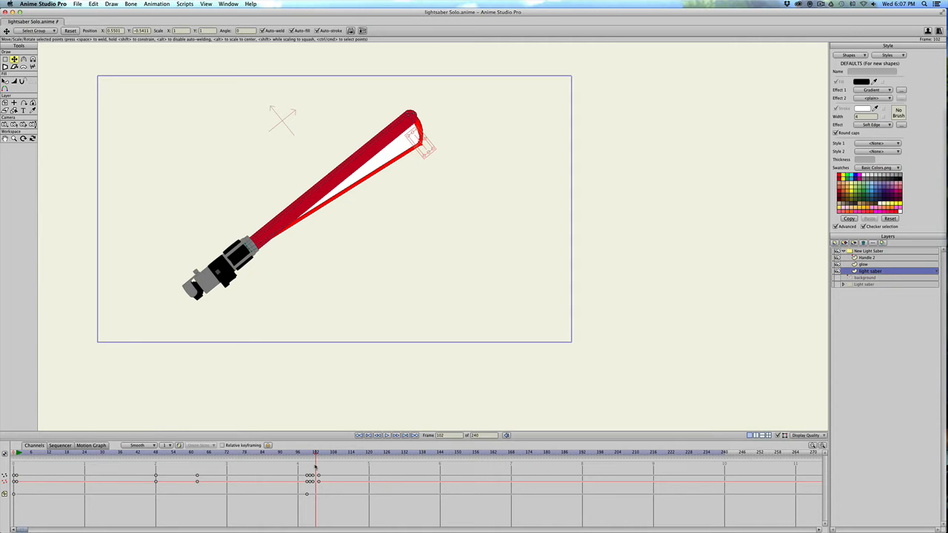
Keyframe all points of the glow layer at frame 99 and at frame 103 to bracket the first swing.
key(Right)
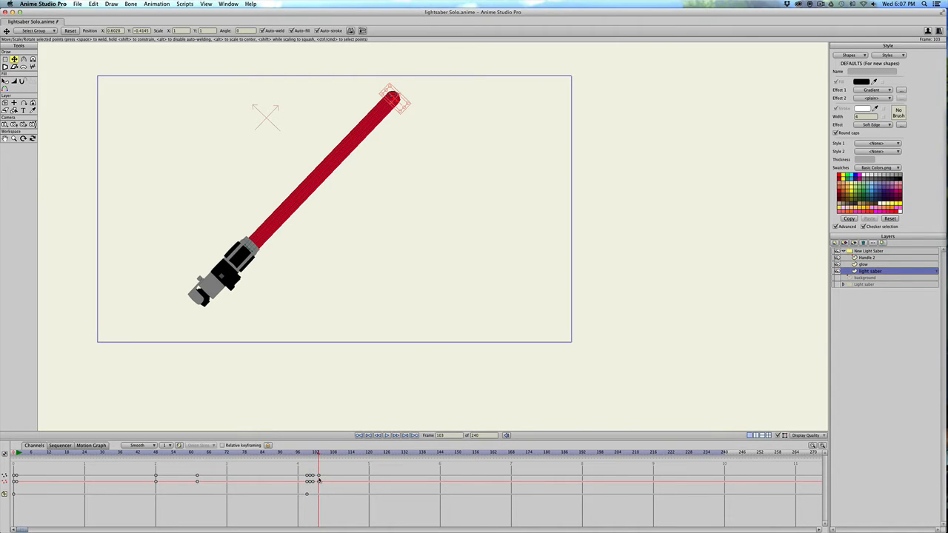
mouse_move(299, 454)
mouse_down()
mouse_move(322, 455)
mouse_move(299, 454)
mouse_move(318, 454)
mouse_move(307, 459)
mouse_up()
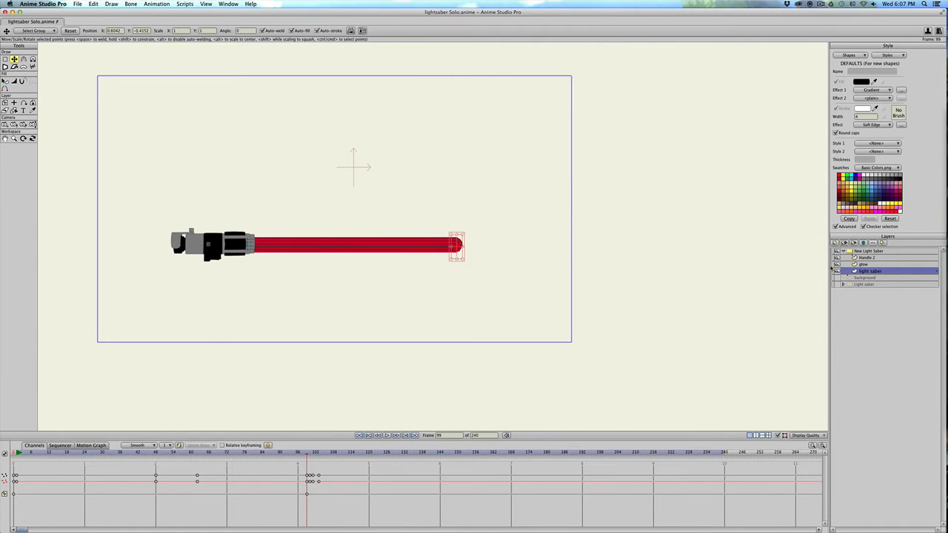
click(863, 265)
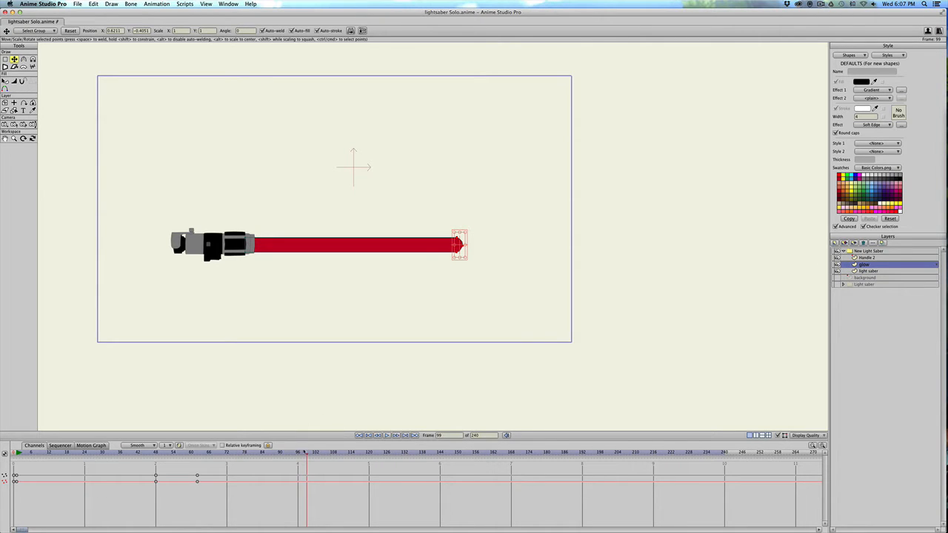
drag(306, 456, 307, 456)
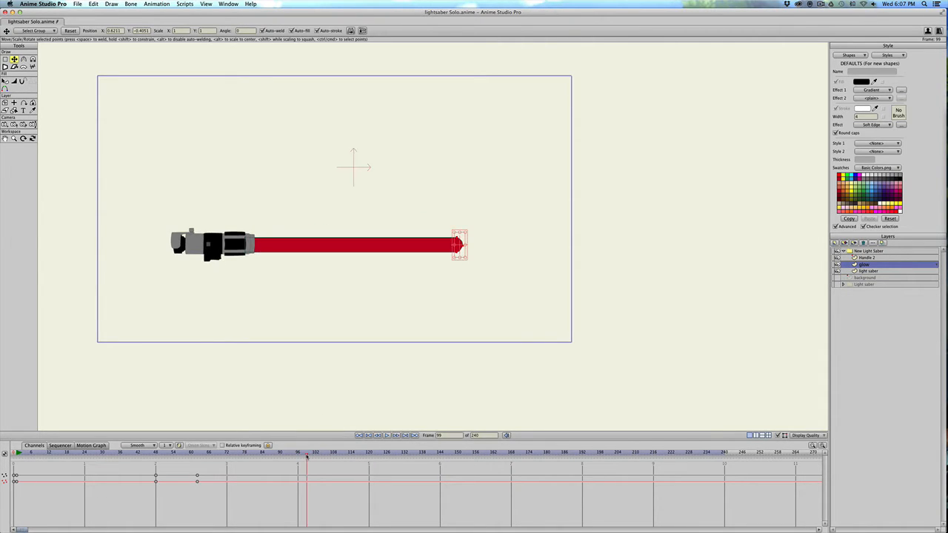
click(402, 251)
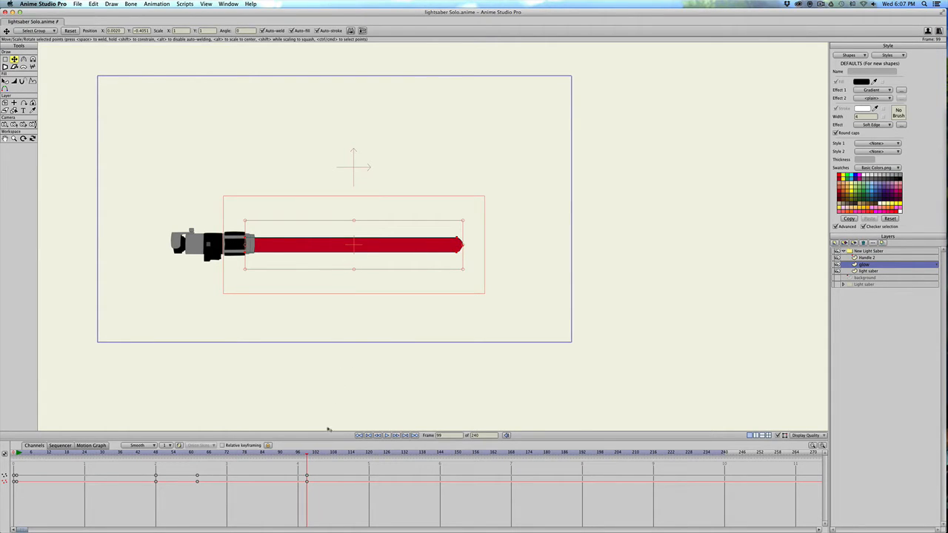
key(Right)
key(Right)
key(Right)
key(Right)
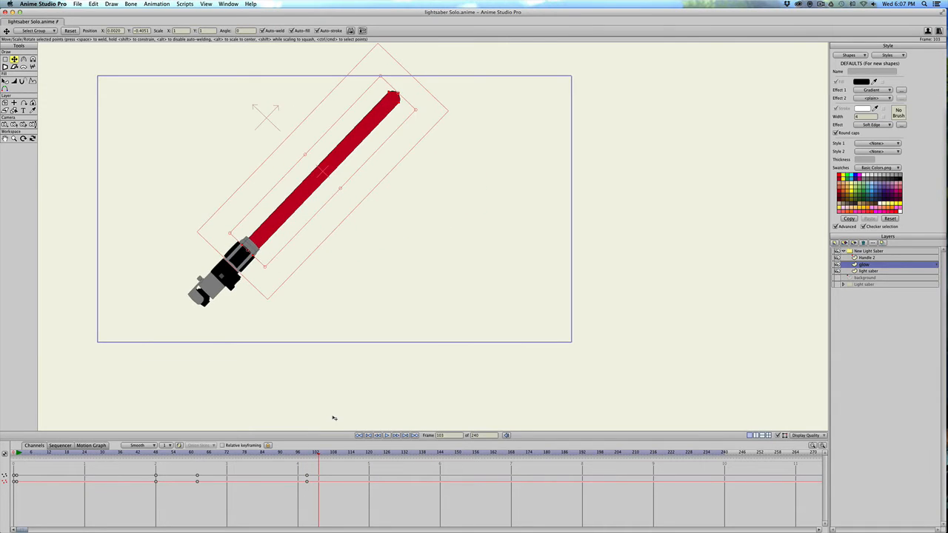
click(303, 199)
Pull the glow's lower tip point down to about X 0.58, Y -0.59 at frame 100 and about X 0.50, Y -0.72 at frame 101.
mouse_move(319, 453)
mouse_down()
mouse_move(306, 454)
mouse_move(316, 453)
mouse_up()
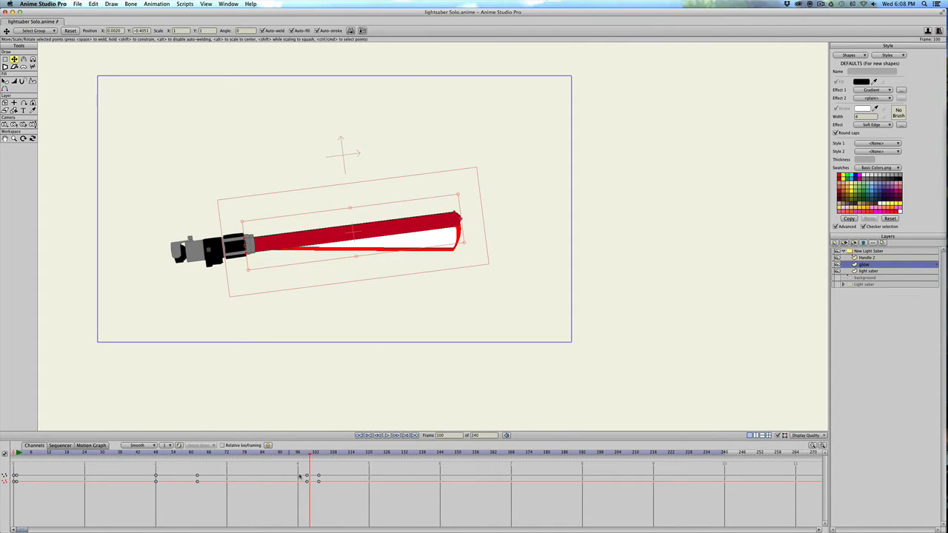
click(458, 229)
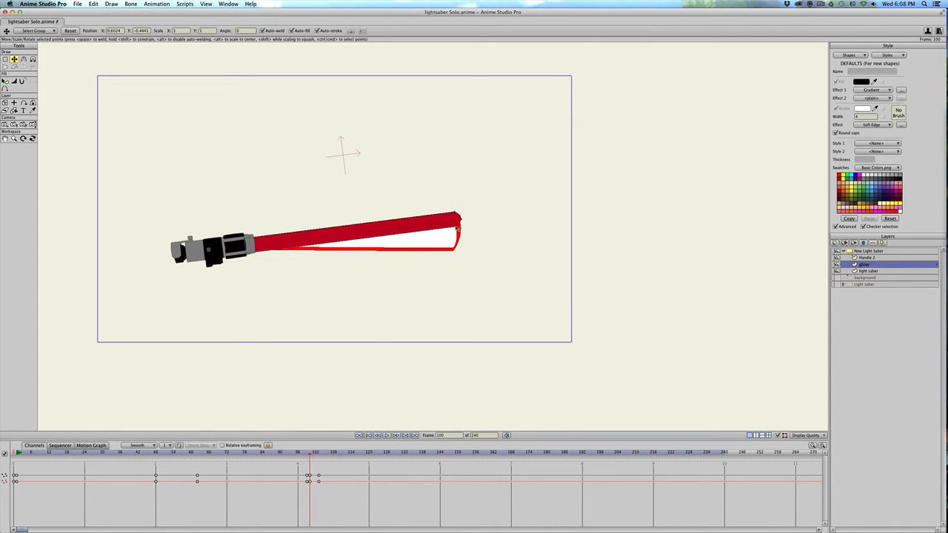
drag(458, 230, 456, 257)
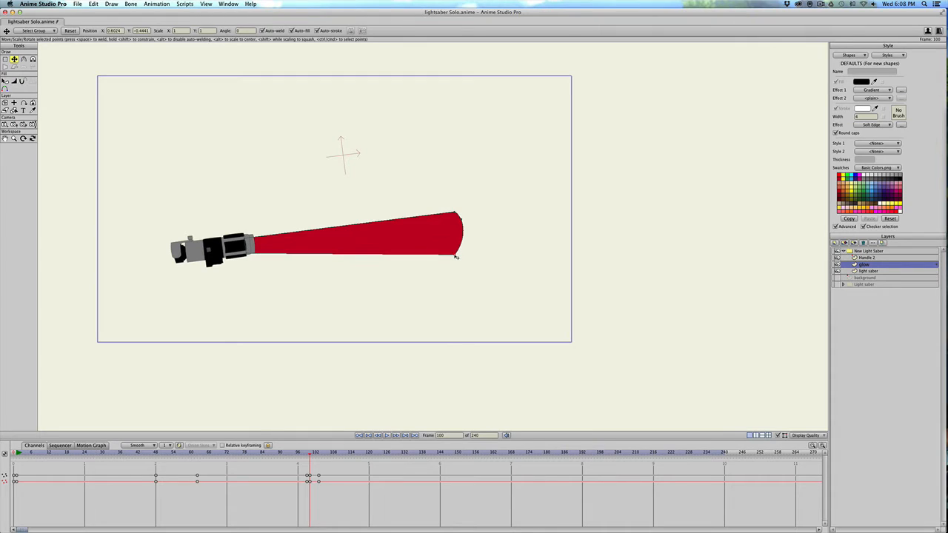
click(312, 452)
drag(449, 194, 448, 228)
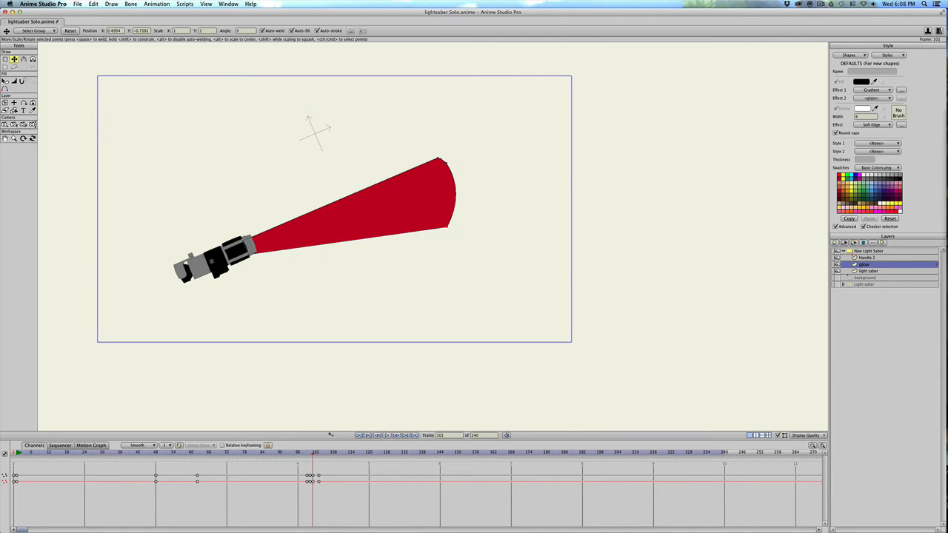
click(314, 461)
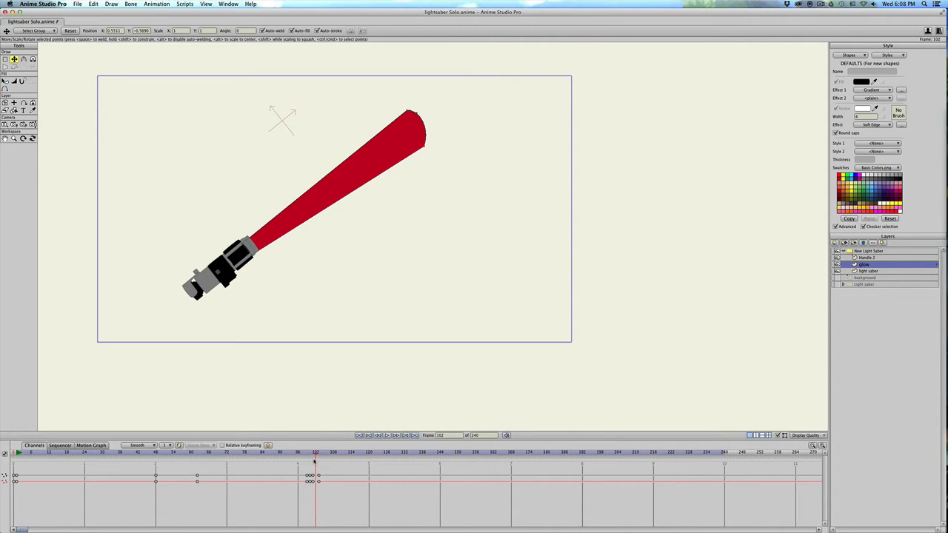
key(Right)
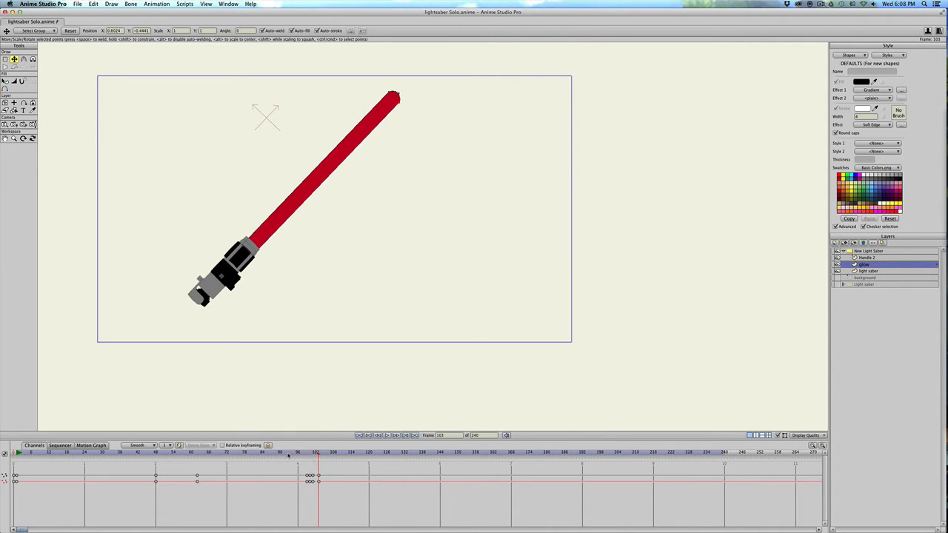
Go to frame 119 and keyframe all points of the light saber layer at the start of the second swing.
drag(289, 455, 371, 457)
key(Right)
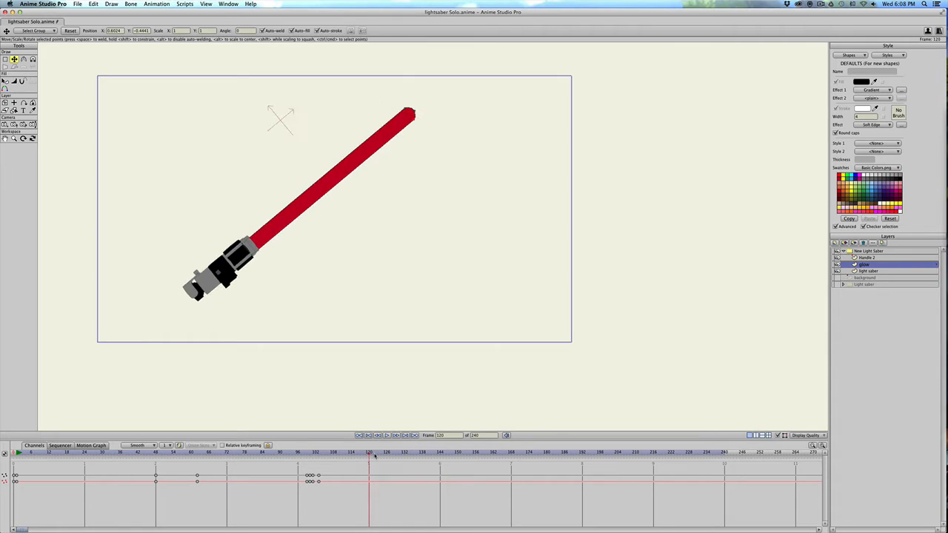
key(Left)
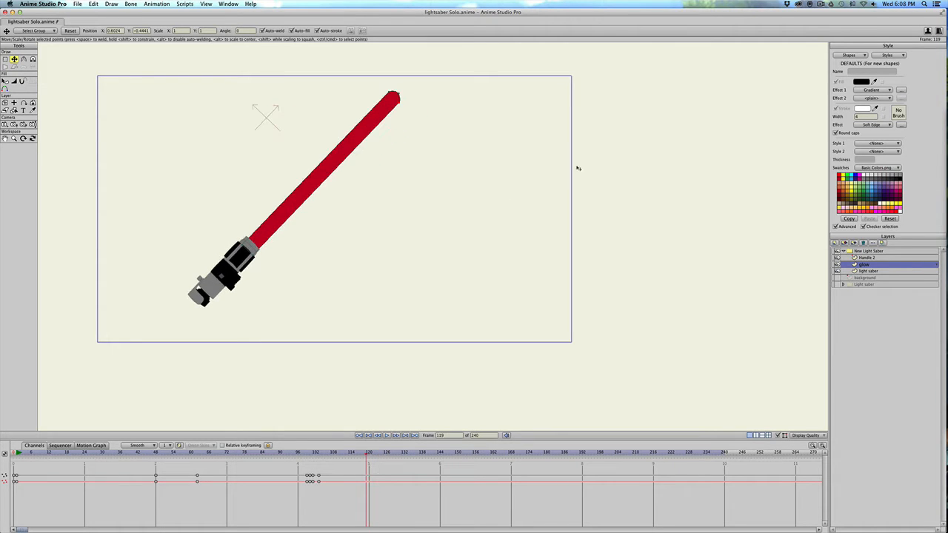
click(872, 271)
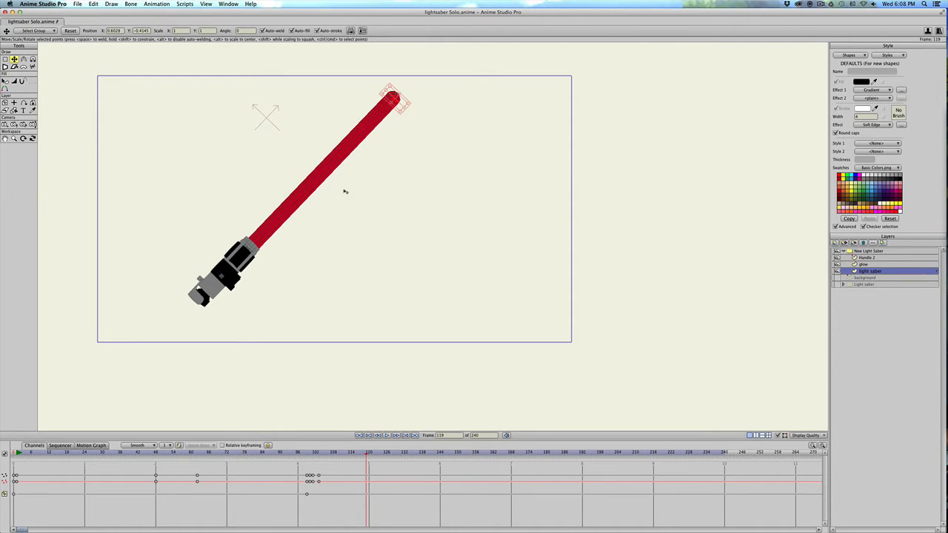
click(313, 185)
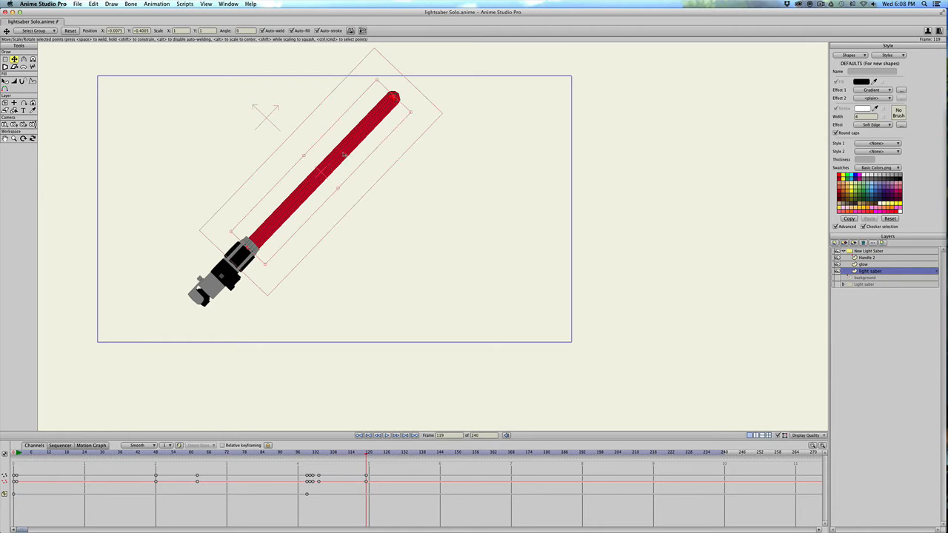
drag(355, 148, 357, 149)
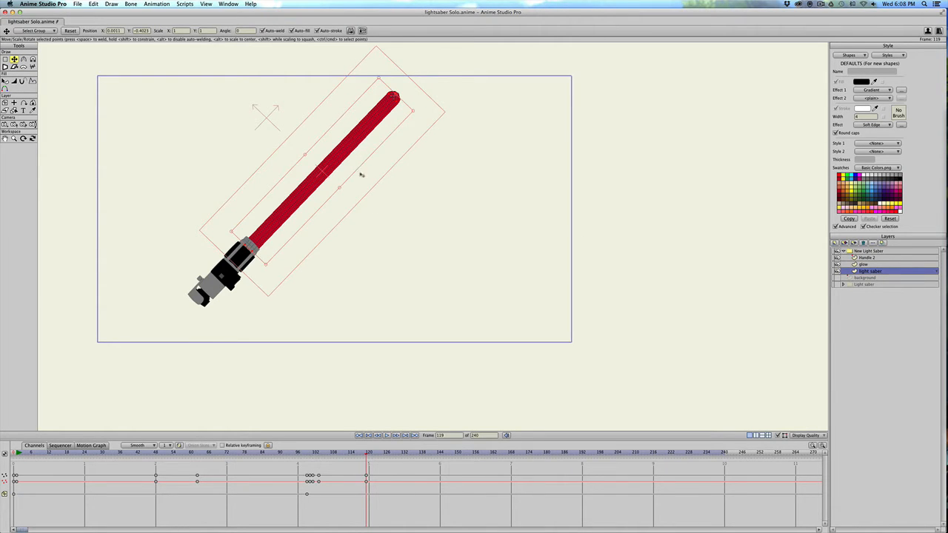
Step through the frames of the second swing up to frame 132 and back to frame 124 to find where it ends.
click(396, 434)
click(396, 434)
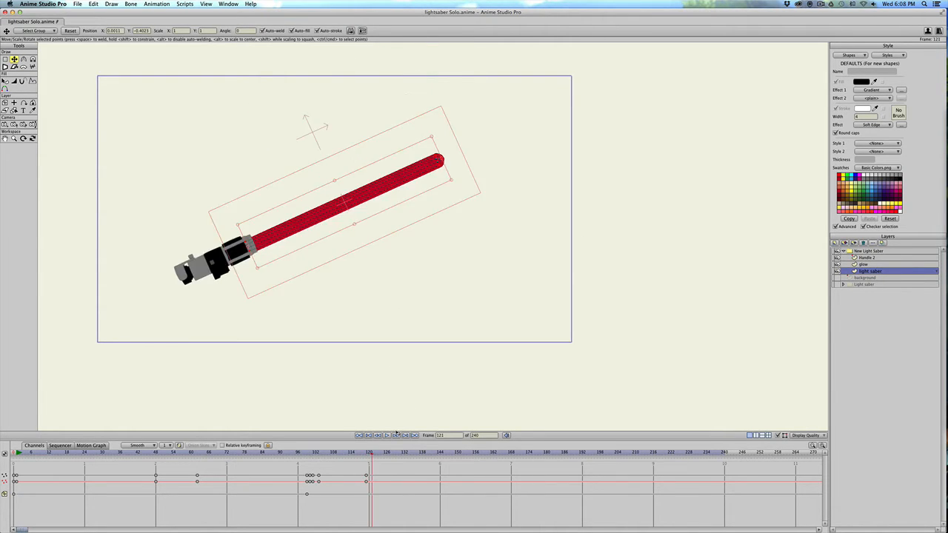
click(396, 434)
click(396, 433)
click(397, 434)
click(396, 433)
click(396, 434)
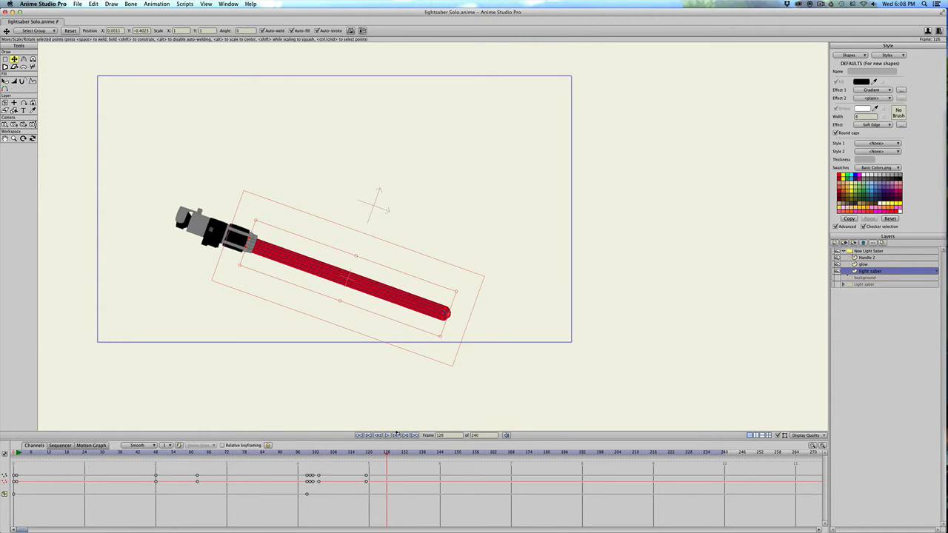
click(396, 434)
click(396, 434)
click(397, 433)
click(396, 434)
click(396, 433)
click(396, 433)
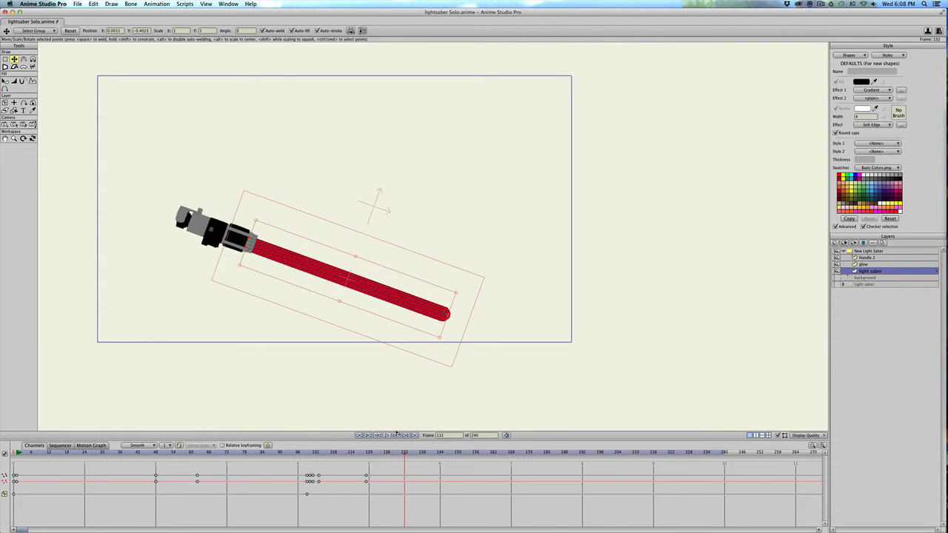
click(396, 434)
key(Left)
key(Left)
key(Left)
key(Left)
key(Left)
key(Left)
key(Left)
key(Left)
key(Left)
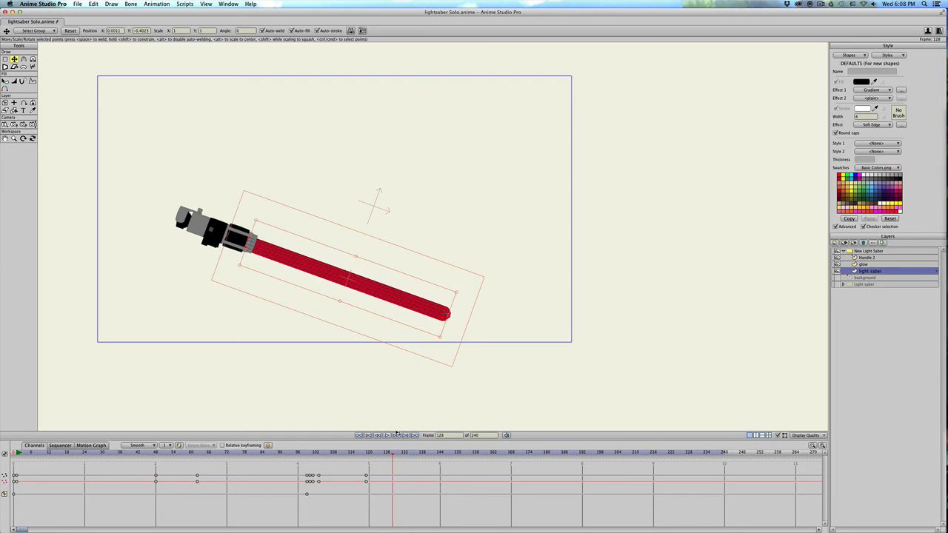
click(396, 434)
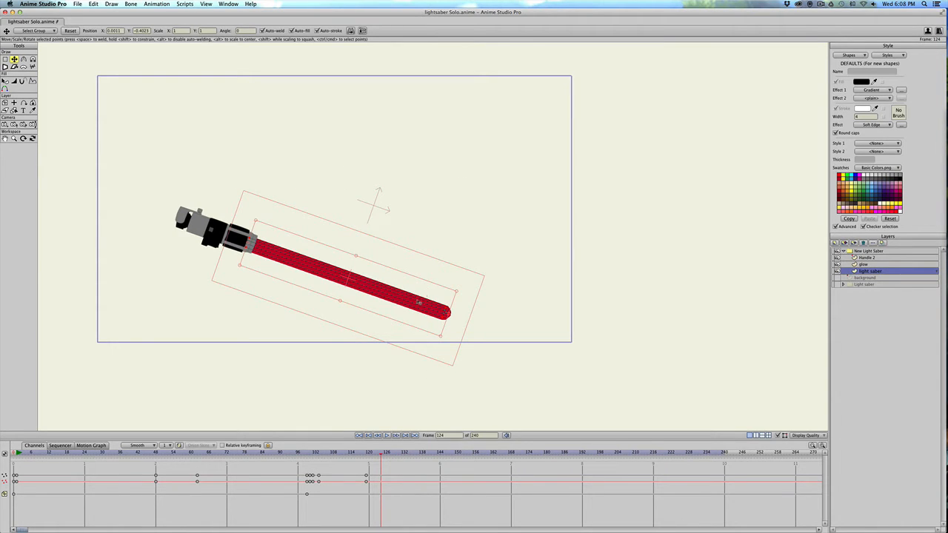
Keyframe all points of the light saber layer at frame 124 to hold the blade's shape at the end of the second swing.
click(418, 302)
click(418, 302)
drag(418, 307, 416, 308)
At frame 120, select the upper points of the blade tip and move them up to about X 0.57, Y -0.25.
drag(378, 454, 368, 453)
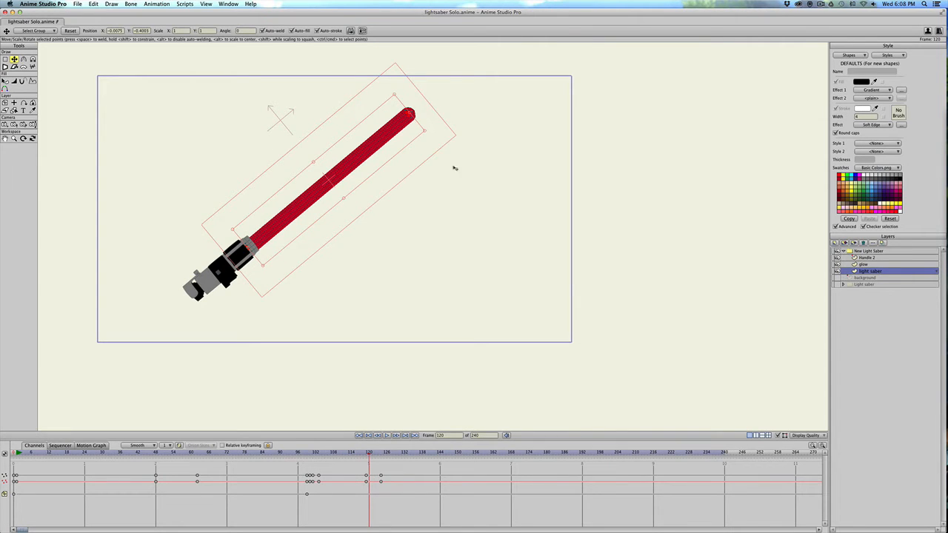
scroll(407, 113, down, 1)
scroll(407, 113, up, 2)
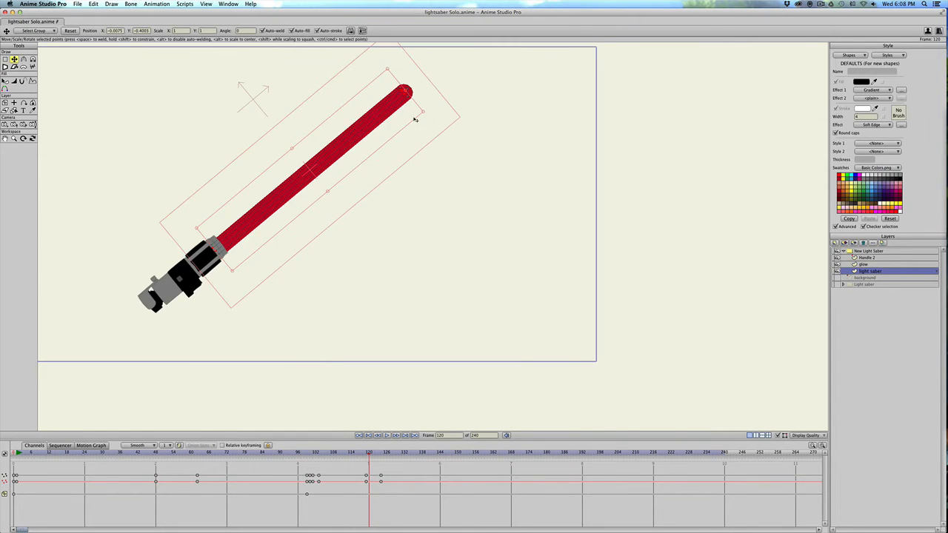
drag(414, 114, 411, 149)
key(g)
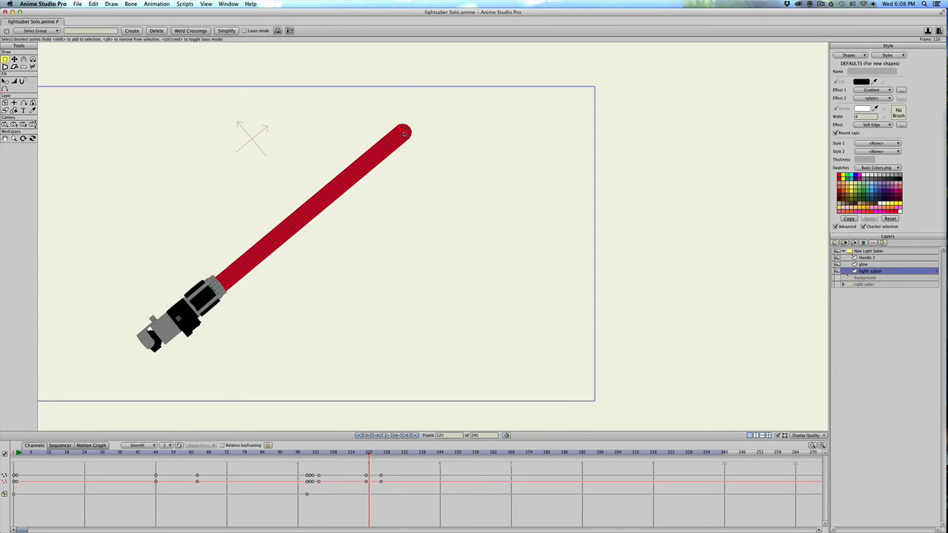
key(t)
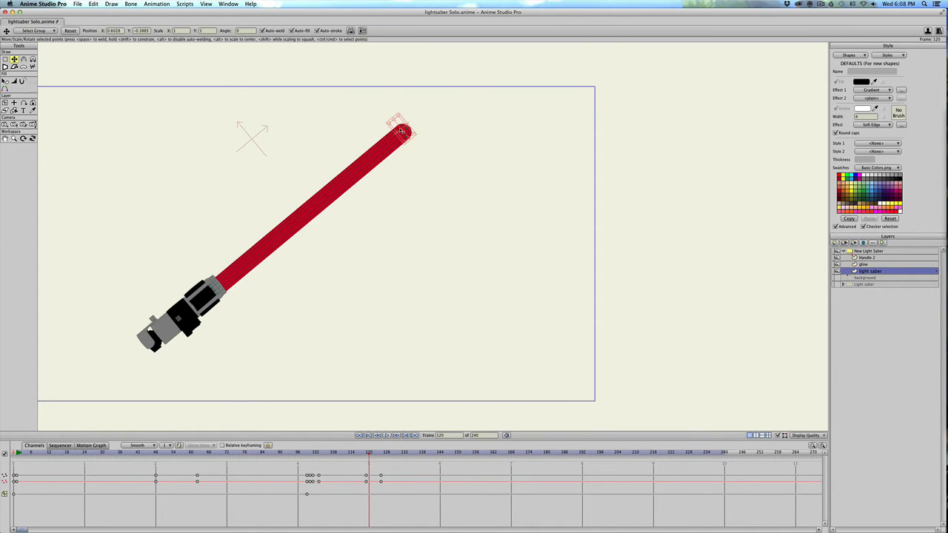
drag(402, 133, 375, 108)
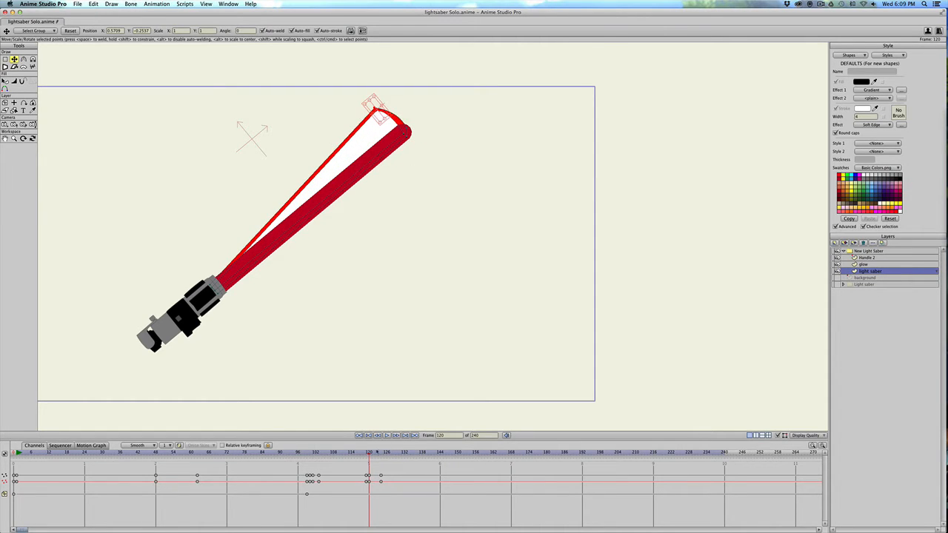
At frame 121, pull the selected tip points farther up to widen the trail, and advance to frame 124.
click(384, 436)
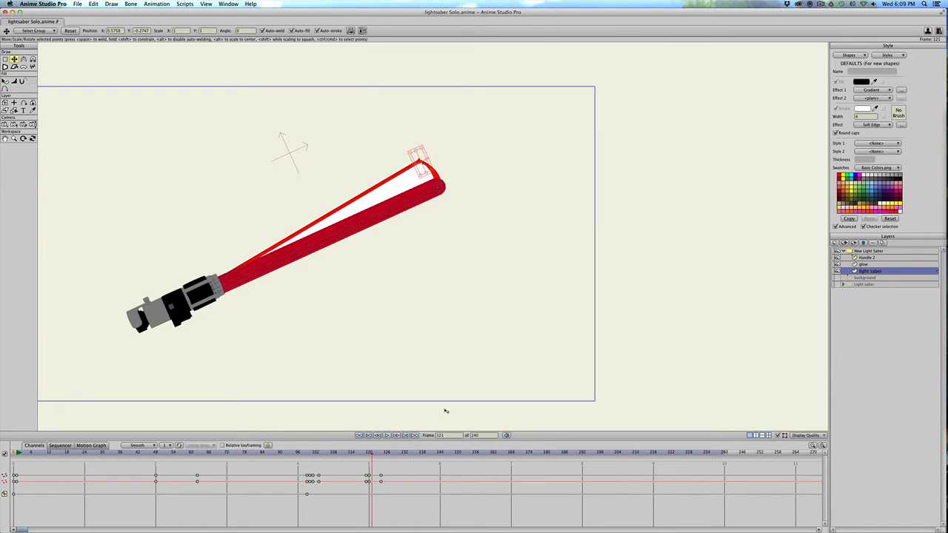
drag(419, 161, 412, 141)
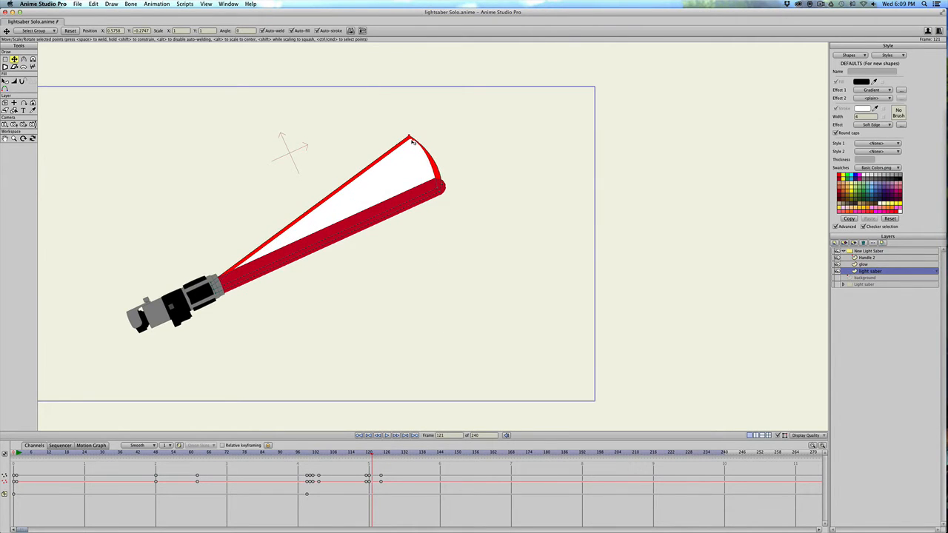
key(ctrl+Right)
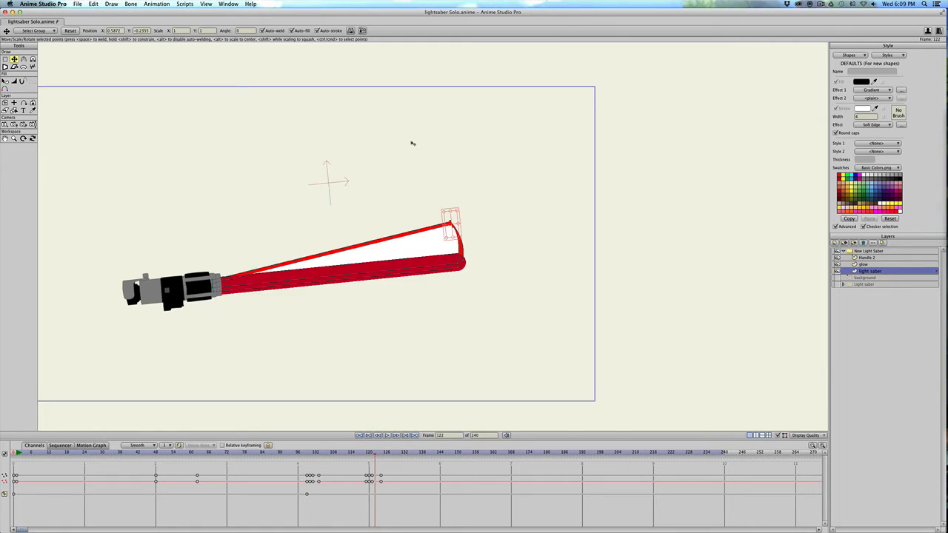
key(ctrl+Right)
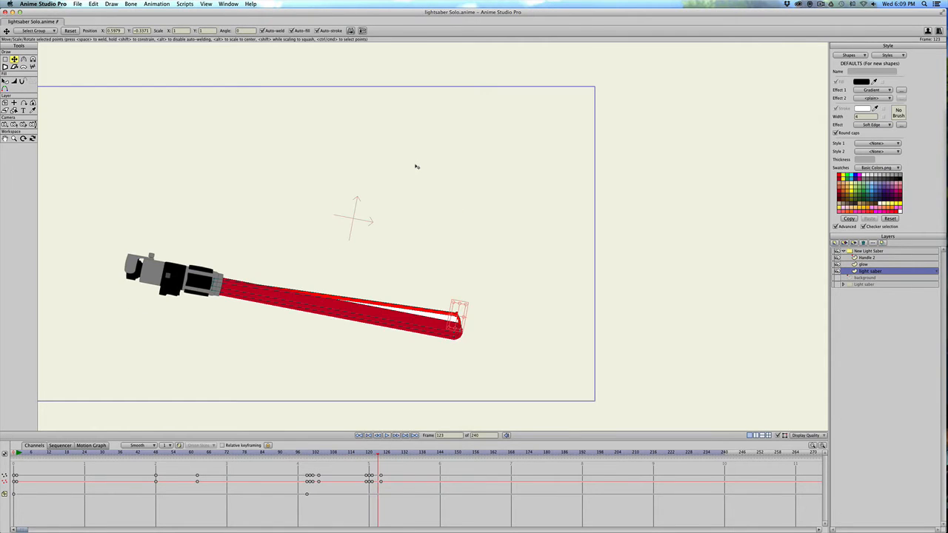
key(ctrl+Right)
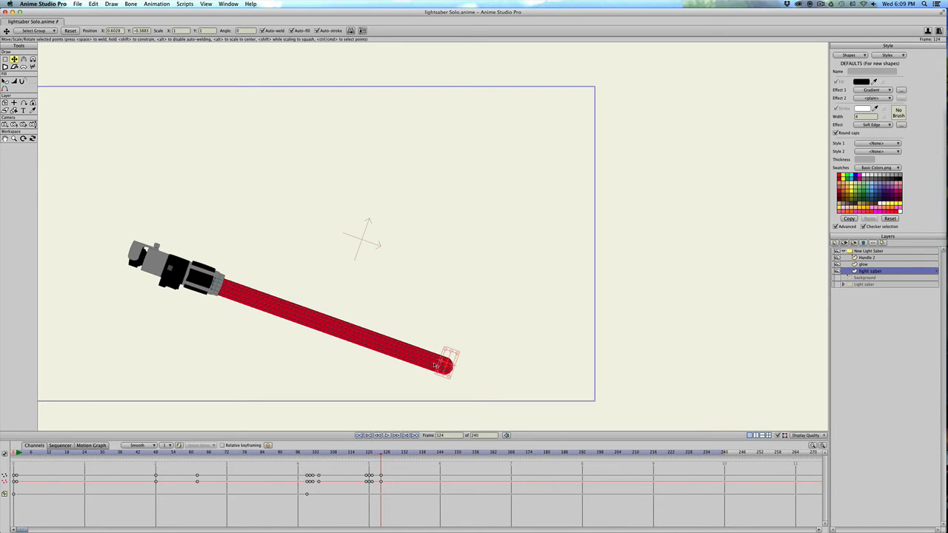
Step through the frames after the second swing to find where the third swing starts, stopping at frame 142.
key(Right)
key(Right)
key(Right)
key(Right)
key(Right)
key(Right)
key(Right)
key(Right)
key(Right)
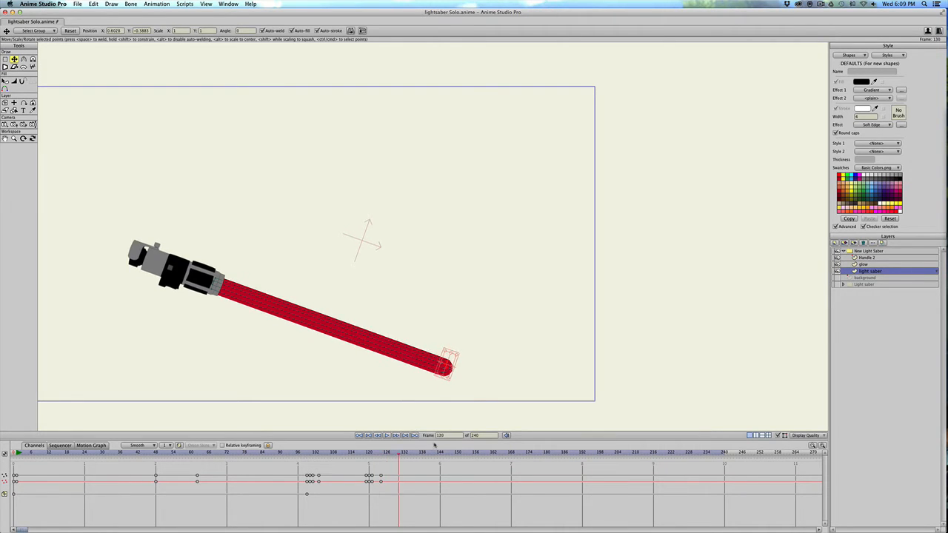
key(Right)
key(Right)
key(Right)
key(Right)
key(Right)
key(Right)
key(Right)
key(Right)
key(Right)
key(Right)
key(Right)
key(Right)
key(Right)
key(Right)
key(Right)
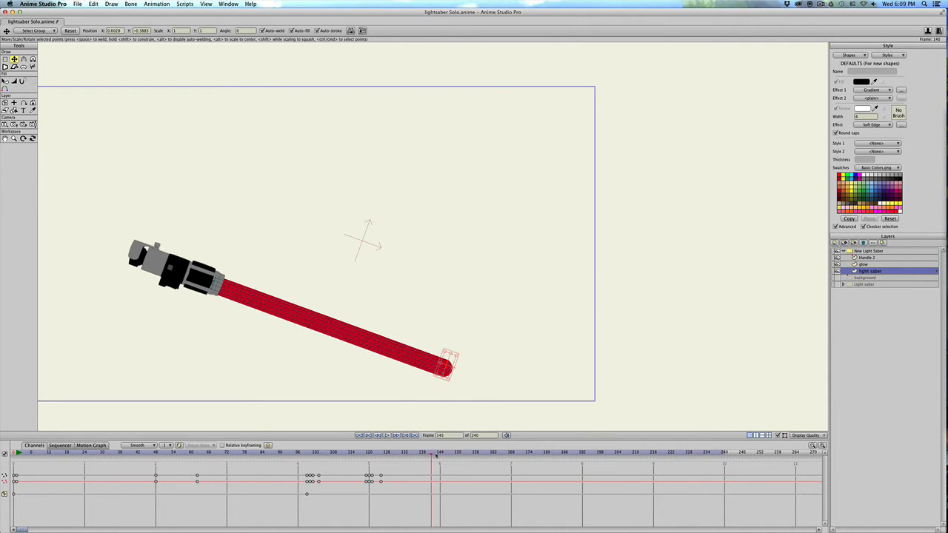
key(Left)
key(Left)
key(Left)
key(Left)
key(Left)
key(Left)
key(Left)
key(Left)
key(Right)
key(Right)
key(Right)
key(Right)
key(Left)
key(Left)
key(Left)
key(Right)
Keyframe all points of the light saber layer at frame 142 to hold the blade's shape before the third swing.
click(418, 361)
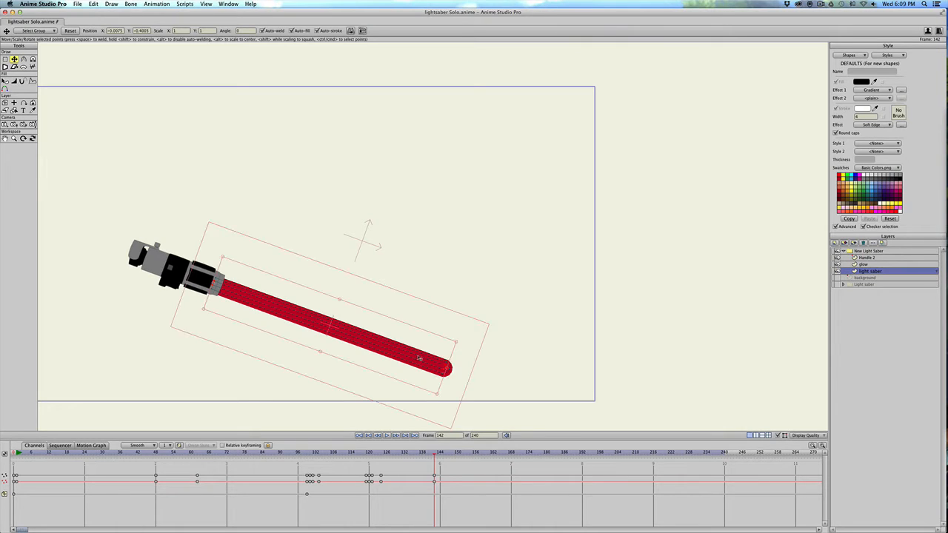
click(418, 356)
click(418, 361)
click(418, 361)
Step through the third swing to frame 146 and keyframe all points of the light saber layer where the swing ends.
key(Right)
key(Right)
key(Right)
key(Right)
key(Right)
key(Right)
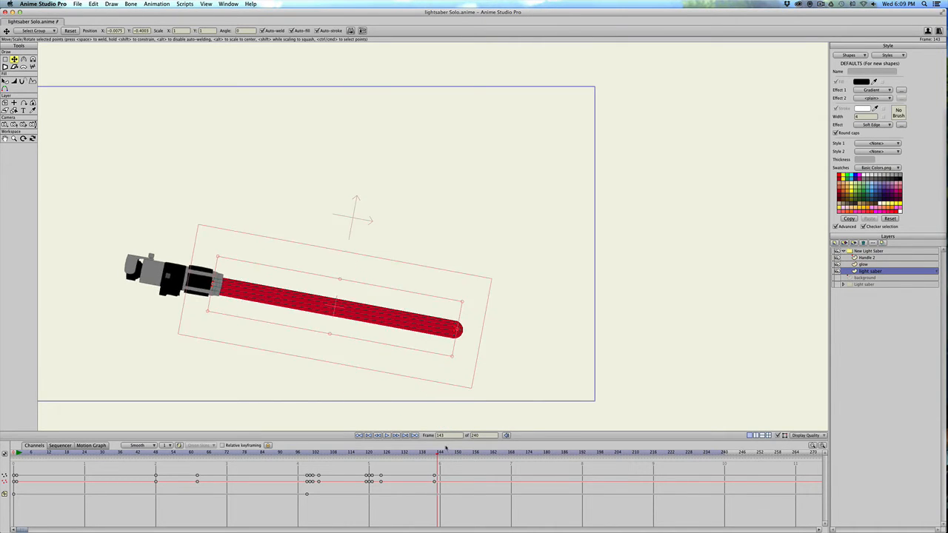
key(Left)
key(Left)
key(Left)
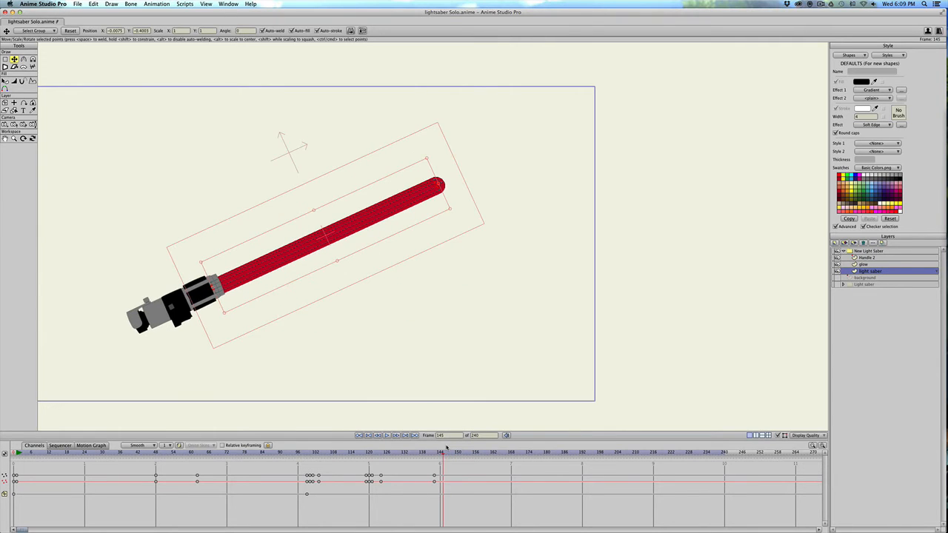
key(Right)
key(Left)
key(Right)
key(Left)
key(Right)
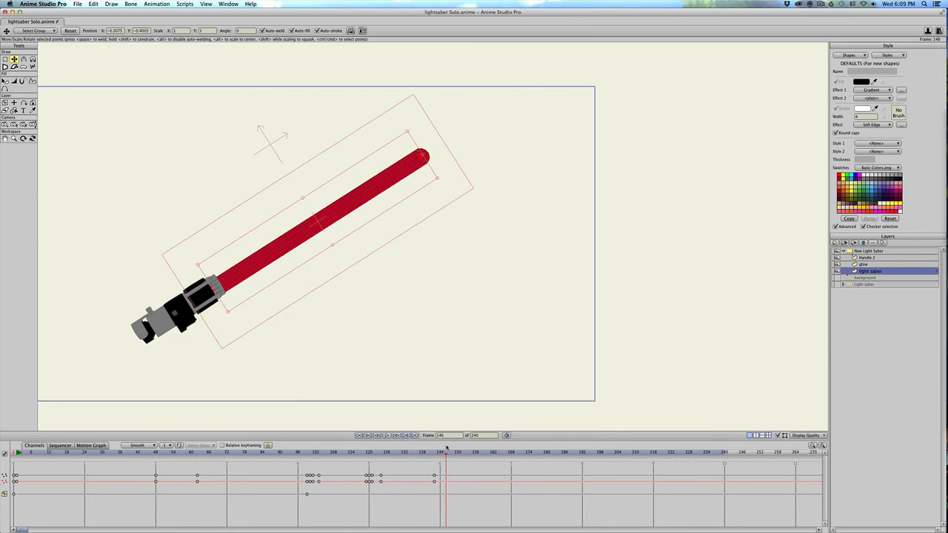
drag(384, 185, 383, 185)
At frame 144, select the lower points of the blade tip and move them down to about X 0.56, Y -0.58, and return to frame 142.
click(437, 452)
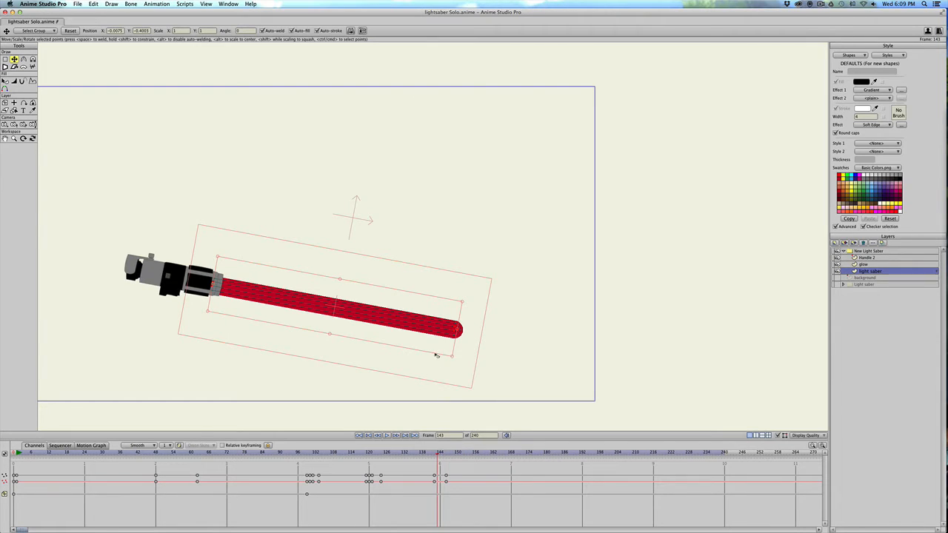
key(g)
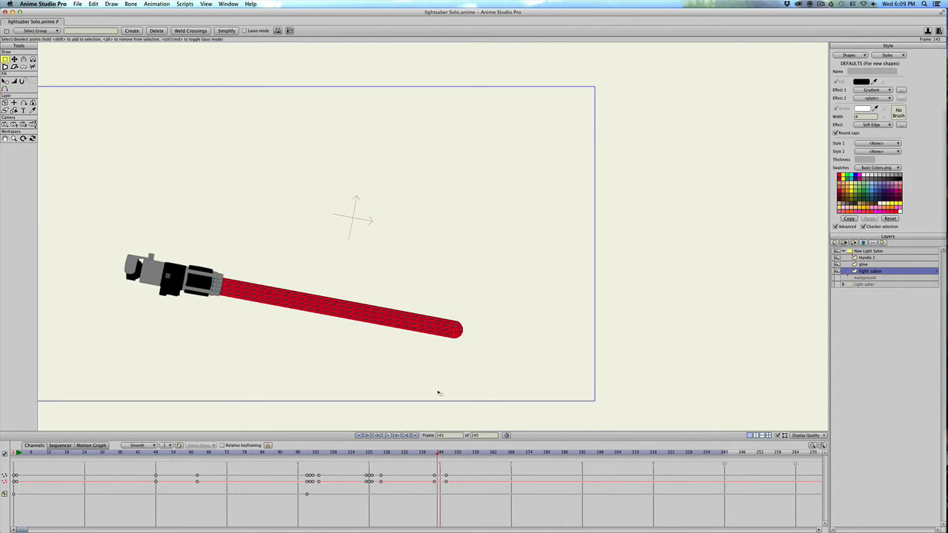
key(ctrl+Right)
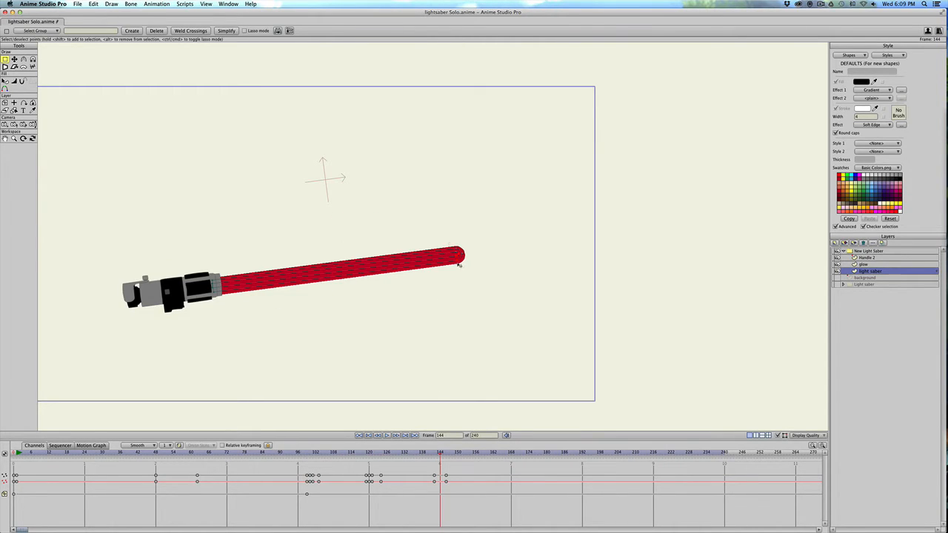
key(t)
drag(459, 265, 455, 298)
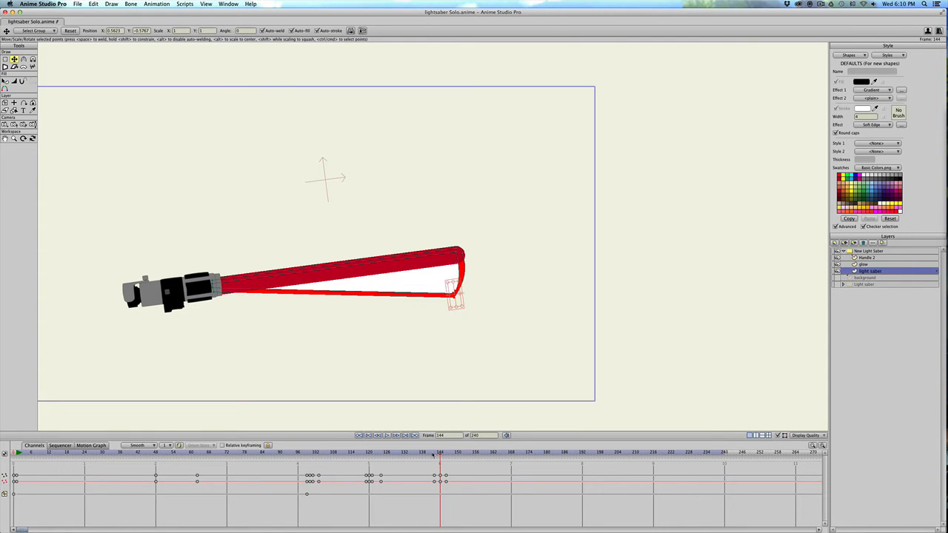
drag(434, 455, 439, 458)
click(435, 452)
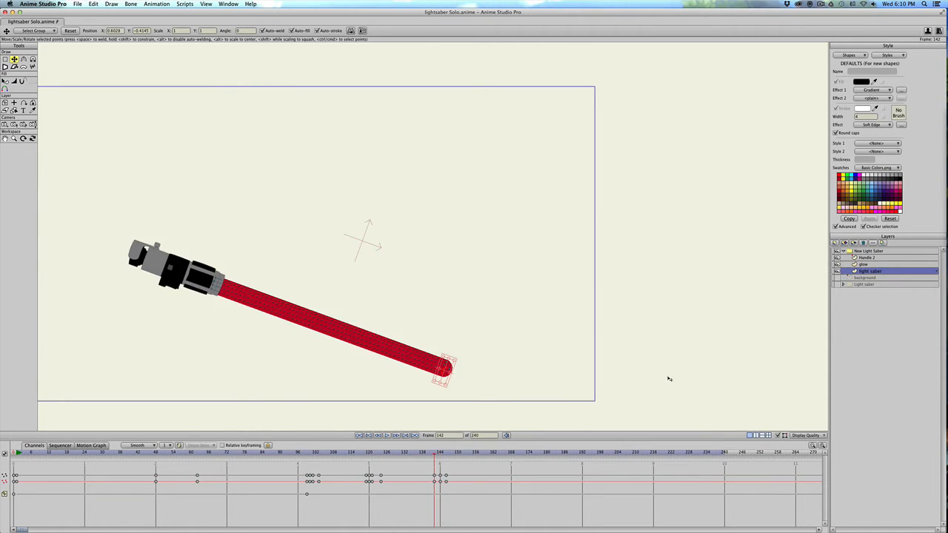
Keyframe all points of the glow layer at frames 142 and 146 to hold its shape around the third swing.
click(868, 265)
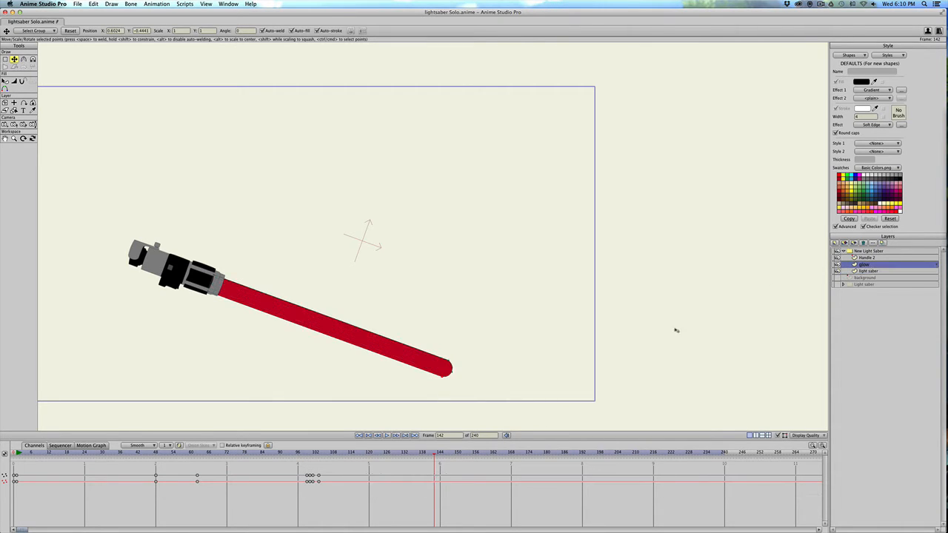
click(426, 361)
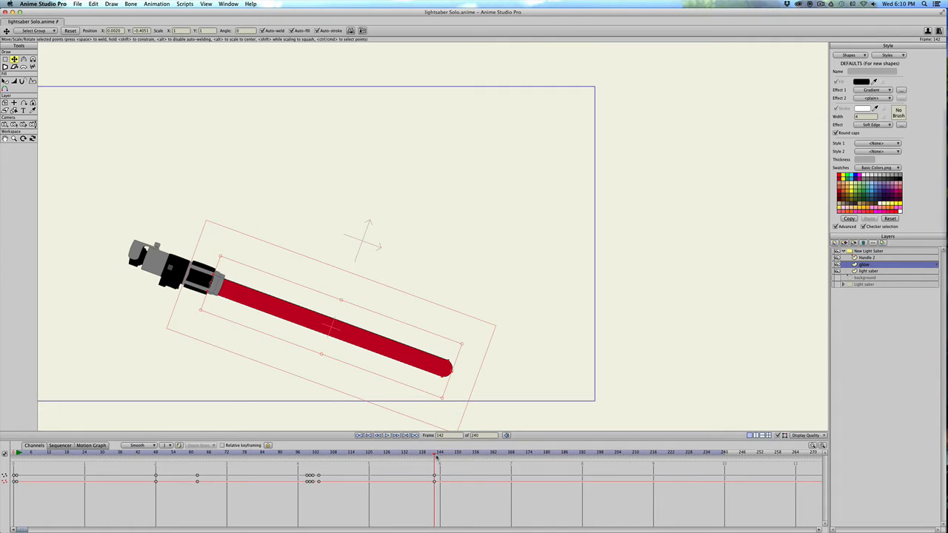
key(Right)
key(Right)
key(Right)
key(Right)
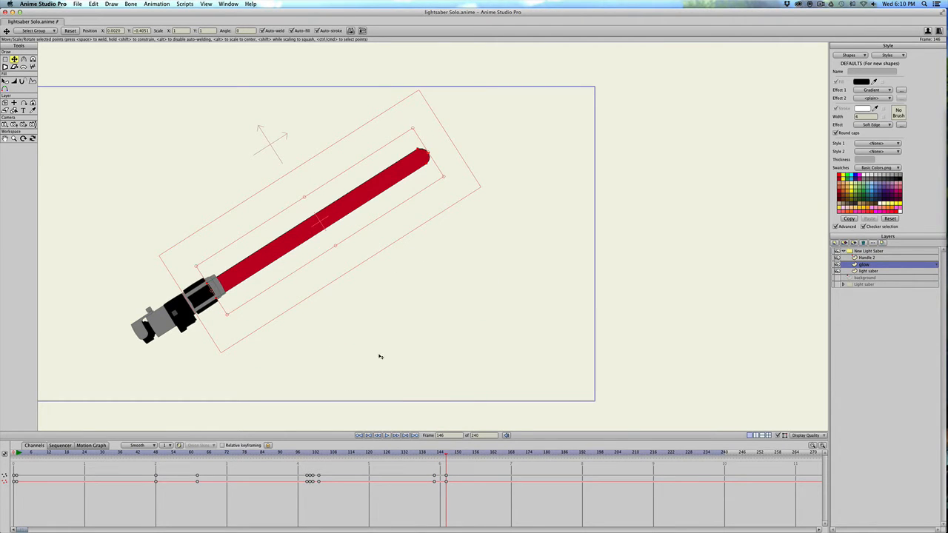
At frame 144, pull the glow's lower tip point down to about X 0.56, Y -0.60 to cover the blade's trail, and check frame 142.
click(439, 458)
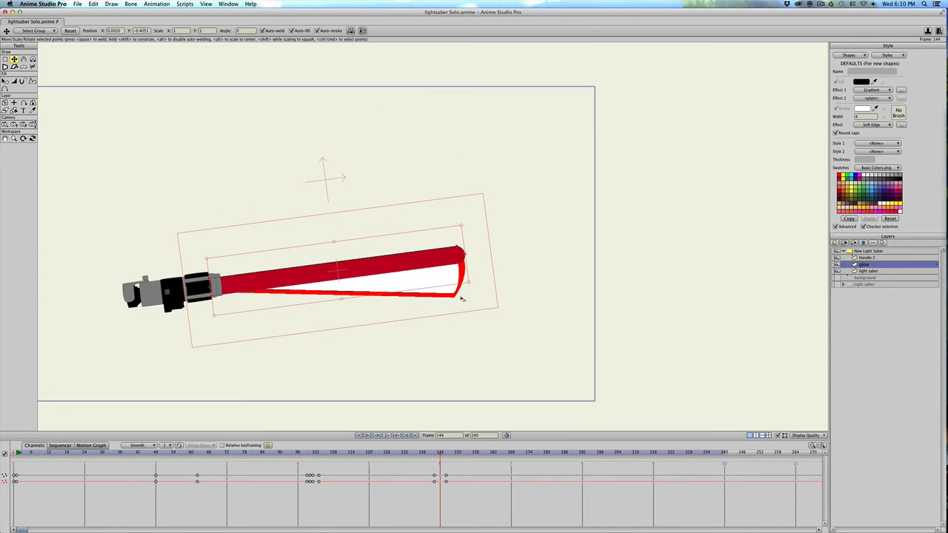
click(460, 265)
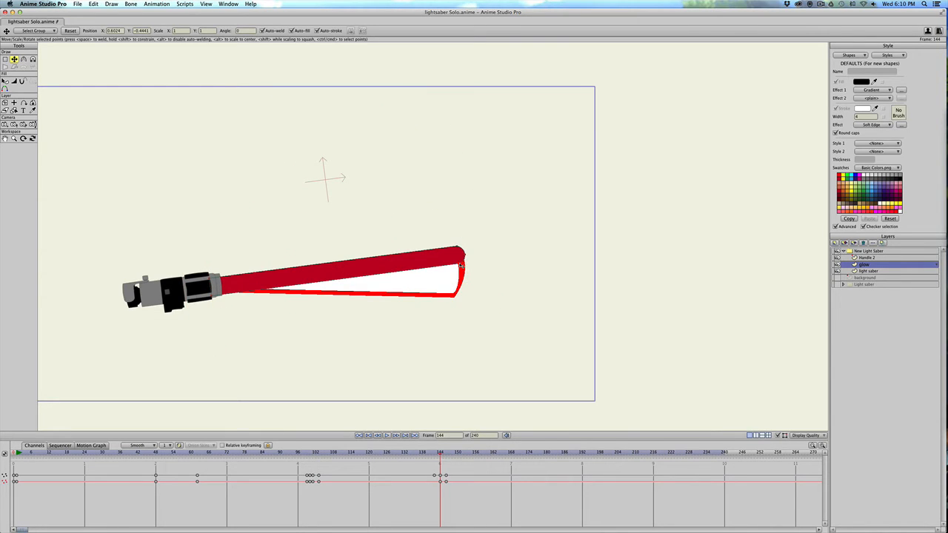
drag(460, 265, 456, 300)
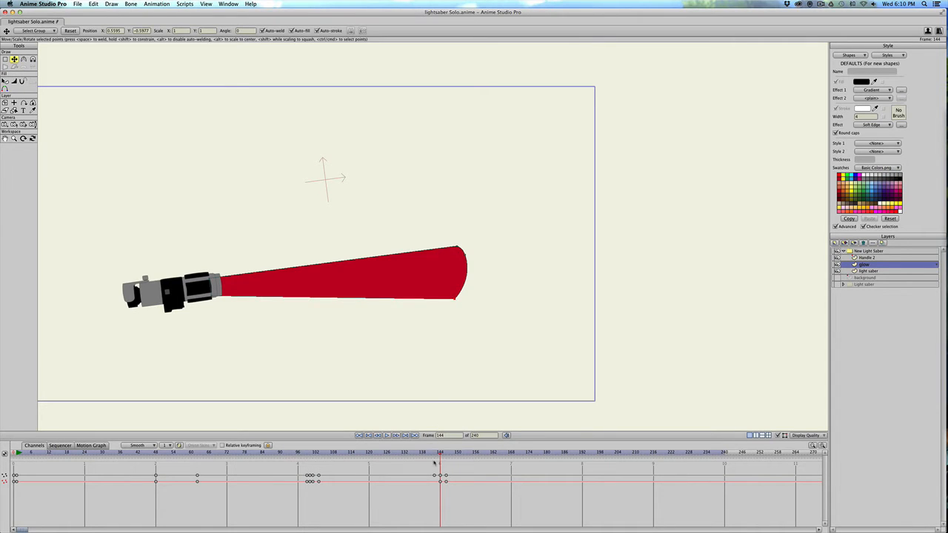
mouse_move(433, 454)
mouse_down()
mouse_move(369, 452)
mouse_move(435, 452)
mouse_up()
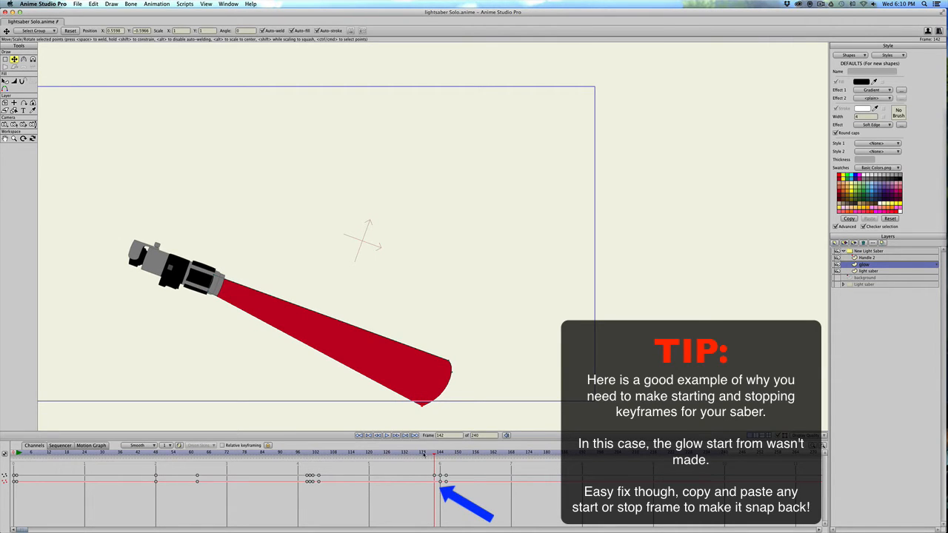
Copy the glow layer's keyframes at frame 103 and paste them at frame 142 to restore the glow's starting shape.
click(319, 453)
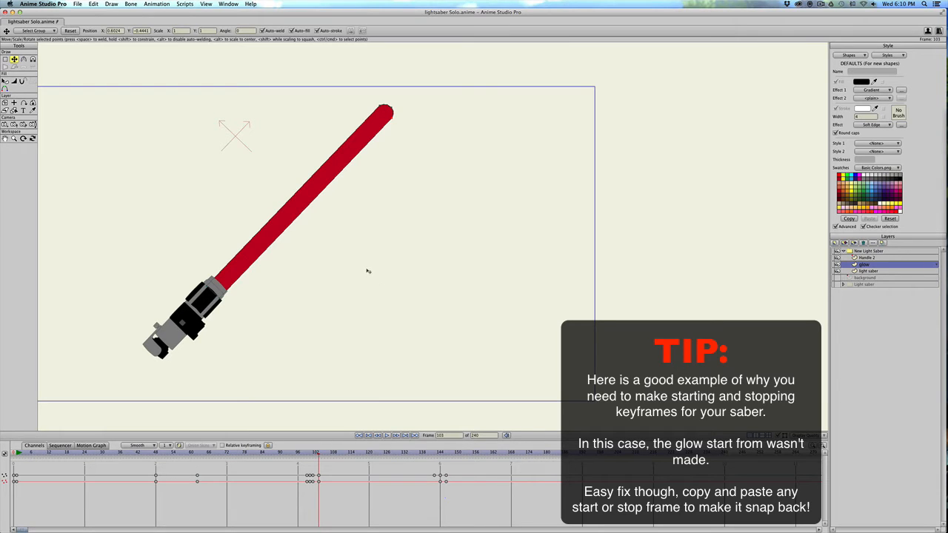
key(super+a)
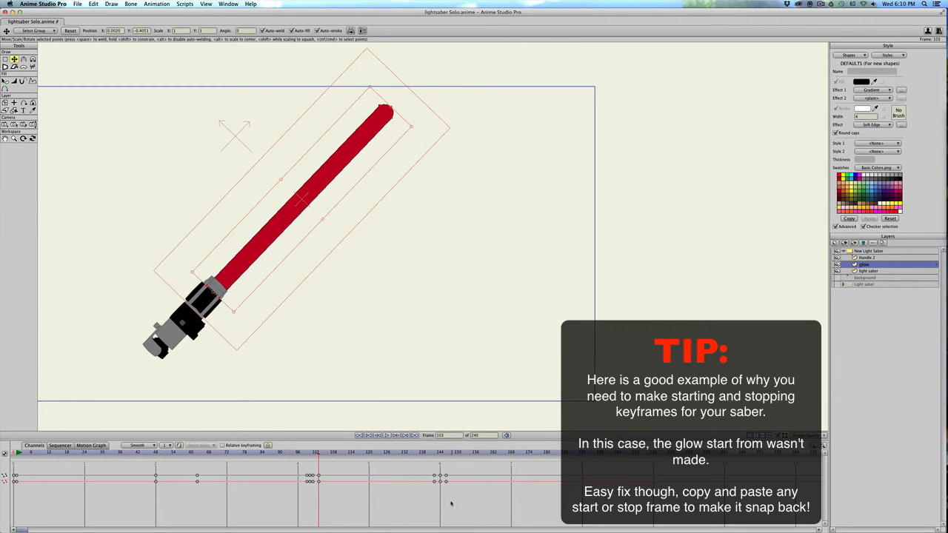
drag(434, 453, 319, 472)
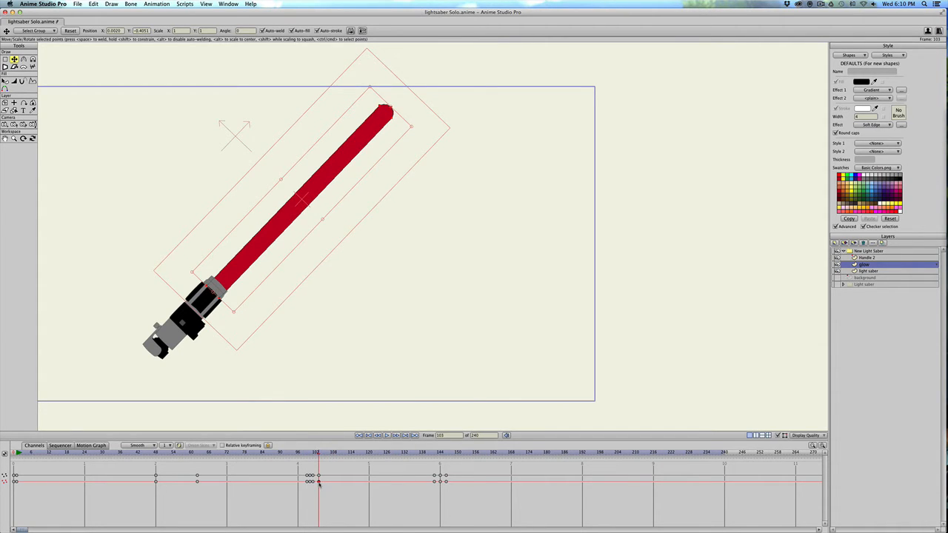
key(super+c)
drag(437, 452, 435, 453)
key(super+v)
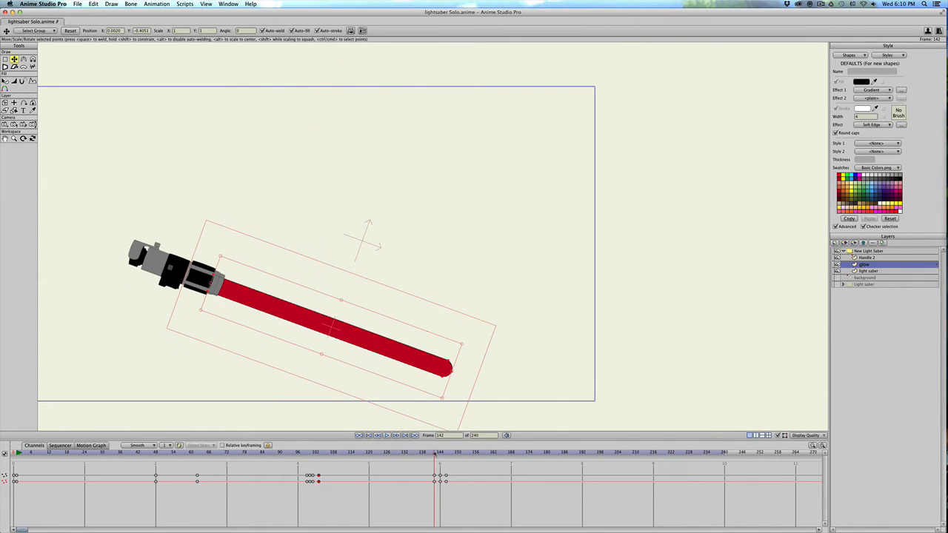
Copy the frame 99 keyframes of the glow layer and of the light saber layer to frame 119, before the second swing.
drag(419, 454, 370, 459)
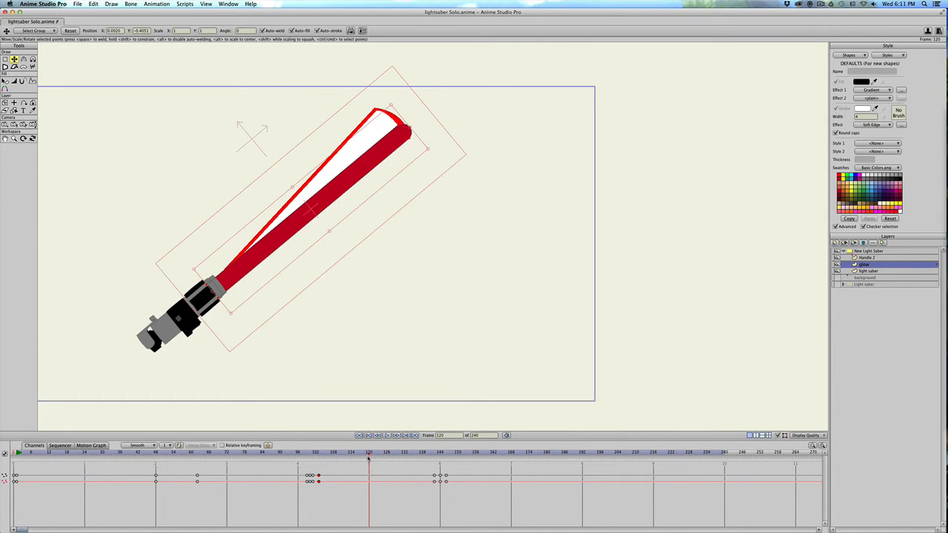
drag(368, 459, 367, 458)
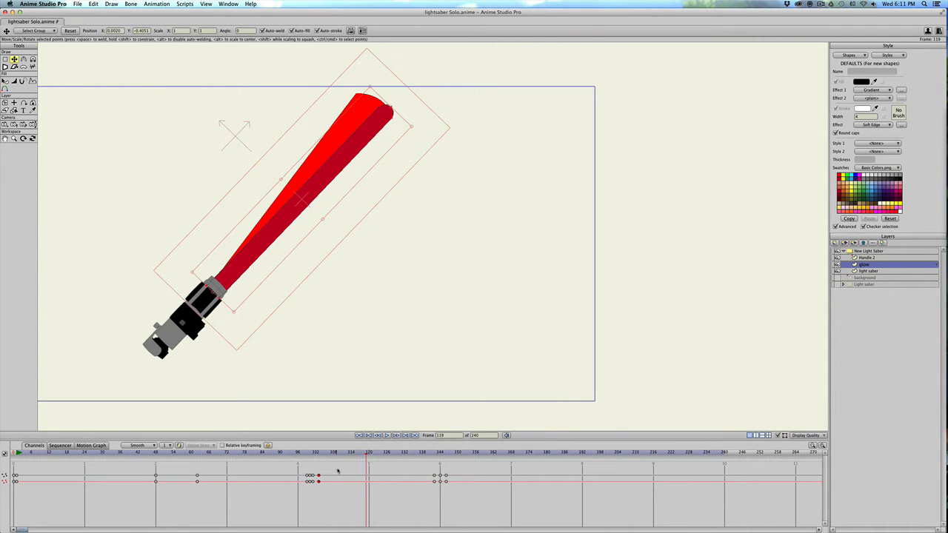
drag(303, 470, 308, 484)
key(super+c)
key(super+v)
click(868, 271)
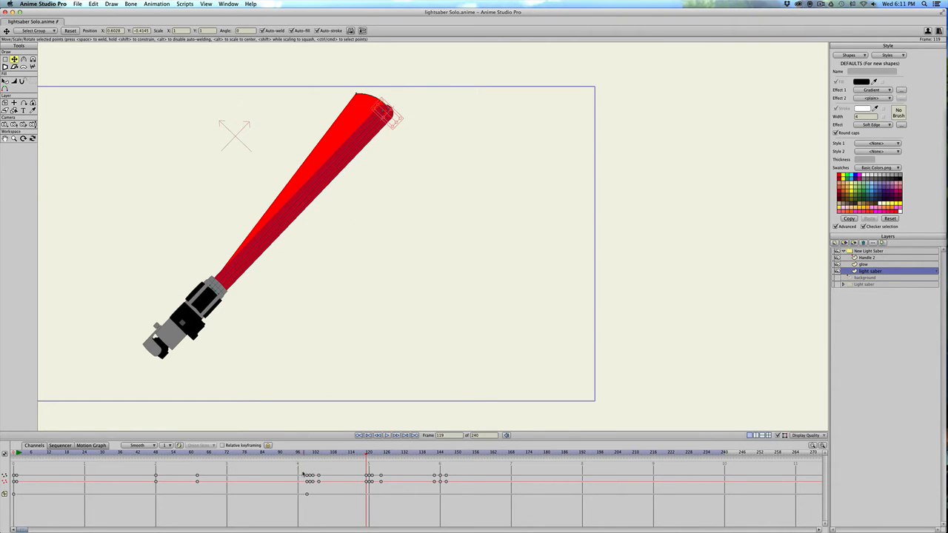
drag(302, 472, 308, 496)
key(super+z)
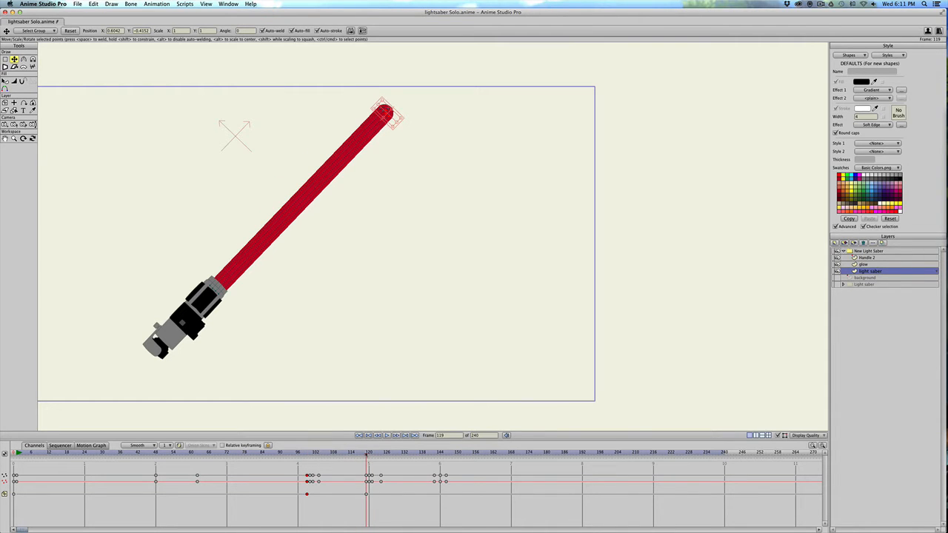
At frame 124, select all points of the light saber blade and keyframe them in place, and return to frame 119.
drag(367, 454, 382, 471)
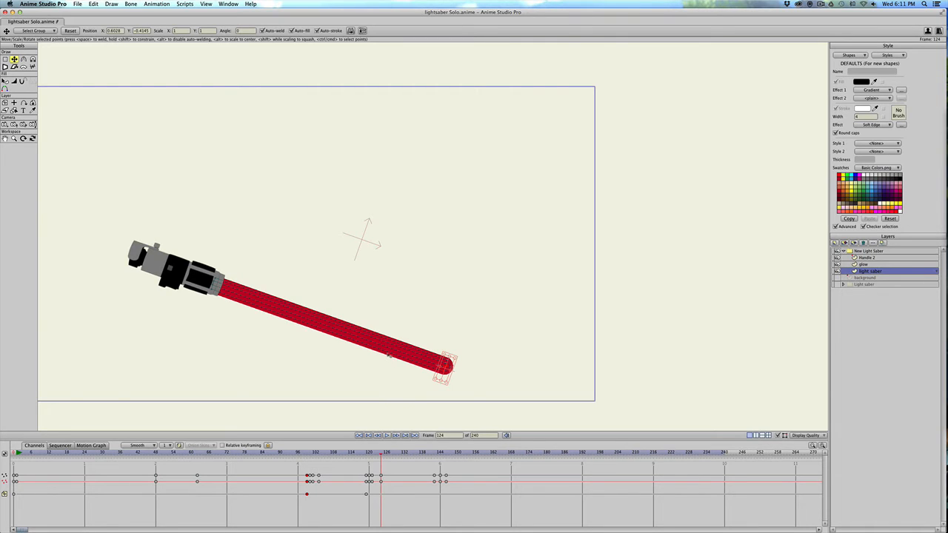
double_click(392, 351)
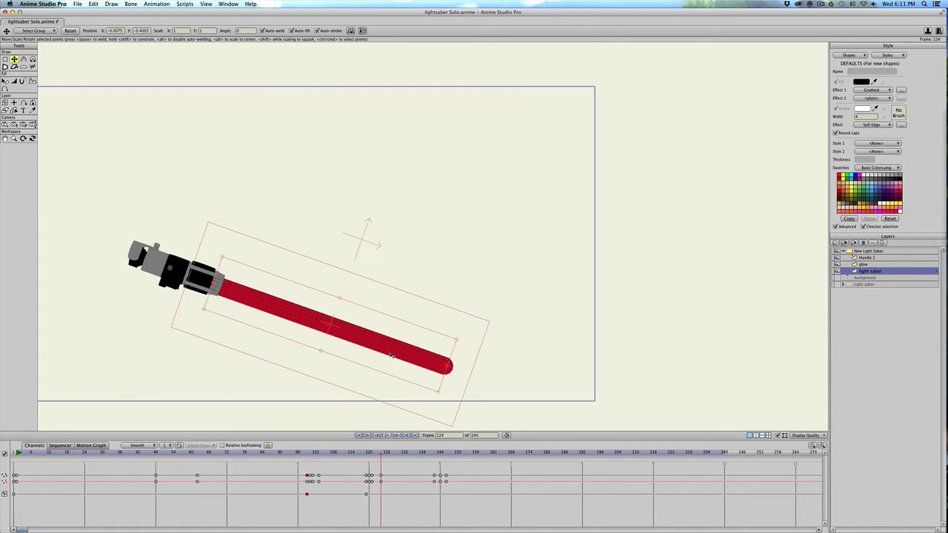
click(391, 355)
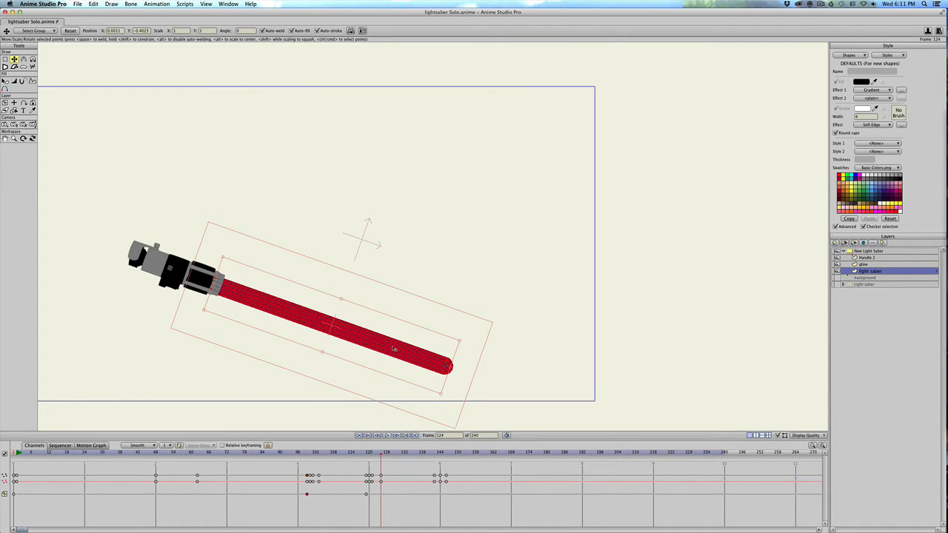
click(394, 350)
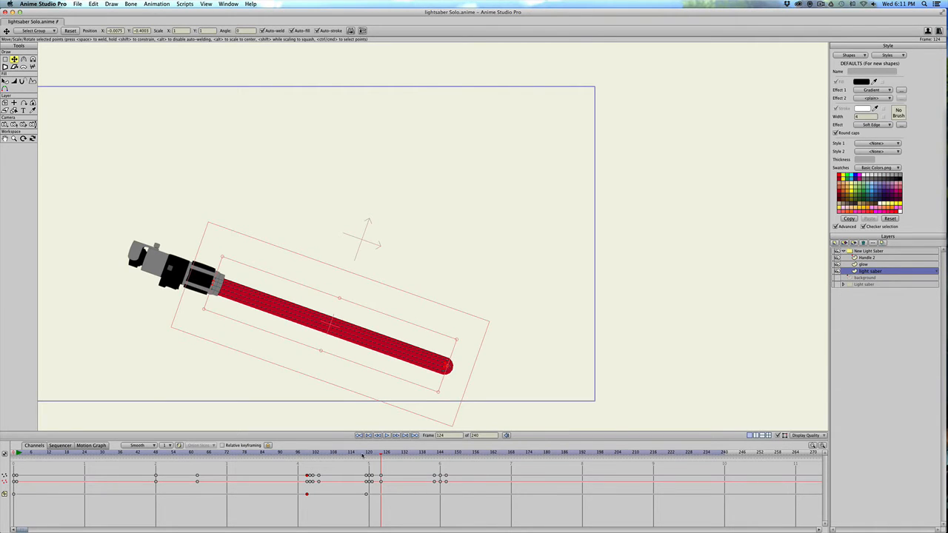
drag(360, 455, 367, 456)
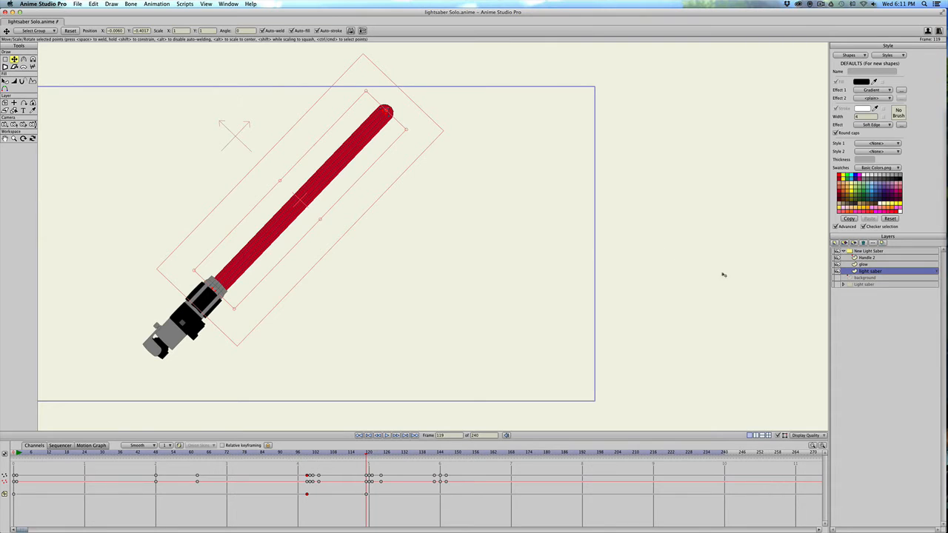
On the glow layer, step through the frames of the second swing and keyframe all its points at frame 124, where the swing ends.
click(866, 265)
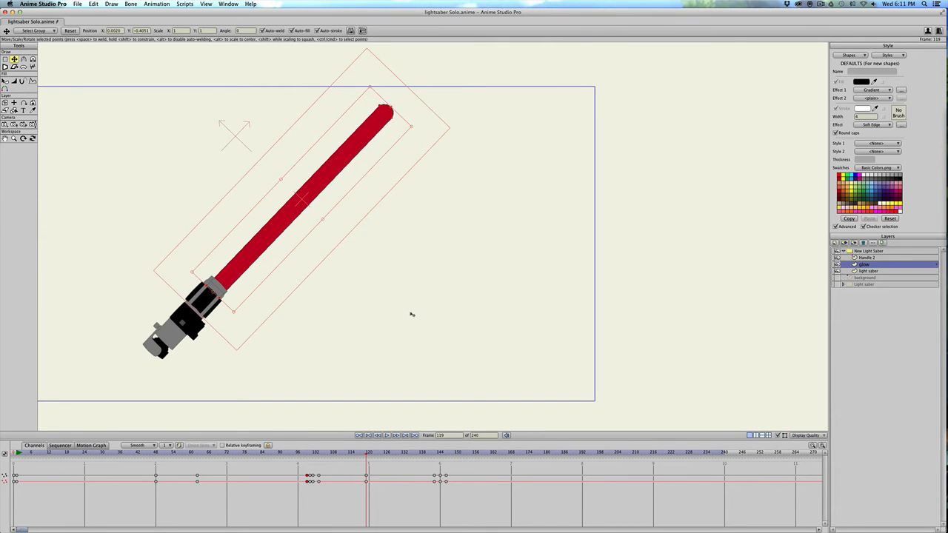
key(ctrl+Right)
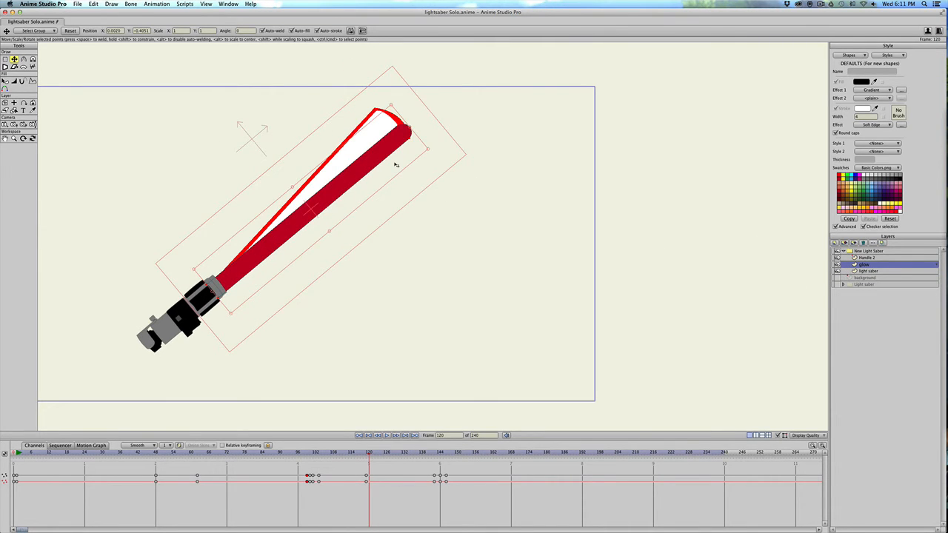
key(Right)
key(Right)
key(Left)
key(Left)
key(Left)
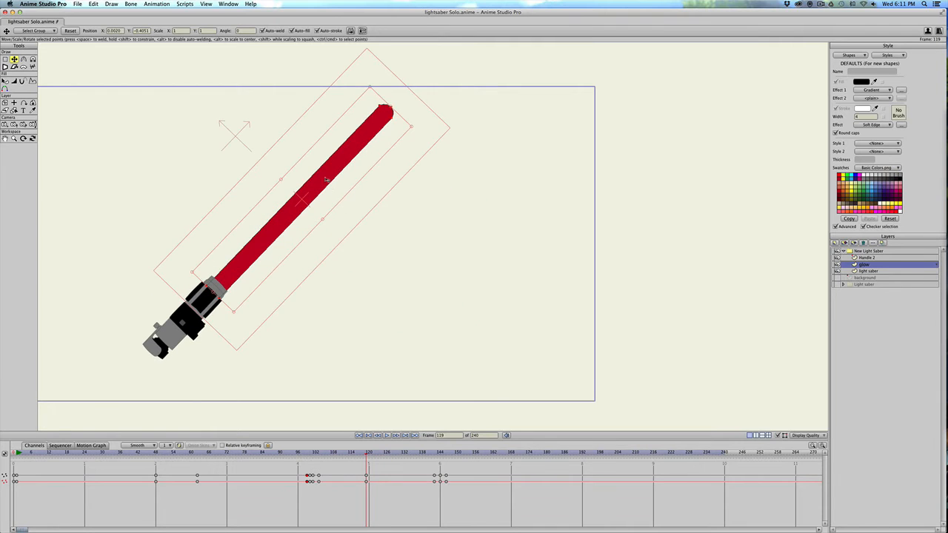
key(Right)
key(Right)
key(Right)
key(Right)
key(Right)
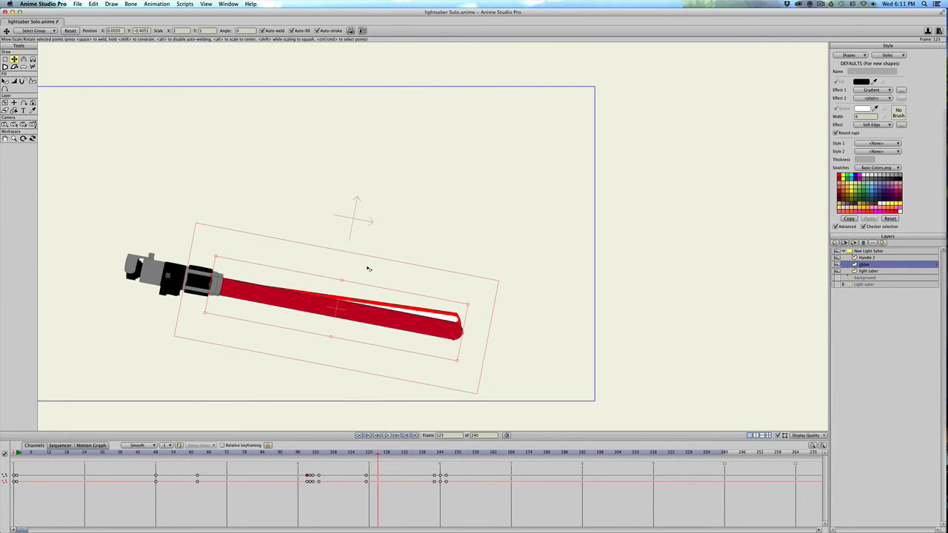
key(Left)
key(Left)
key(Left)
key(Left)
key(Right)
key(Right)
key(Right)
At frame 122, pull the glow's upper tip point up to the trail's upper corner, and go back to frame 120.
key(Left)
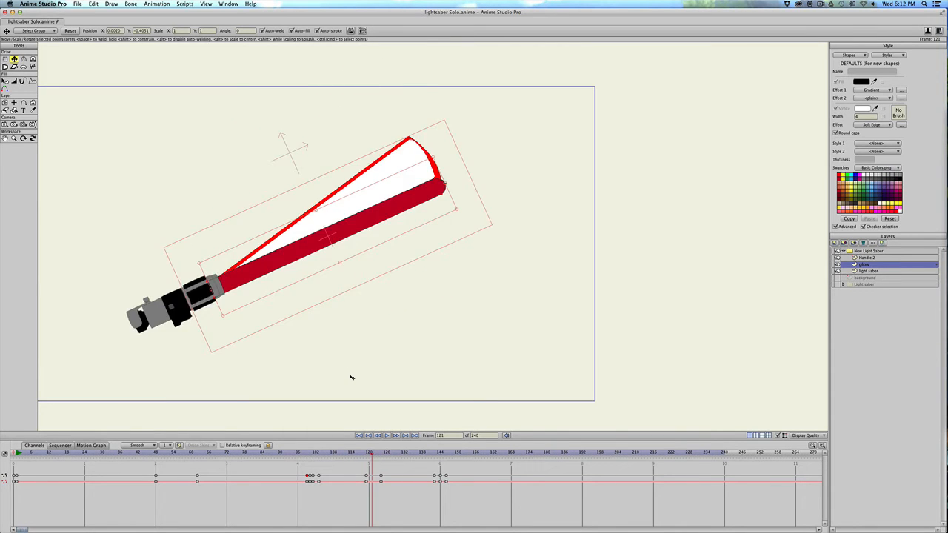
key(Right)
key(Left)
key(Right)
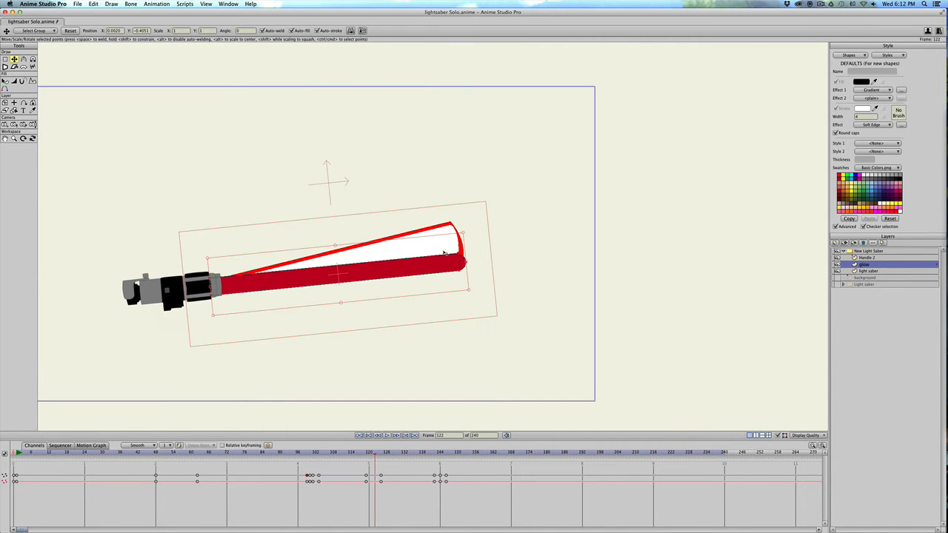
key(Return)
drag(458, 255, 451, 219)
click(369, 451)
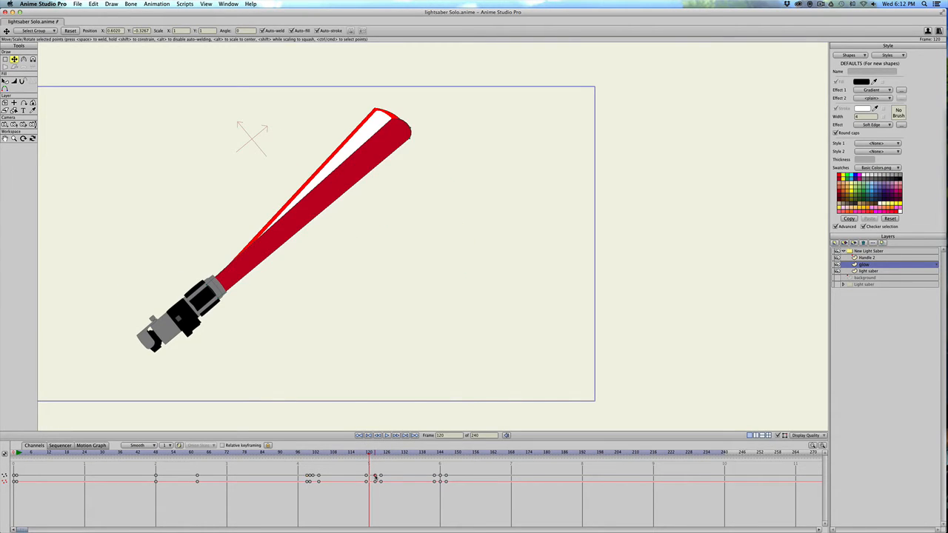
At frames 120 and 121, pull the glow's upper tip point out to the upper corner of the blade's trail.
click(375, 475)
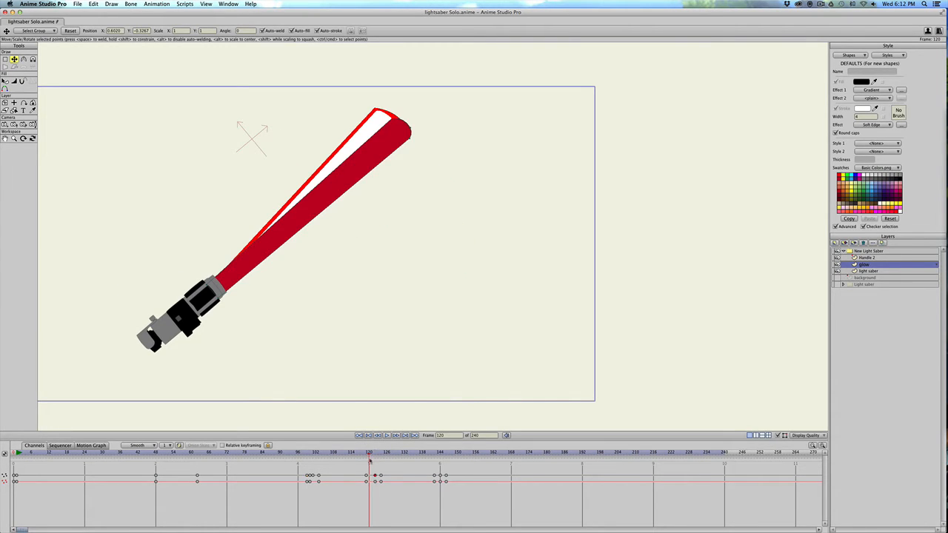
drag(391, 119, 373, 107)
click(372, 131)
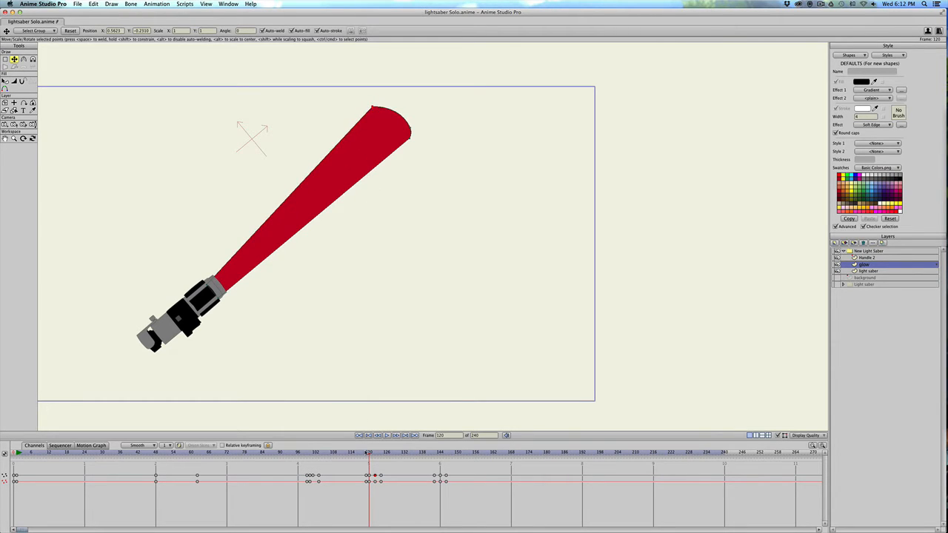
click(371, 452)
drag(416, 151, 408, 137)
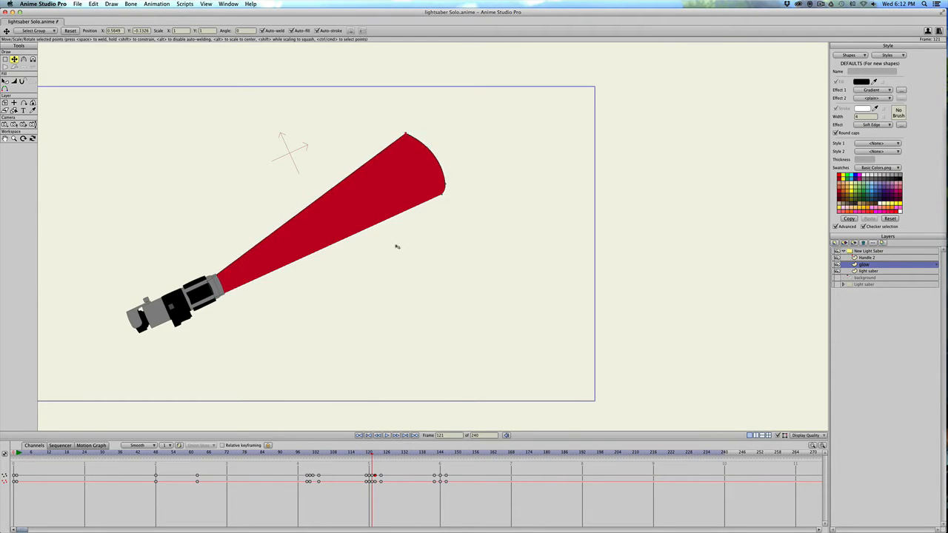
Scrub the timeline through the blade extension and the swings up to frame 156 to review the animation.
scroll(370, 465, down, 2)
scroll(370, 464, down, 2)
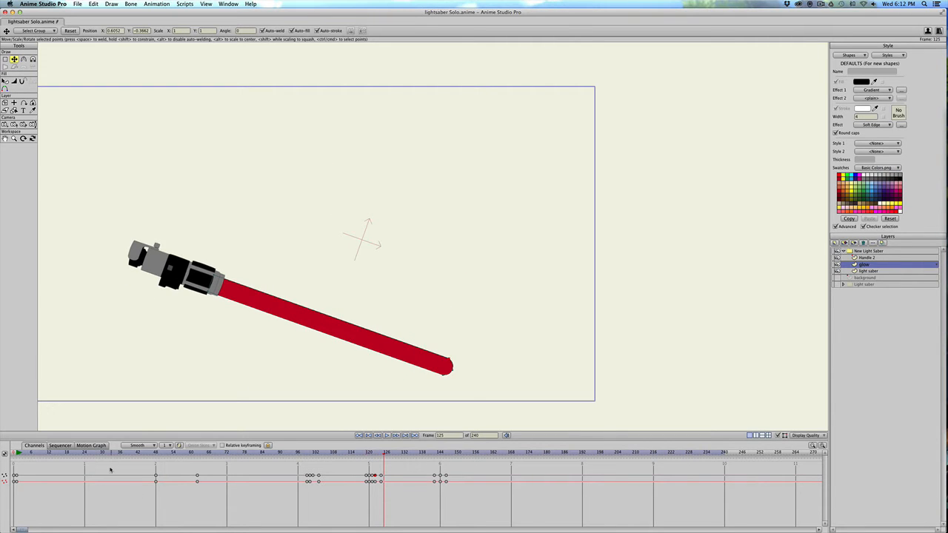
drag(62, 453, 475, 453)
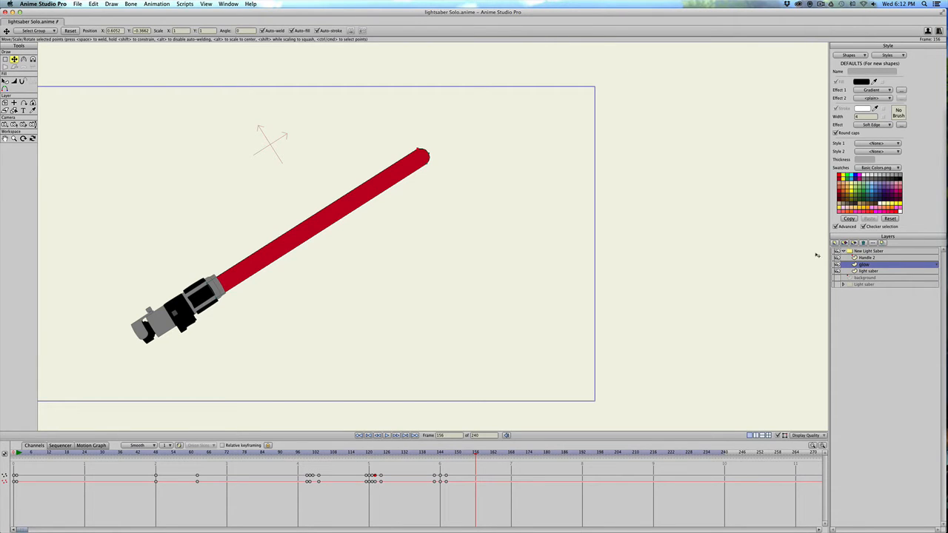
Make the background layer visible behind the lightsaber and export the animation.
click(837, 278)
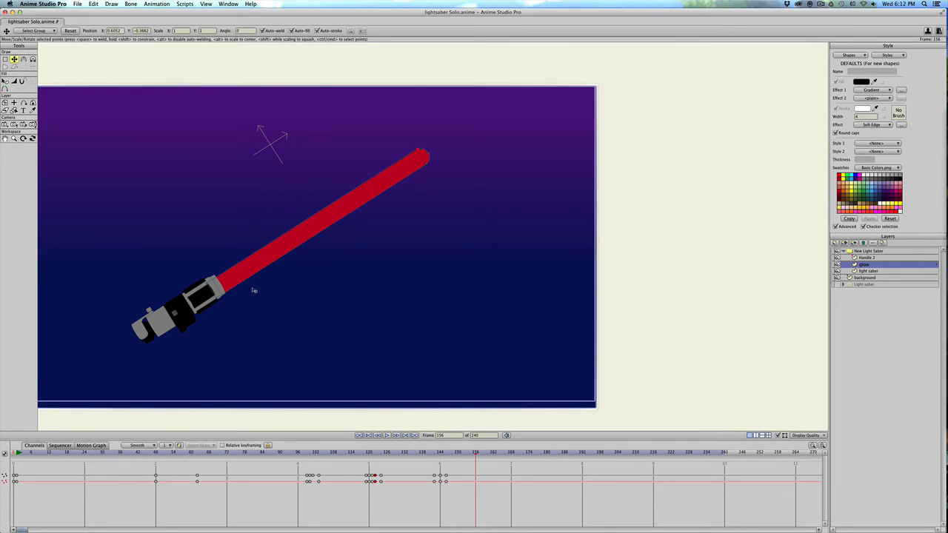
scroll(225, 305, down, 1)
scroll(226, 305, down, 3)
scroll(224, 304, up, 3)
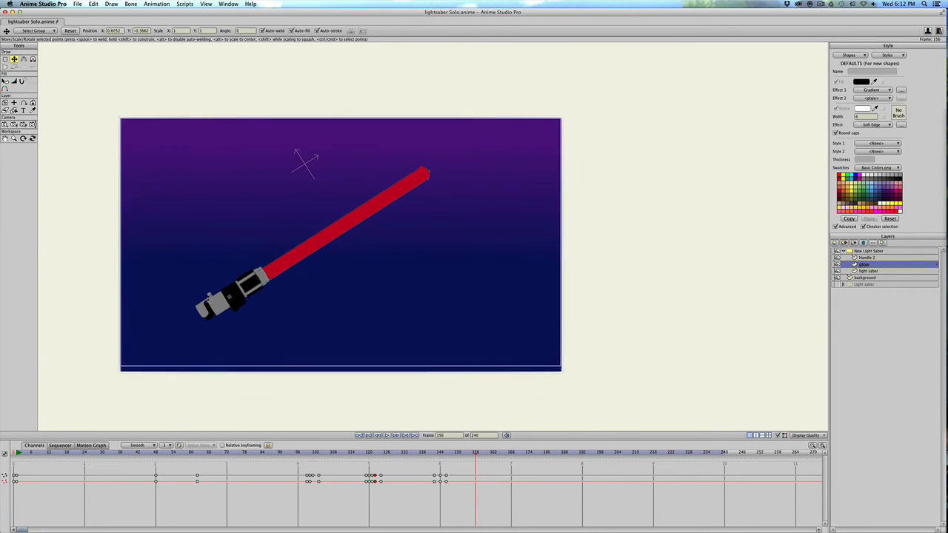
scroll(209, 300, down, 1)
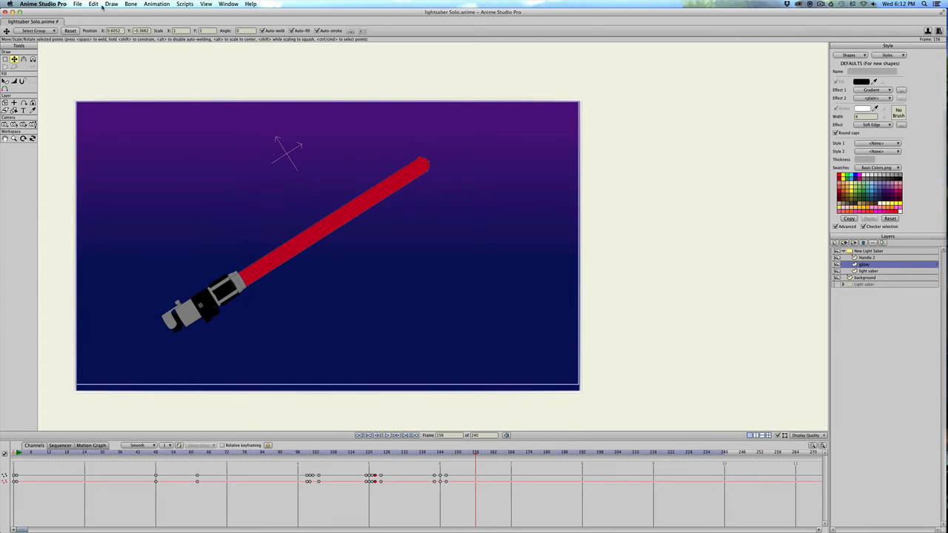
click(78, 4)
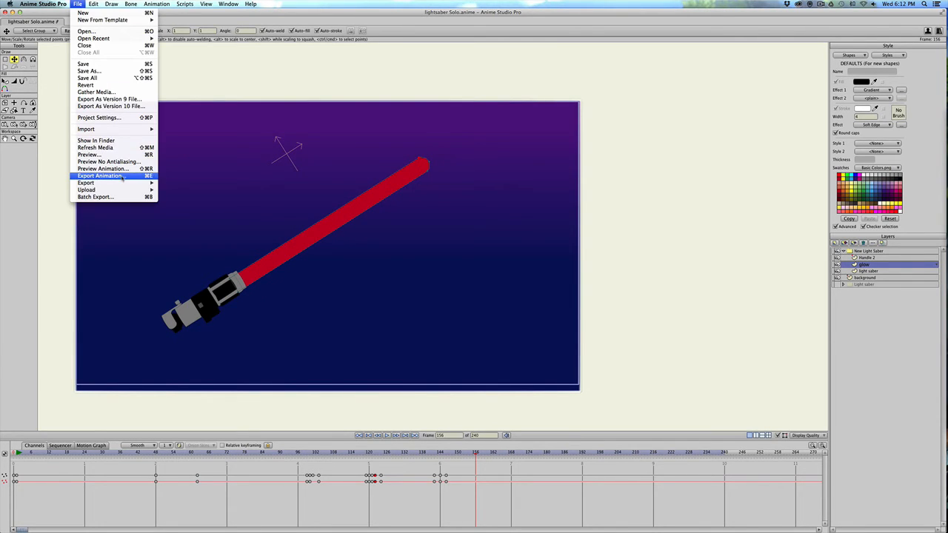
click(122, 178)
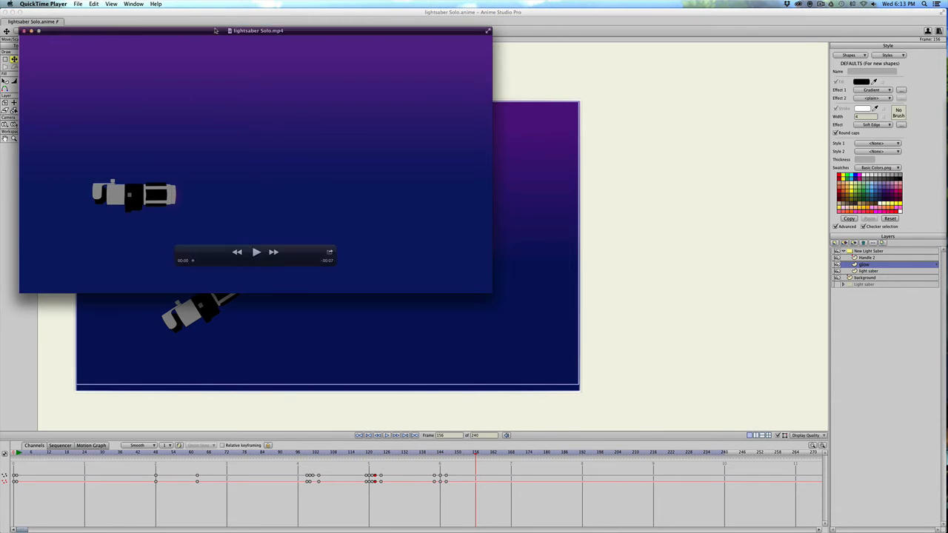
In QuickTime Player, enlarge the exported lightsaber Solo.mp4 and play it.
drag(216, 30, 323, 54)
drag(600, 314, 749, 454)
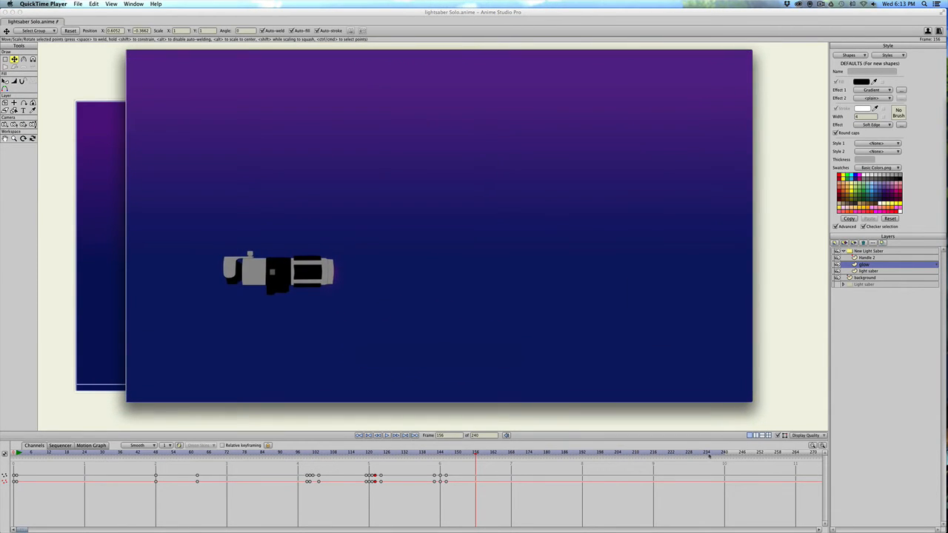
click(439, 352)
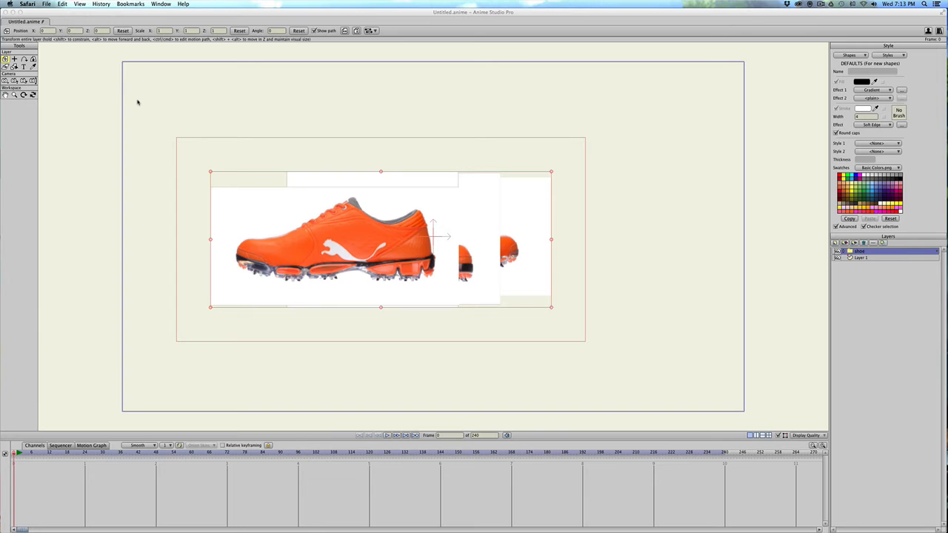
Expand the shoe group and hide its five screenshot images one by one, starting with the front one.
scroll(195, 165, up, 1)
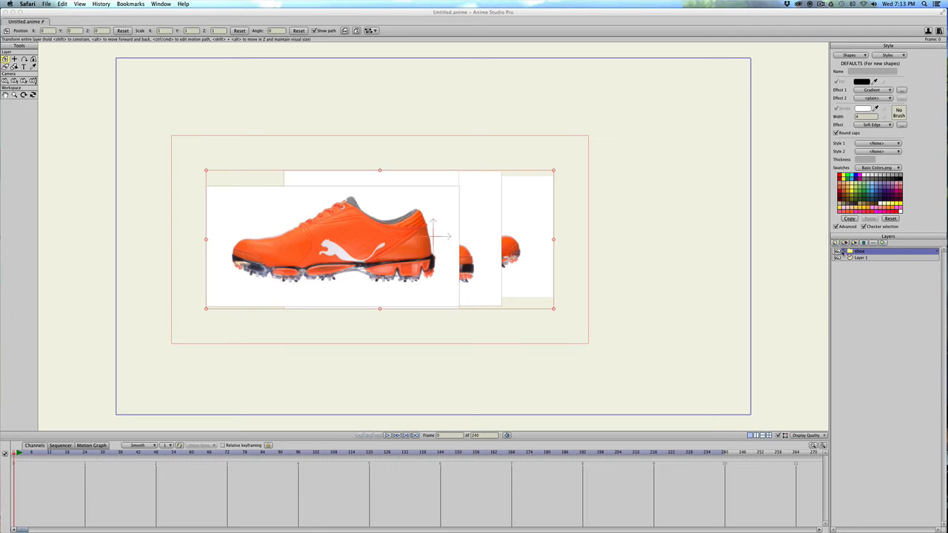
click(843, 252)
click(837, 257)
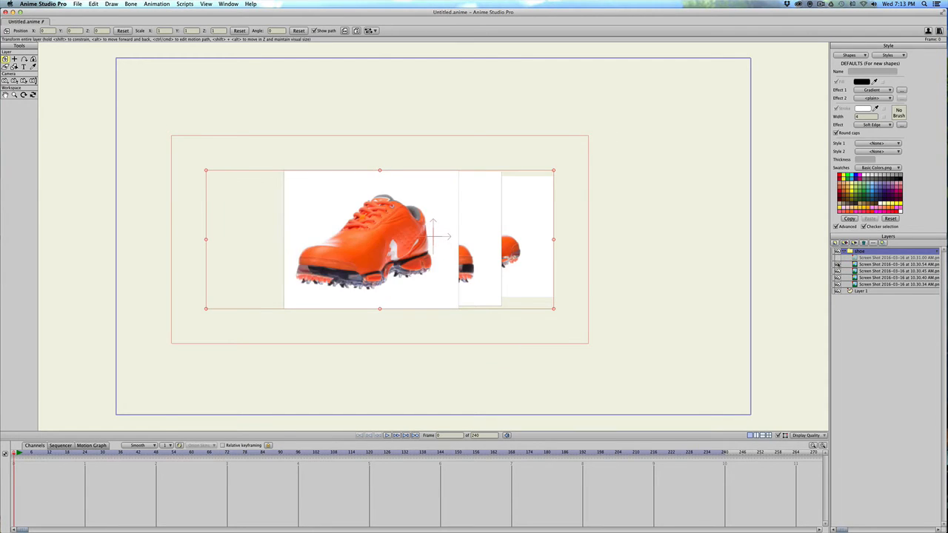
click(837, 264)
click(837, 270)
click(837, 276)
click(837, 283)
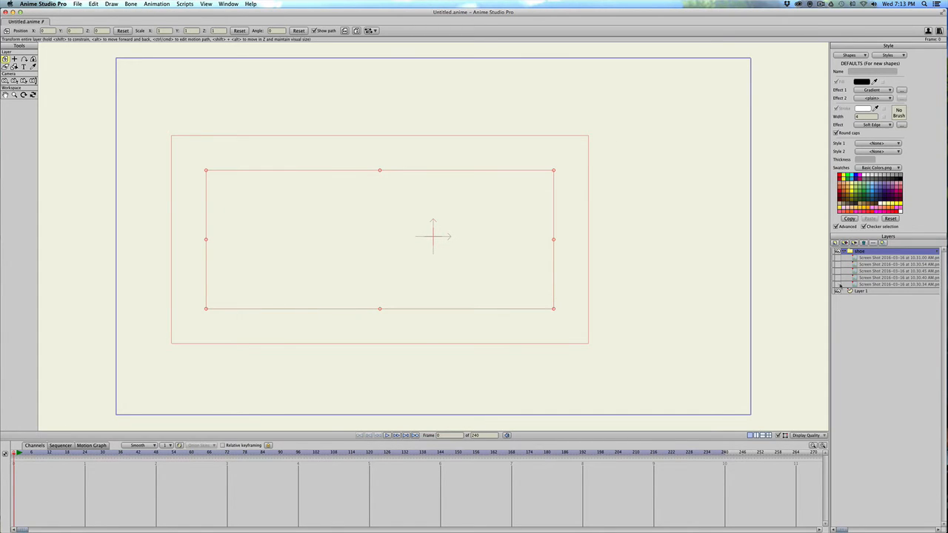
Show the shoe group's five screenshot images again one by one, from the lowest layer up.
click(838, 284)
click(837, 276)
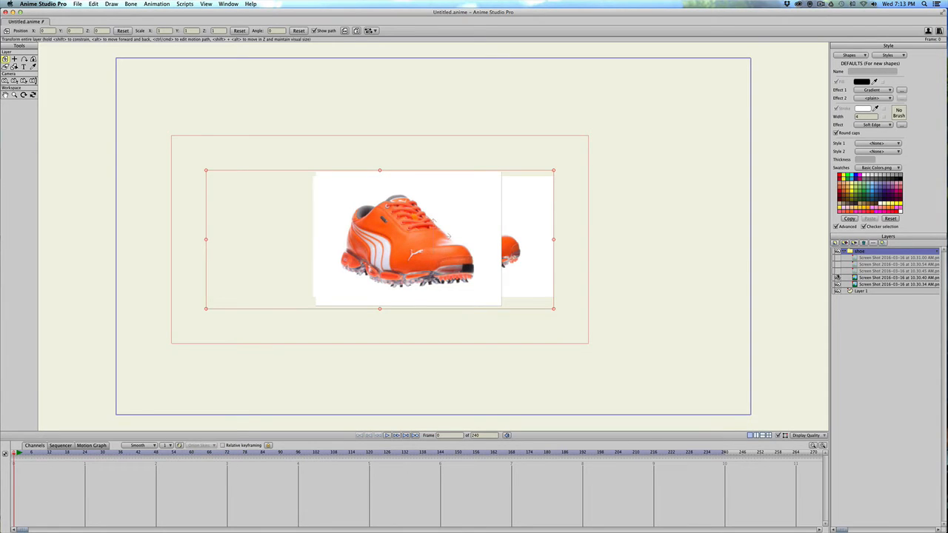
click(837, 271)
click(837, 264)
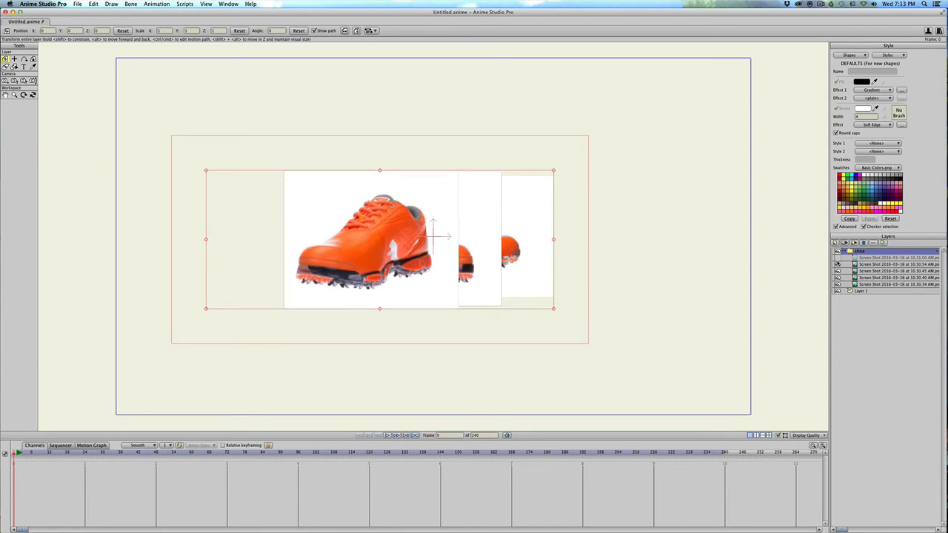
click(837, 257)
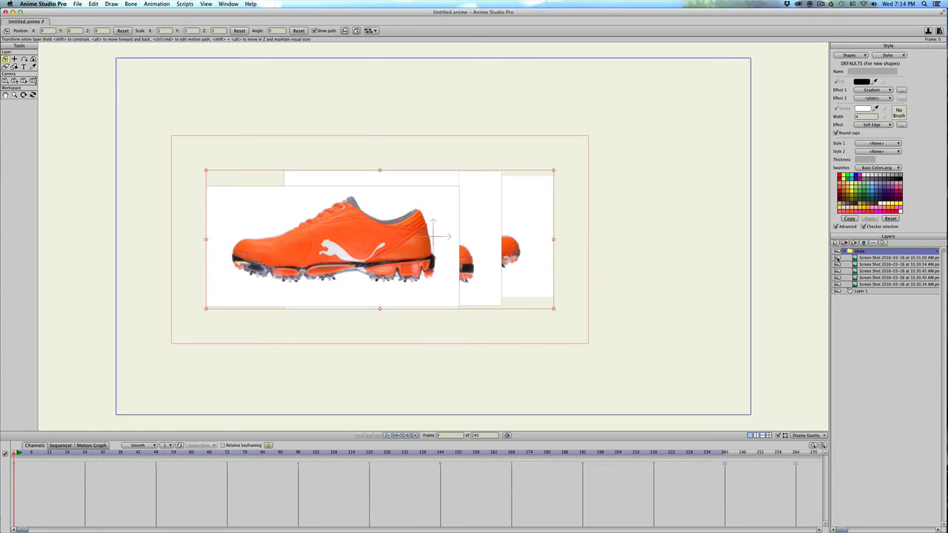
Hide all five screenshot images of the shoe group again and collapse the group.
click(836, 258)
click(836, 264)
click(836, 271)
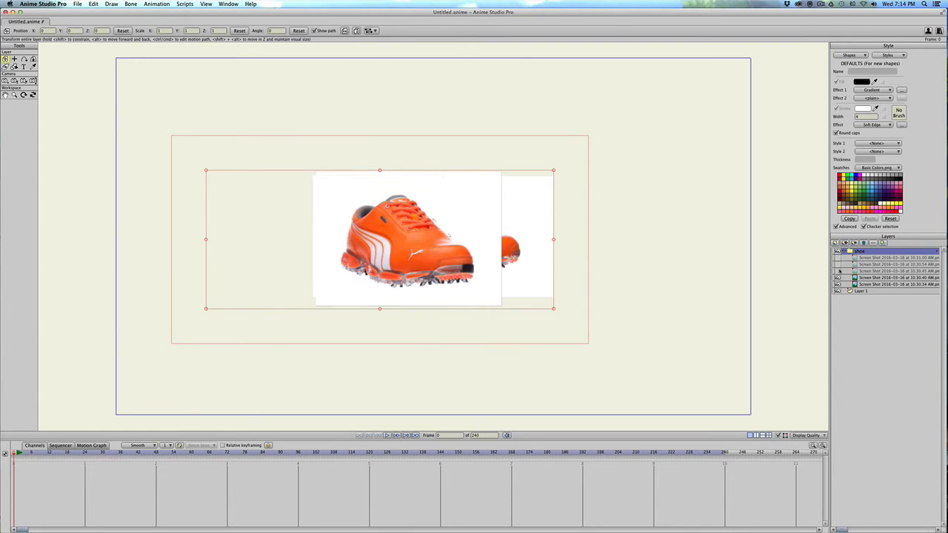
click(836, 278)
click(837, 285)
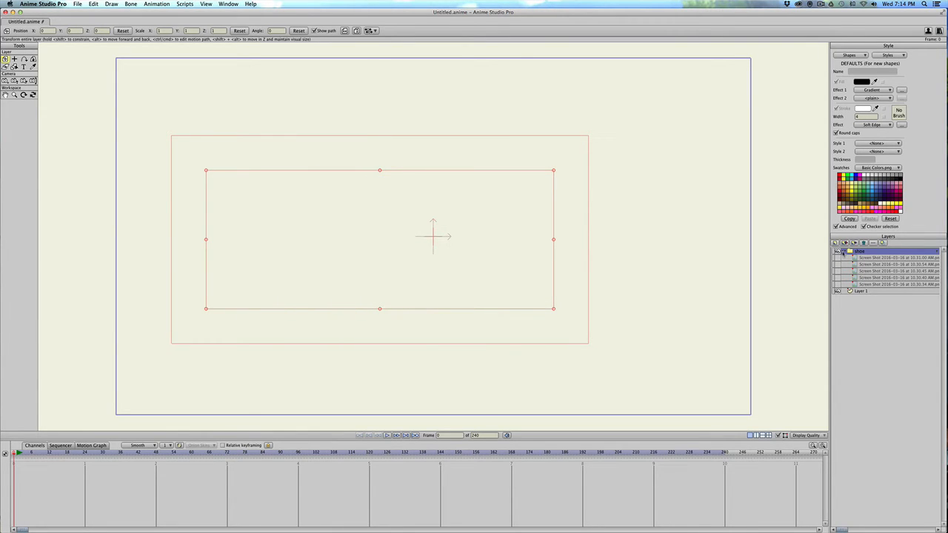
click(844, 252)
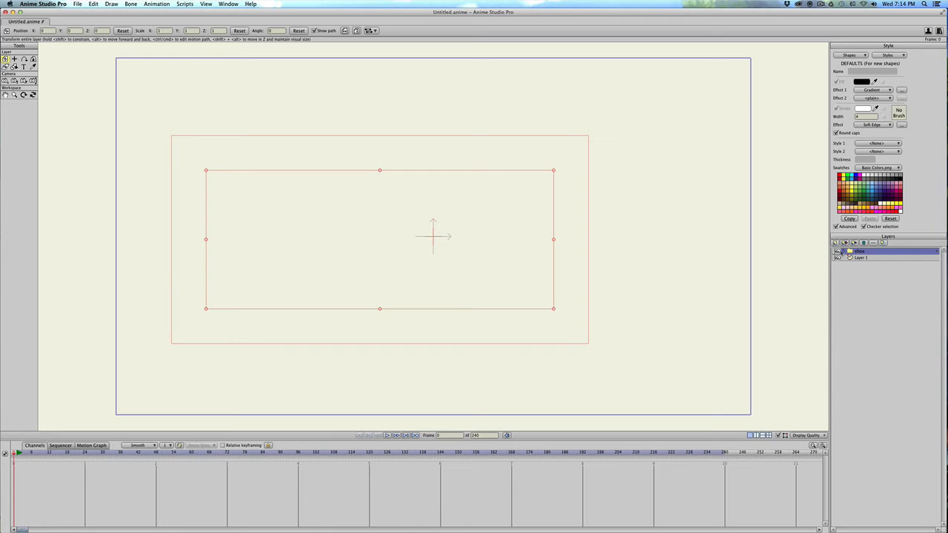
Move Layer 1 above the shoe group and rename it "my shoe".
click(854, 257)
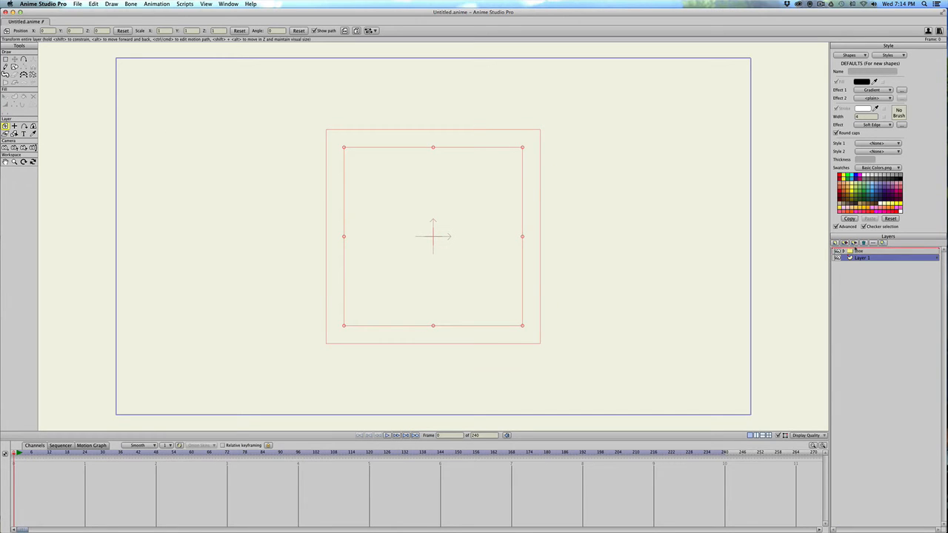
drag(853, 257, 856, 252)
double_click(856, 251)
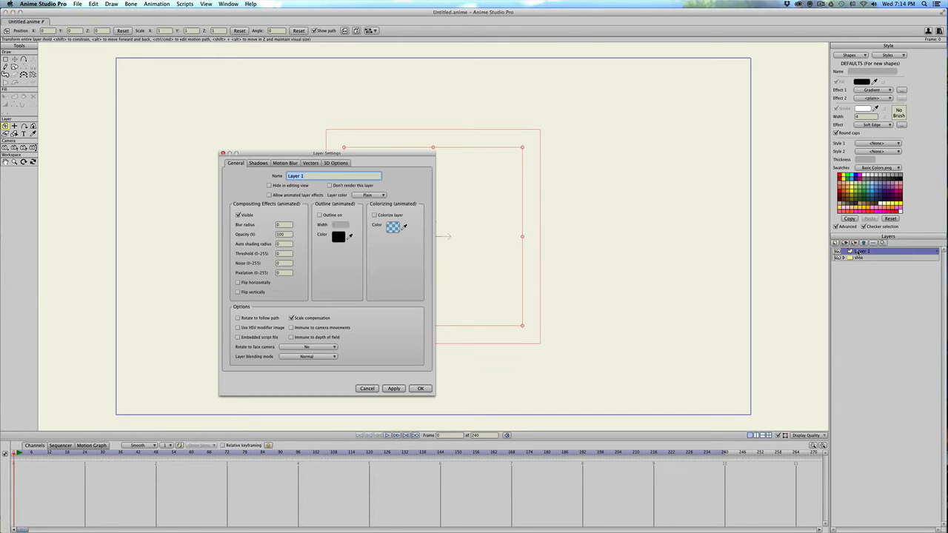
text(my shoe)
key(Return)
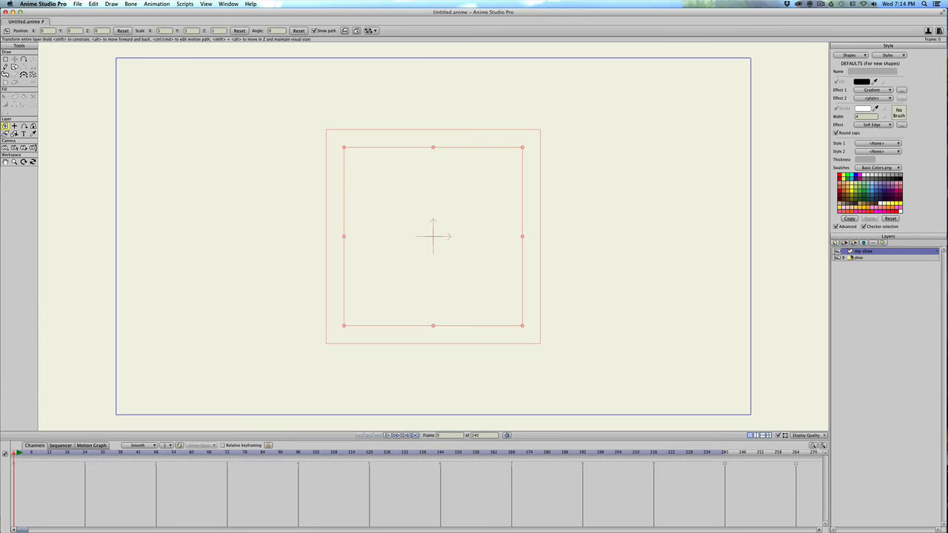
Expand the shoe group and make all five of its screenshot images visible.
click(843, 257)
click(837, 265)
click(837, 270)
click(837, 278)
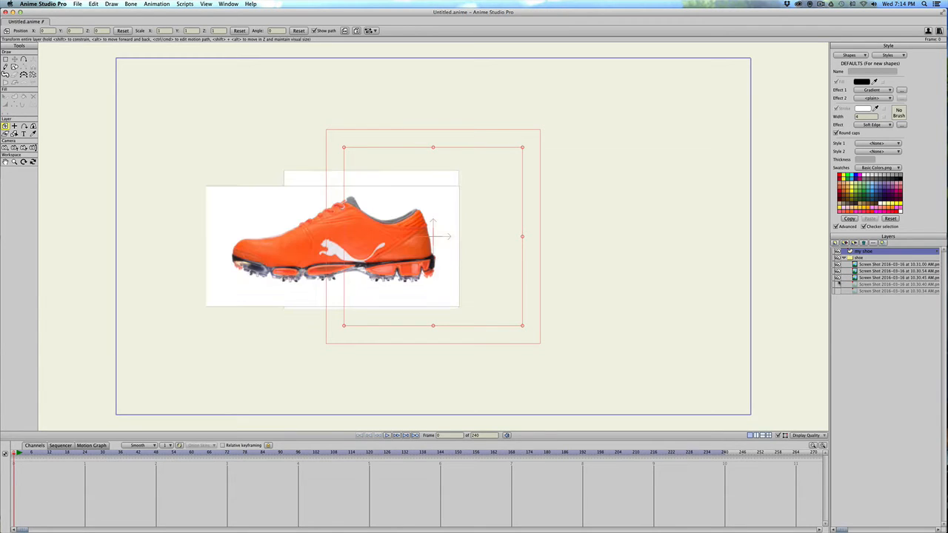
click(837, 285)
click(837, 291)
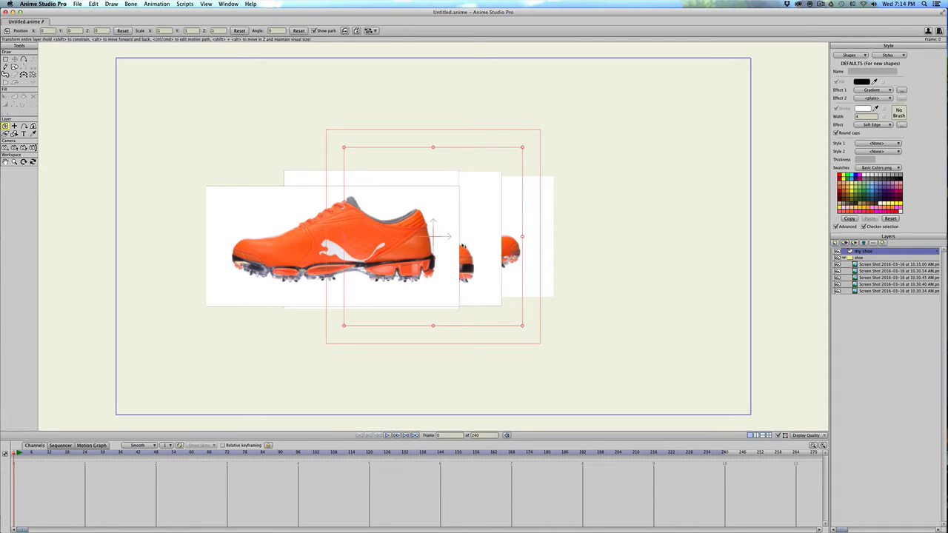
Hide the upper four screenshot images in the shoe group, leaving only the 10.30.34 AM side view visible.
click(837, 285)
click(837, 278)
click(837, 271)
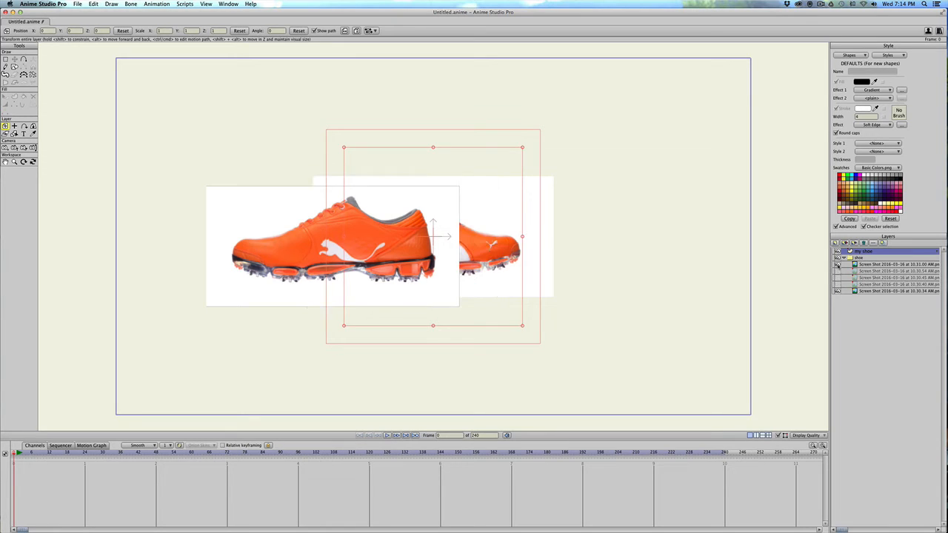
click(837, 264)
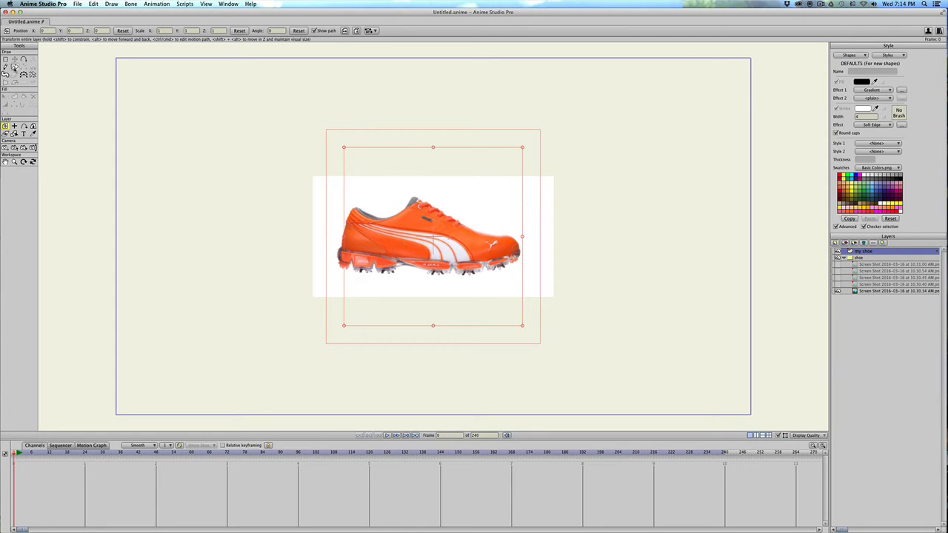
With auto-fill off, a green color and line width 2, draw a rectangle over the shoe from heel to toe.
click(14, 67)
click(17, 31)
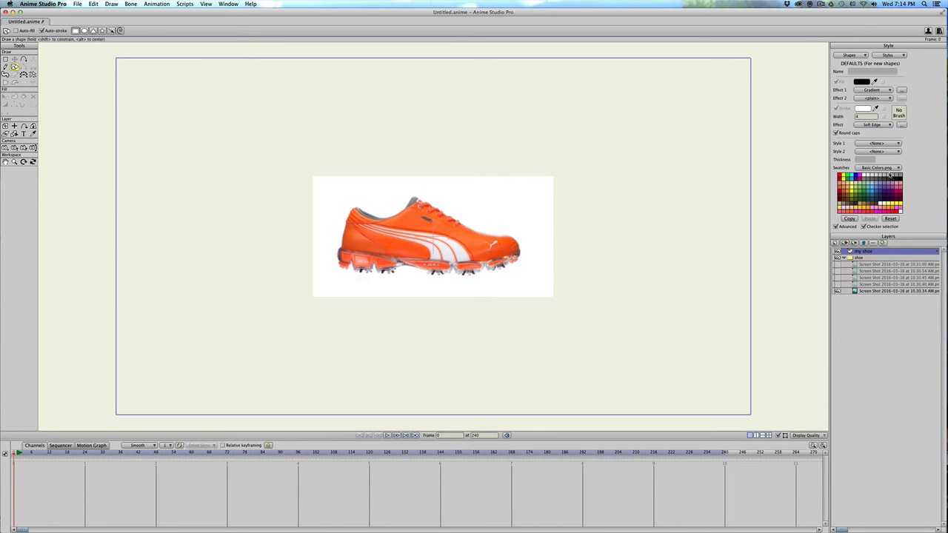
click(862, 189)
shift+click(863, 188)
scroll(317, 195, up, 6)
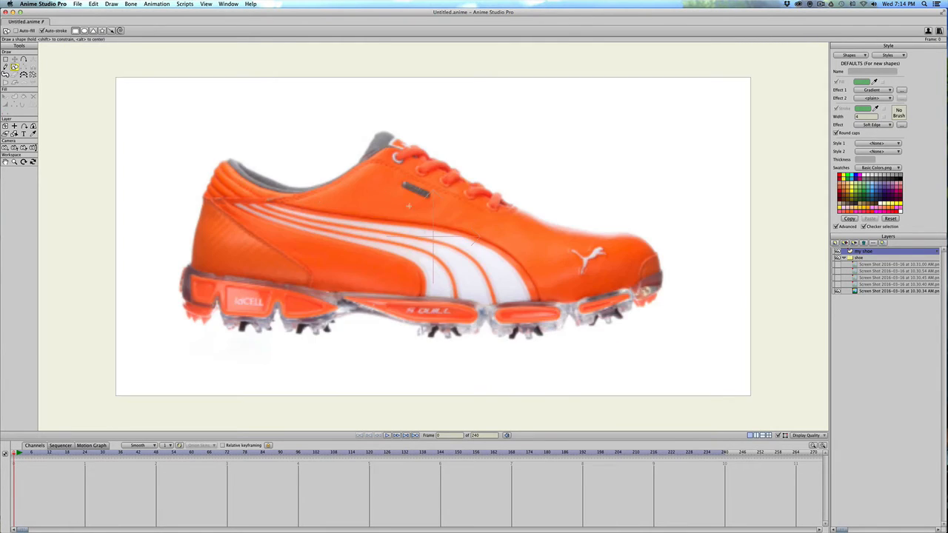
double_click(860, 117)
text(2)
drag(215, 154, 657, 321)
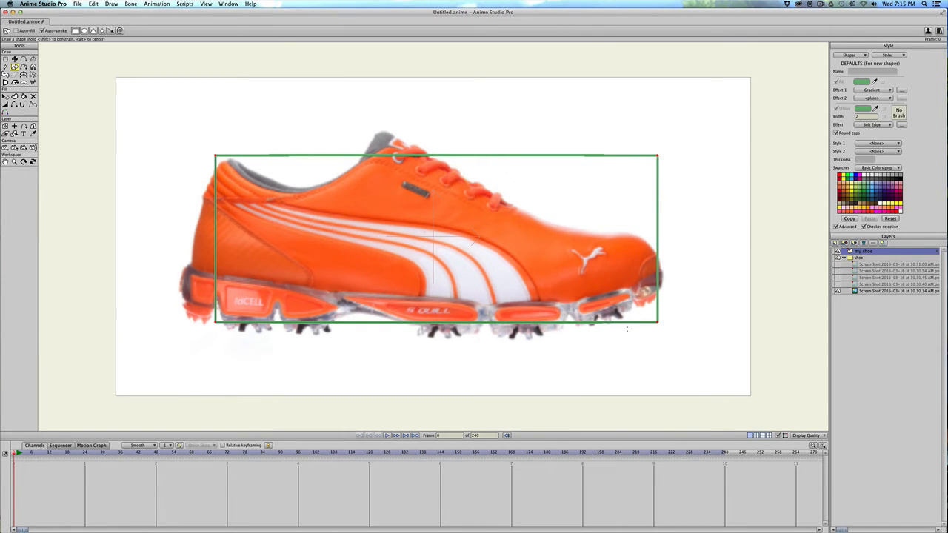
Move the rectangle's lower toe corner up to the sole's tip and add points along the bottom edge following the sole's segments.
key(t)
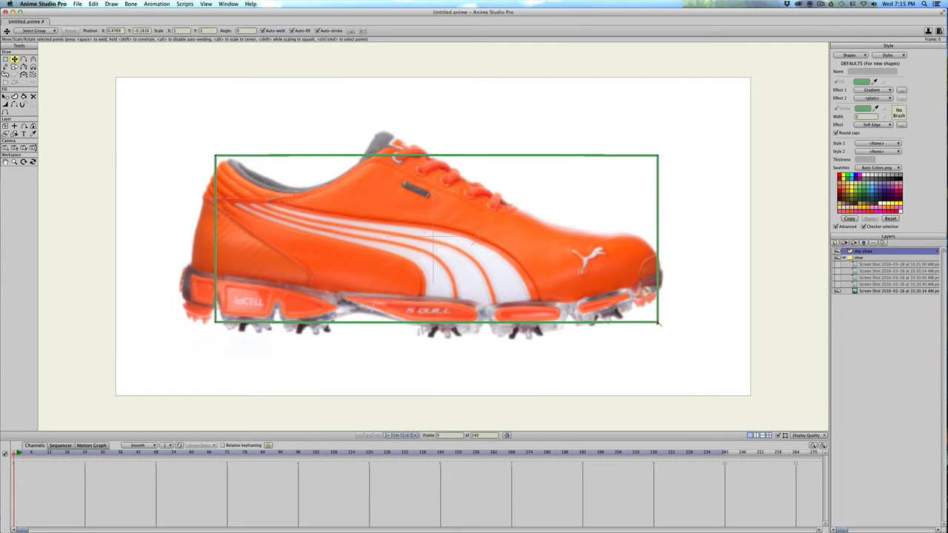
drag(657, 321, 658, 292)
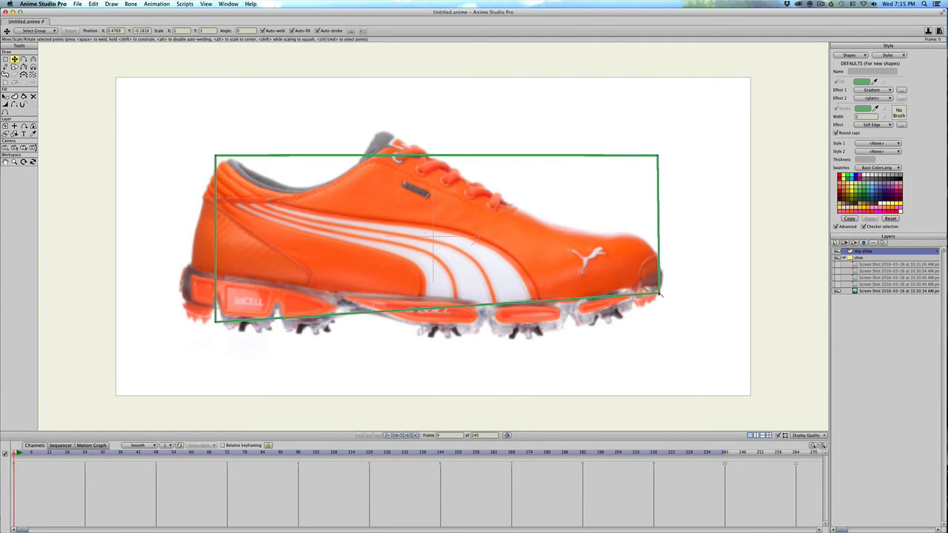
key(a)
drag(592, 297, 562, 331)
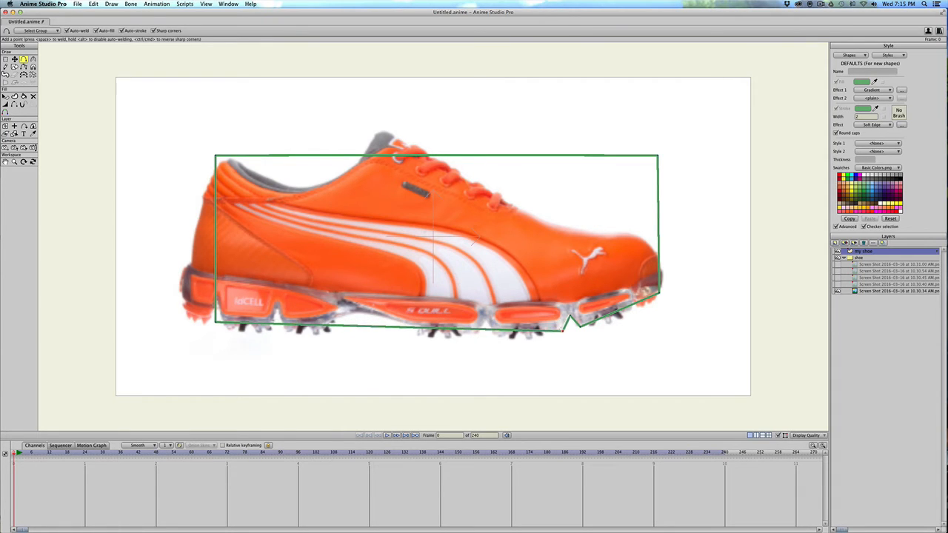
drag(489, 328, 270, 334)
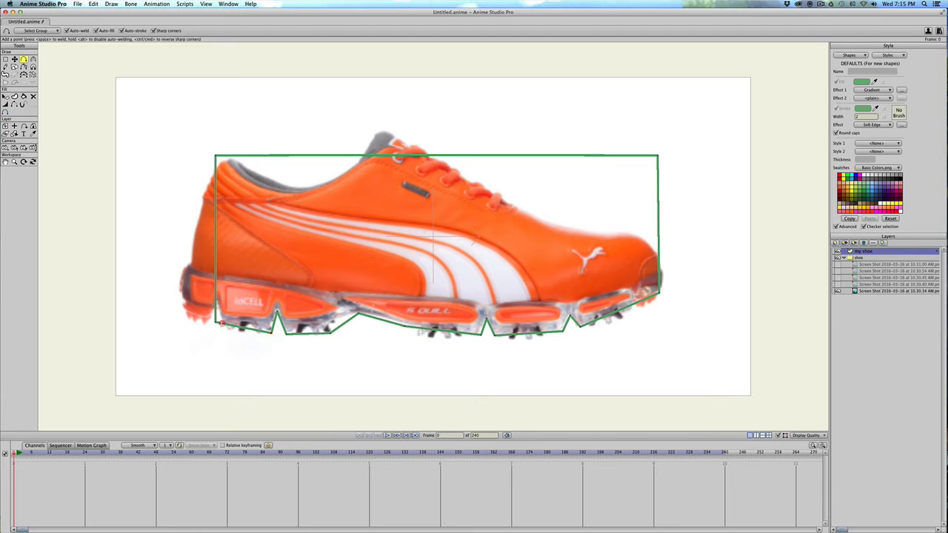
Move the outline's lower heel corner to the top of the sole and add points around the heel's sole segment.
key(t)
drag(215, 324, 189, 264)
key(a)
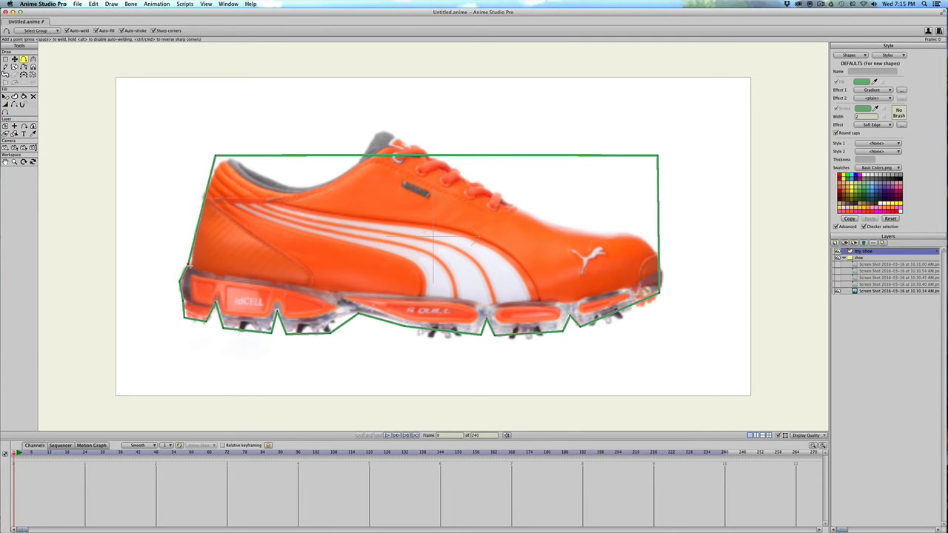
Move the outline's upper heel corner onto the shoe and add points up the heel, along the collar and over the tongue.
drag(200, 220, 195, 219)
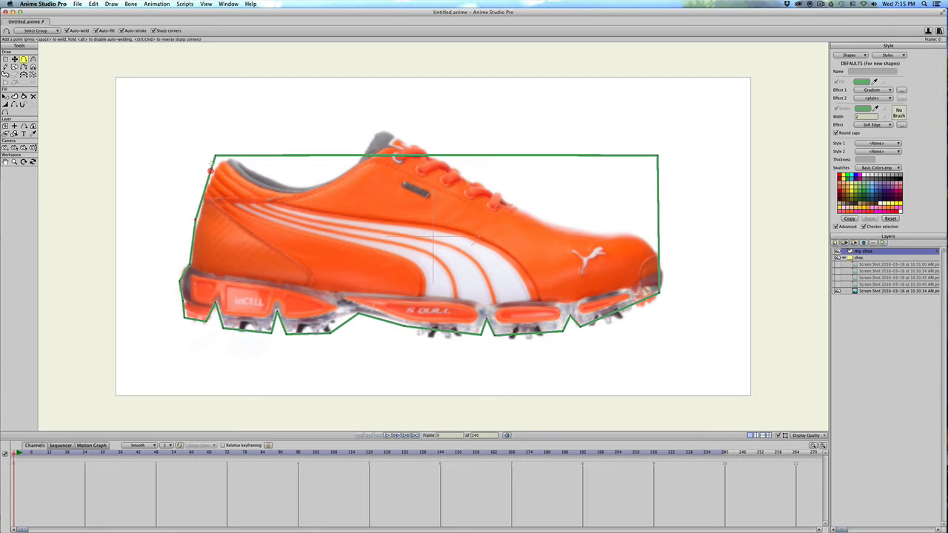
key(t)
mouse_move(215, 157)
mouse_down()
mouse_move(233, 160)
mouse_move(217, 164)
mouse_up()
key(a)
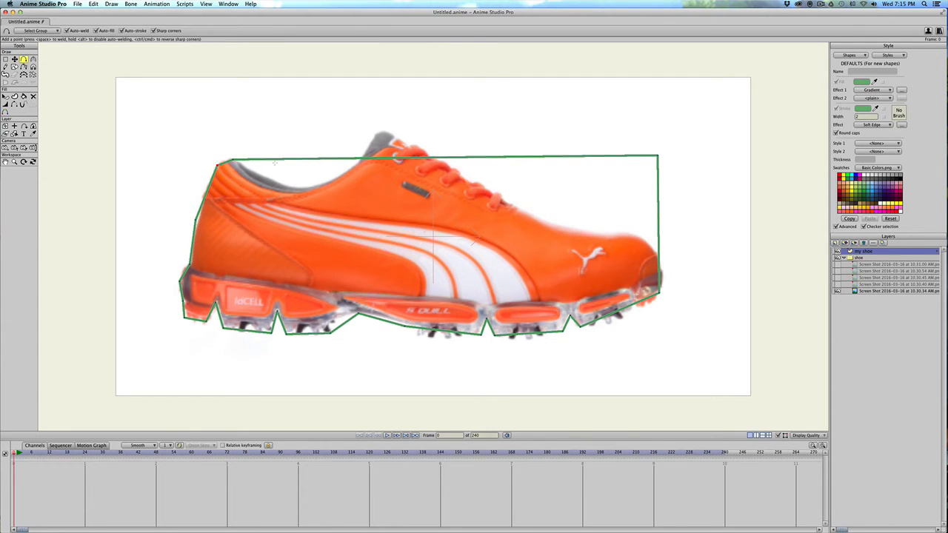
drag(274, 160, 407, 145)
click(398, 135)
Move the outline's upper toe corner down onto the instep and add points around the toe cap and along the laces.
key(t)
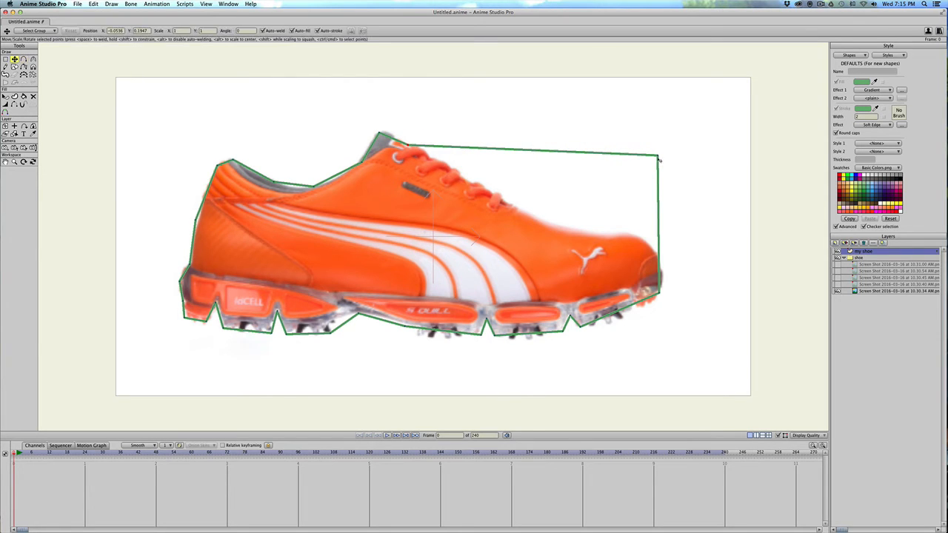
drag(659, 157, 546, 221)
key(a)
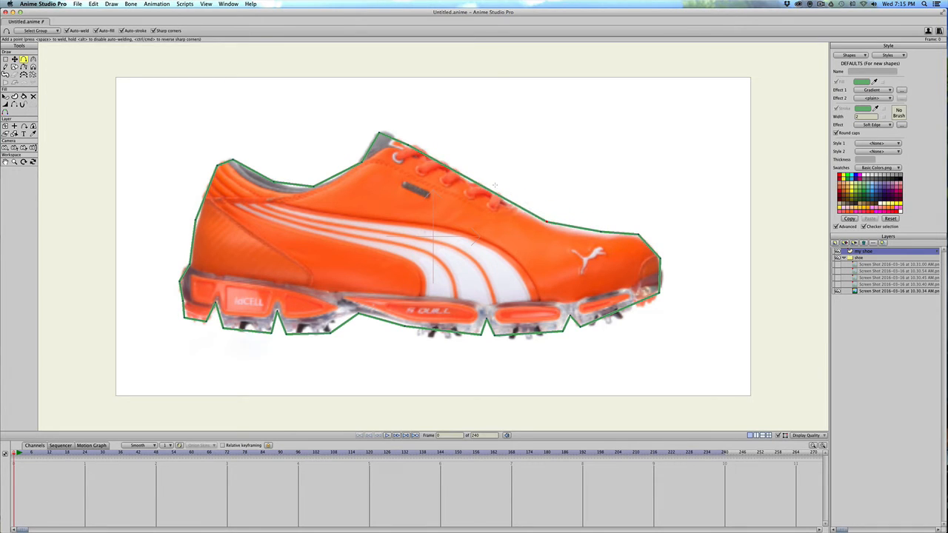
drag(481, 185, 476, 192)
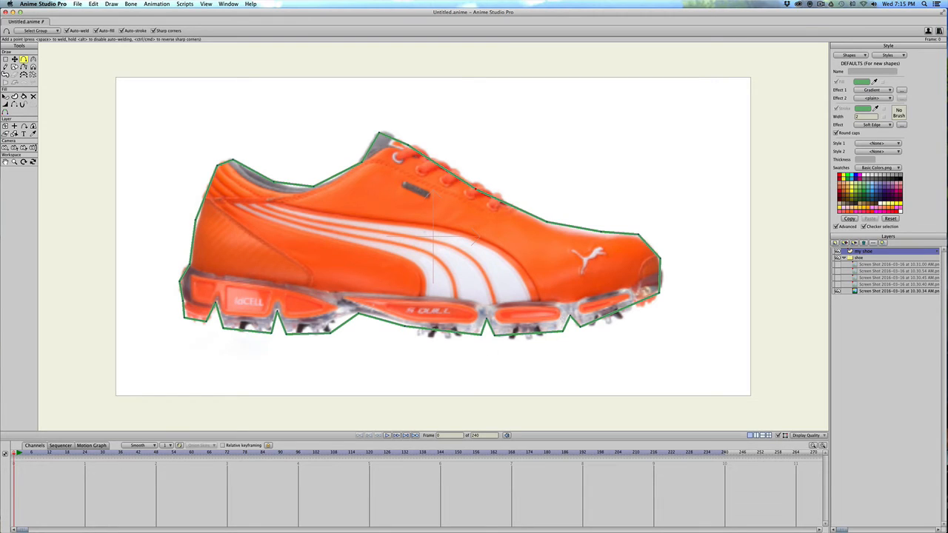
Adjust the curvature of the outline's points around the toe cap, laces, collar and top of the heel.
key(c)
drag(664, 257, 676, 261)
drag(635, 236, 787, 232)
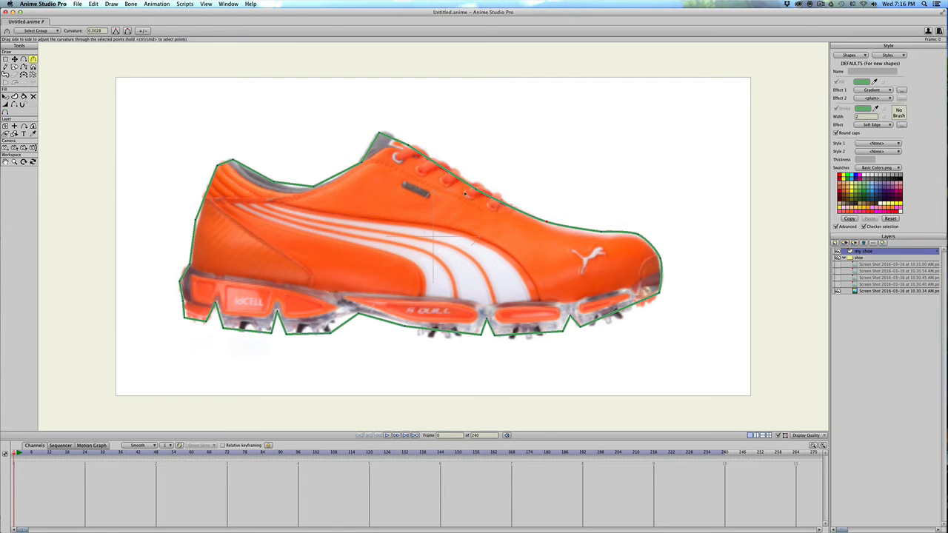
drag(440, 152, 701, 244)
drag(233, 159, 345, 162)
drag(217, 166, 271, 177)
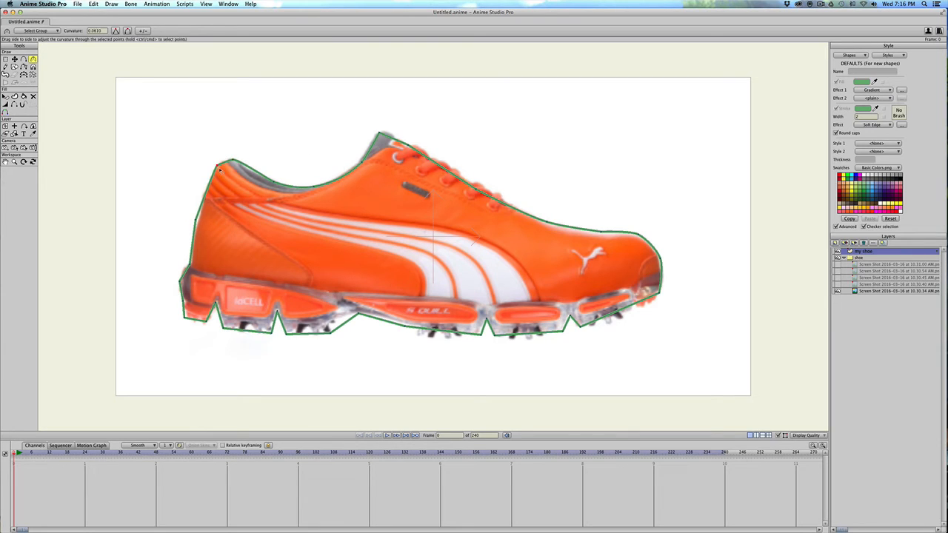
Curve the outline at the back of the heel and along the sole, shifting the arch point slightly toward the heel.
drag(196, 223, 285, 245)
drag(277, 311, 326, 318)
drag(217, 303, 296, 320)
key(t)
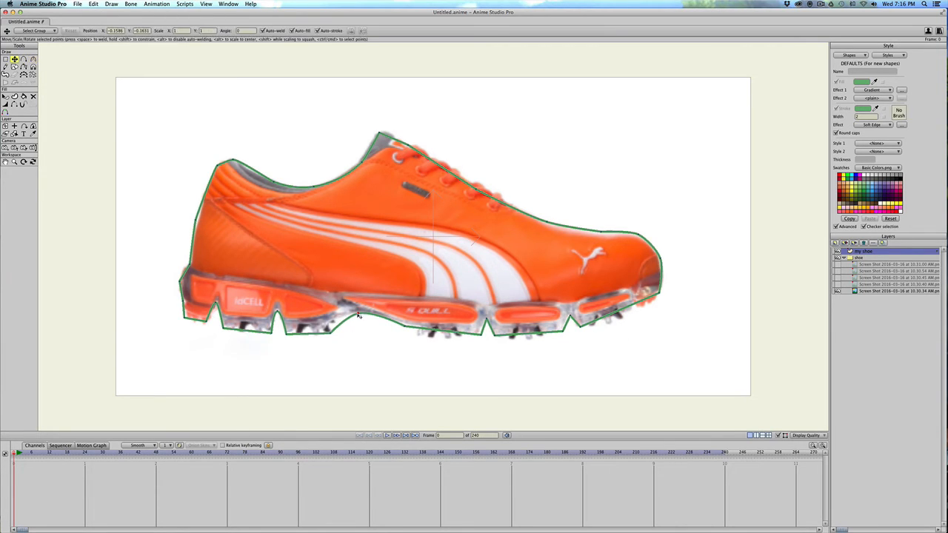
drag(357, 313, 348, 314)
key(c)
drag(519, 321, 368, 328)
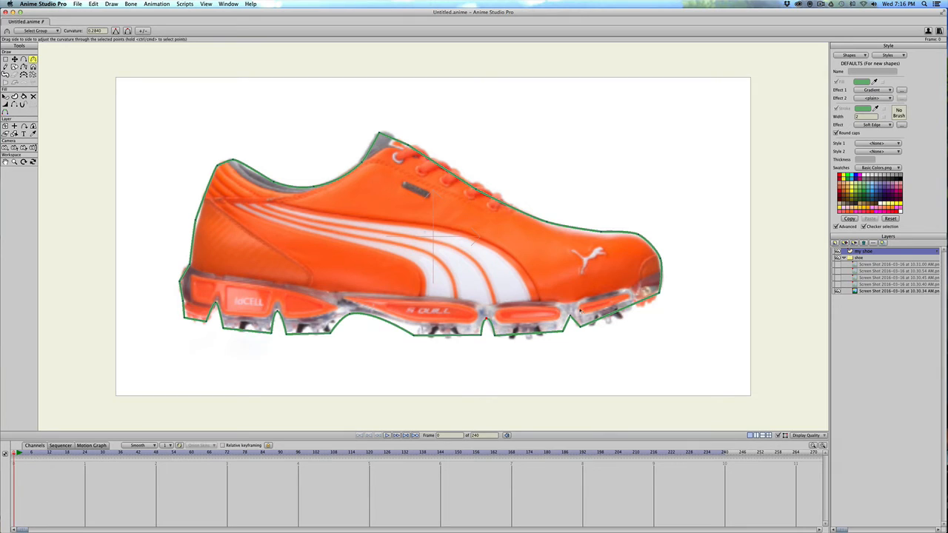
drag(570, 319, 920, 323)
key(a)
key(c)
Flatten the sole outline by moving the points in the four notches down to the bottom edge and adjusting their curvature.
scroll(396, 329, down, 4)
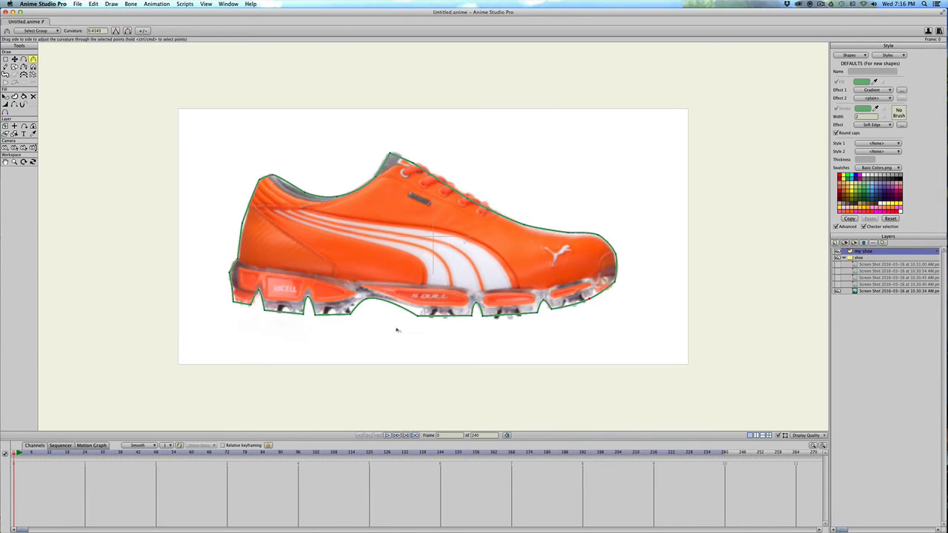
scroll(395, 332, up, 3)
scroll(396, 331, up, 2)
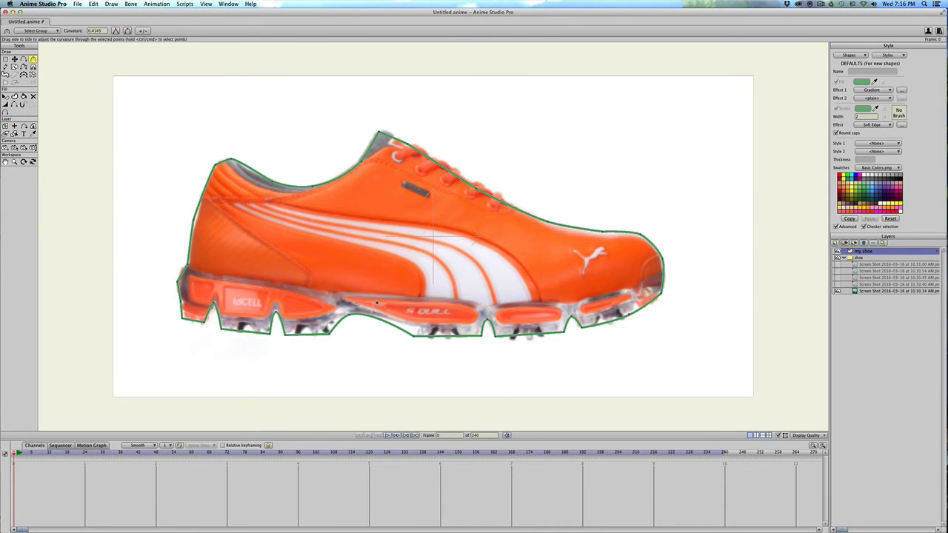
key(t)
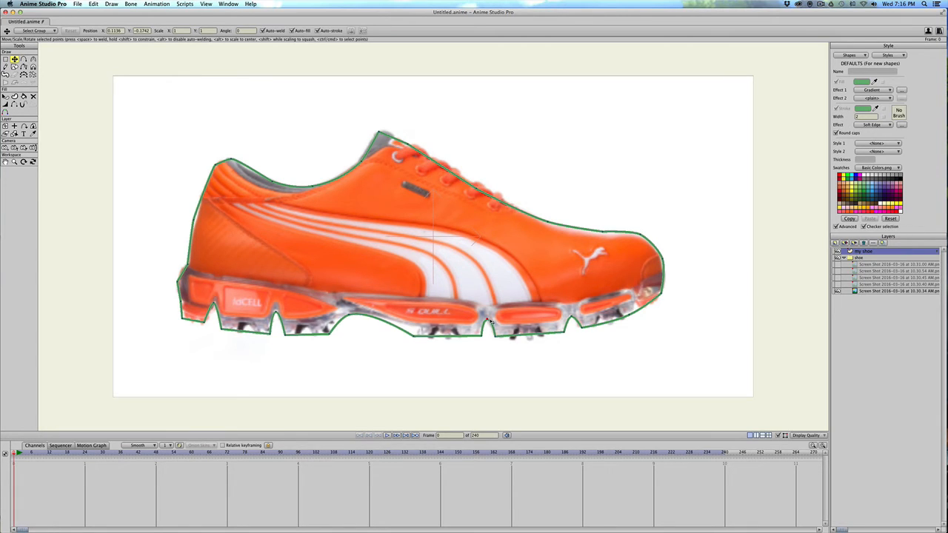
drag(491, 319, 520, 330)
drag(577, 321, 578, 327)
drag(275, 314, 276, 332)
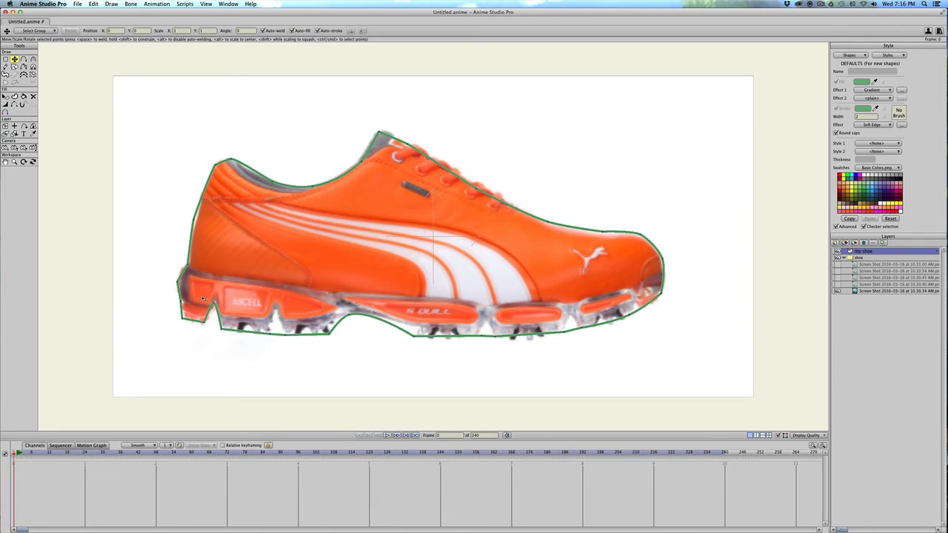
drag(213, 303, 275, 331)
key(c)
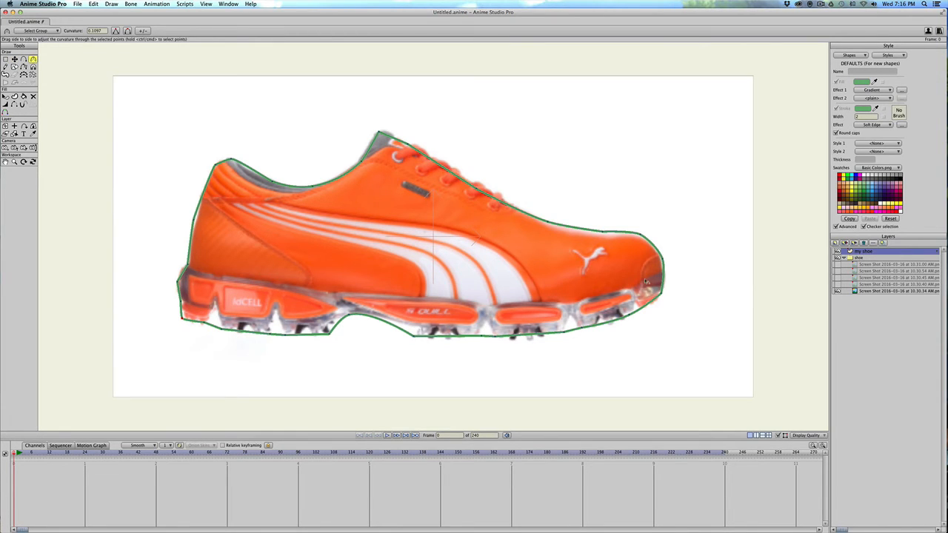
Add a bone layer named "shoe turn" and place the "my shoe" layer inside it.
scroll(345, 278, down, 5)
scroll(298, 257, up, 1)
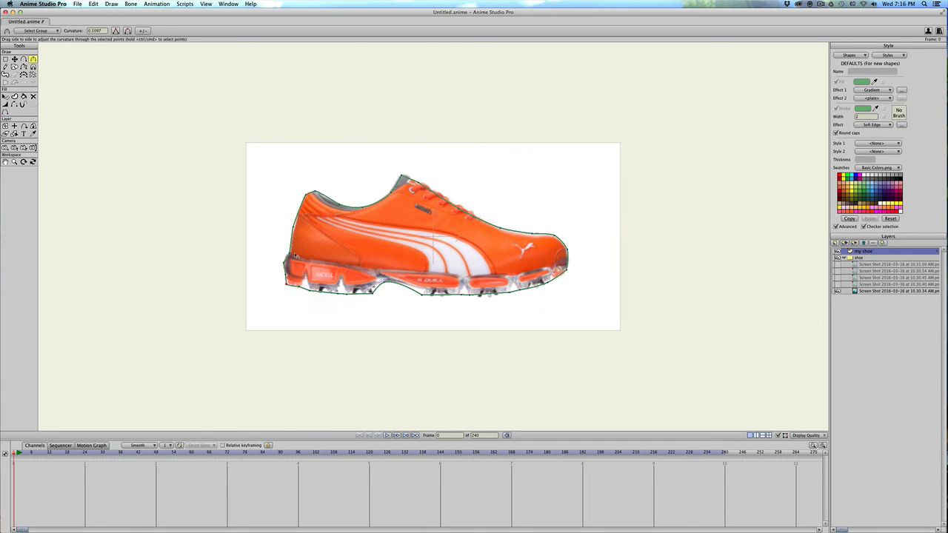
scroll(270, 249, down, 1)
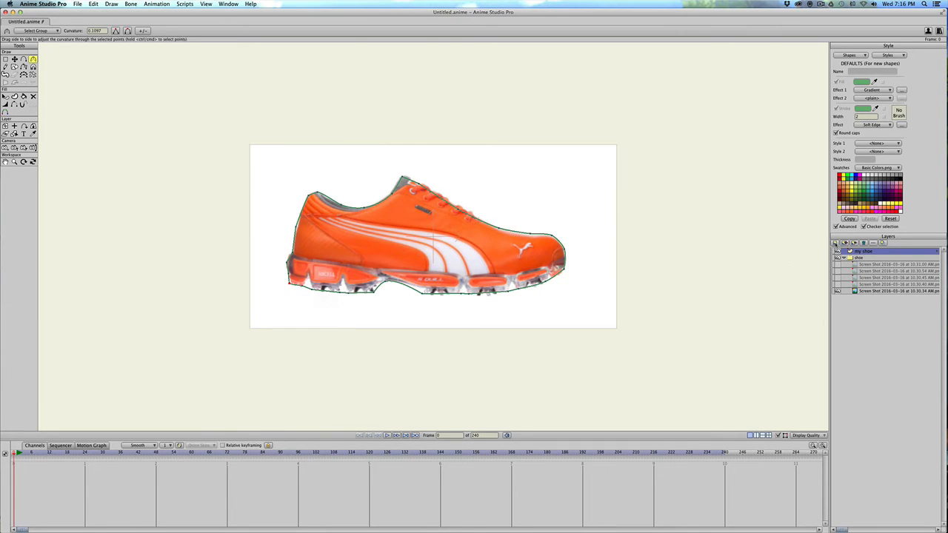
click(833, 243)
click(840, 273)
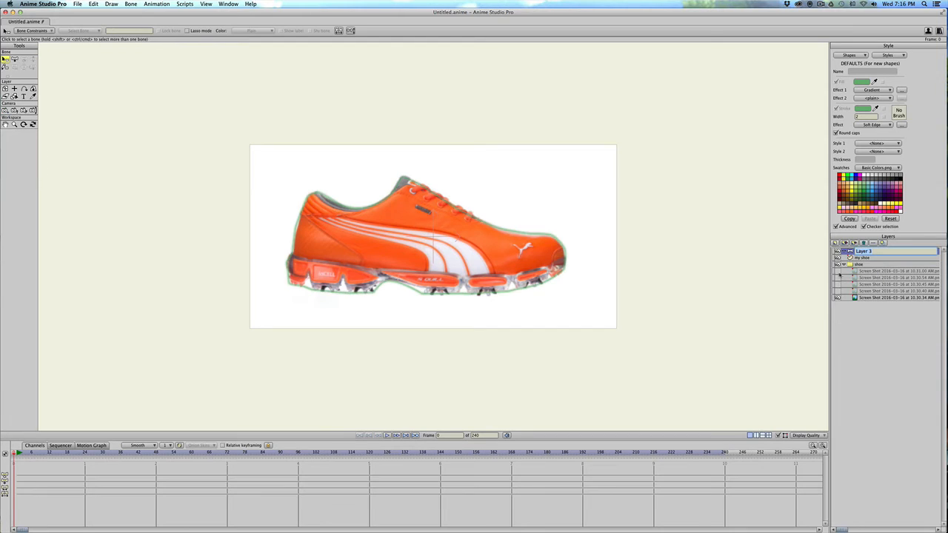
text(shoe turn)
key(Return)
click(861, 258)
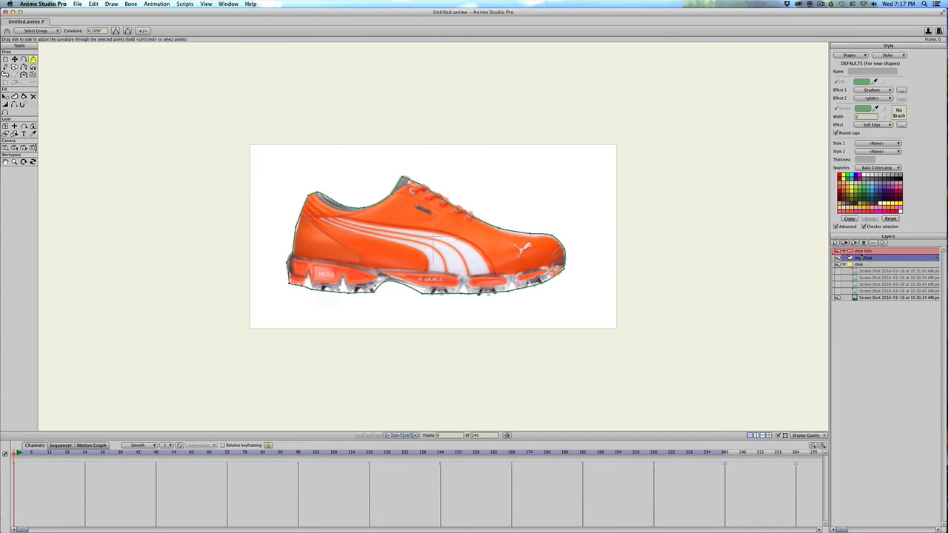
drag(862, 258, 862, 257)
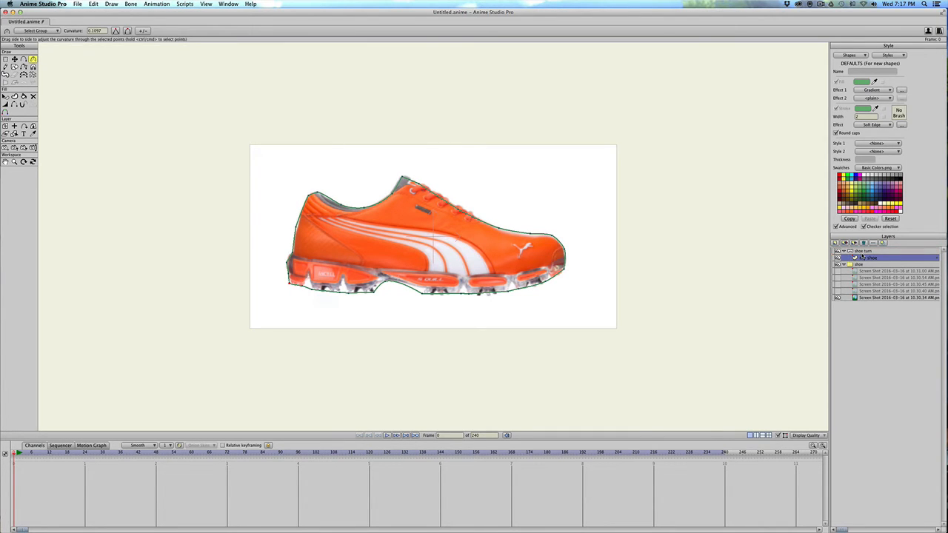
On the "shoe turn" layer, draw a vertical bone beside the heel outside the canvas and name it "shoe turn".
click(862, 252)
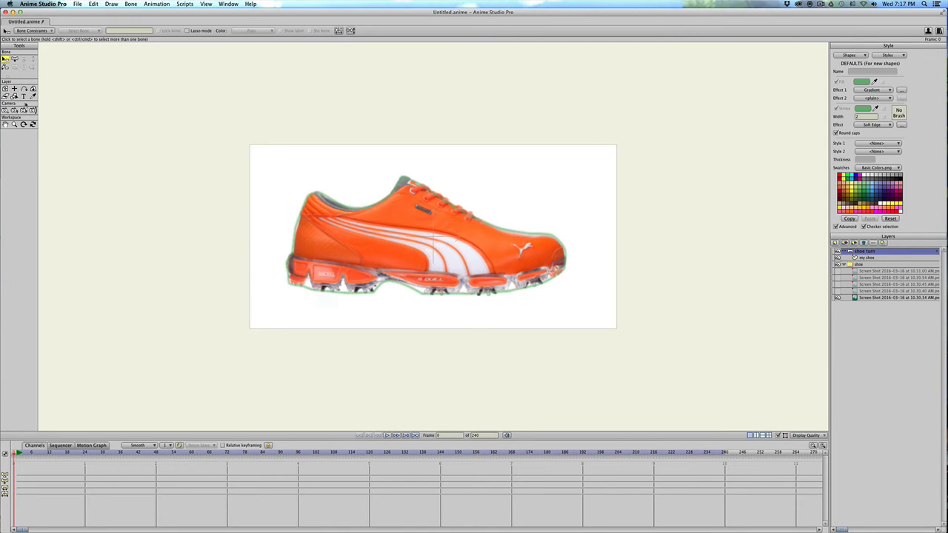
click(15, 58)
drag(211, 218, 211, 115)
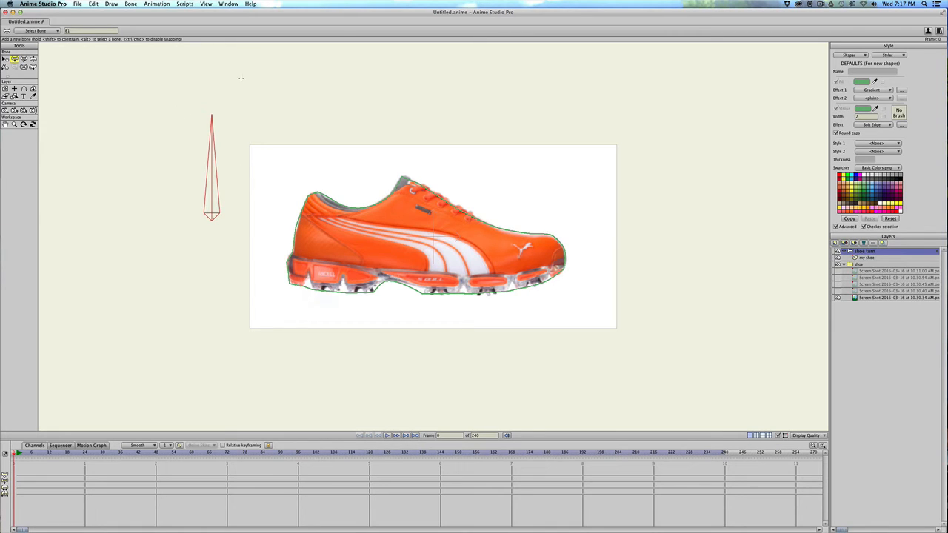
click(89, 31)
text(bo)
text(shoe turn)
key(Return)
Show the bone's label, color it blue and set its strength to 0.
key(b)
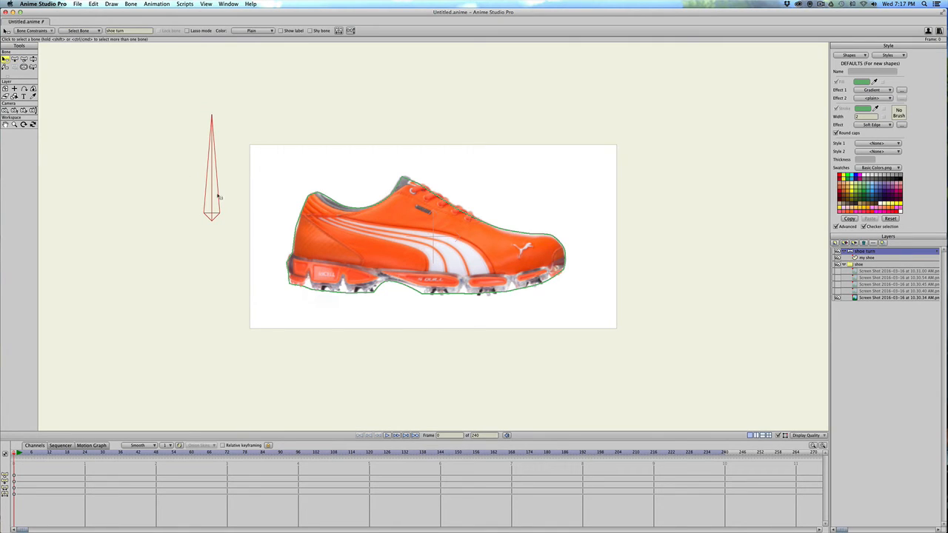
key(Return)
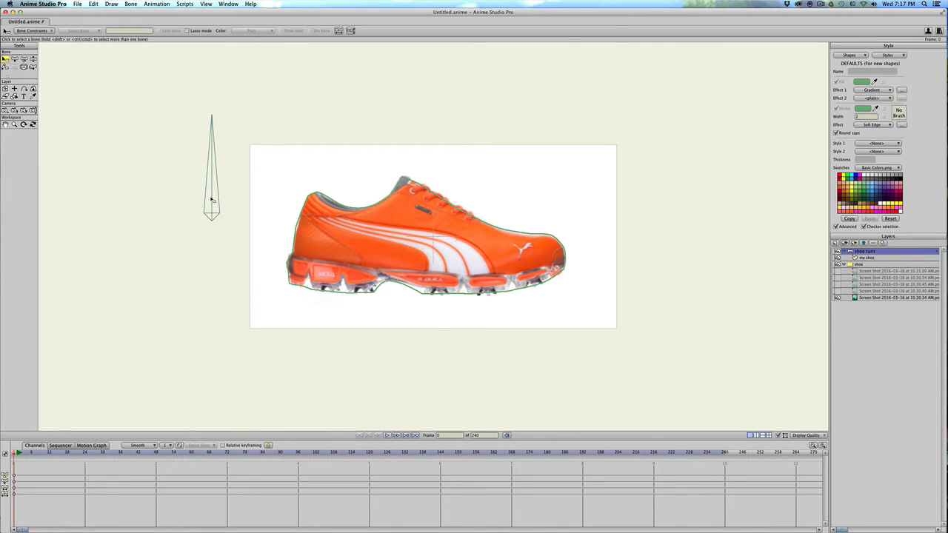
click(211, 198)
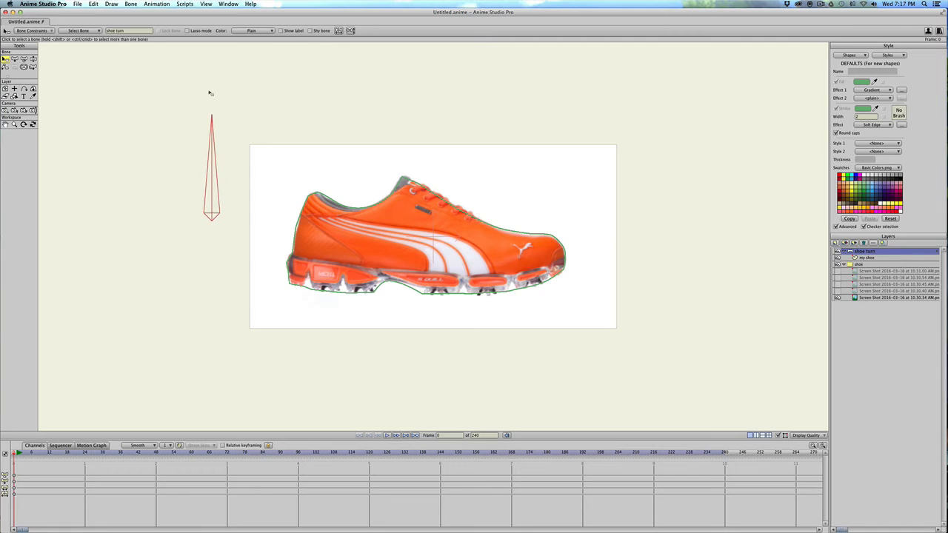
click(282, 31)
click(252, 31)
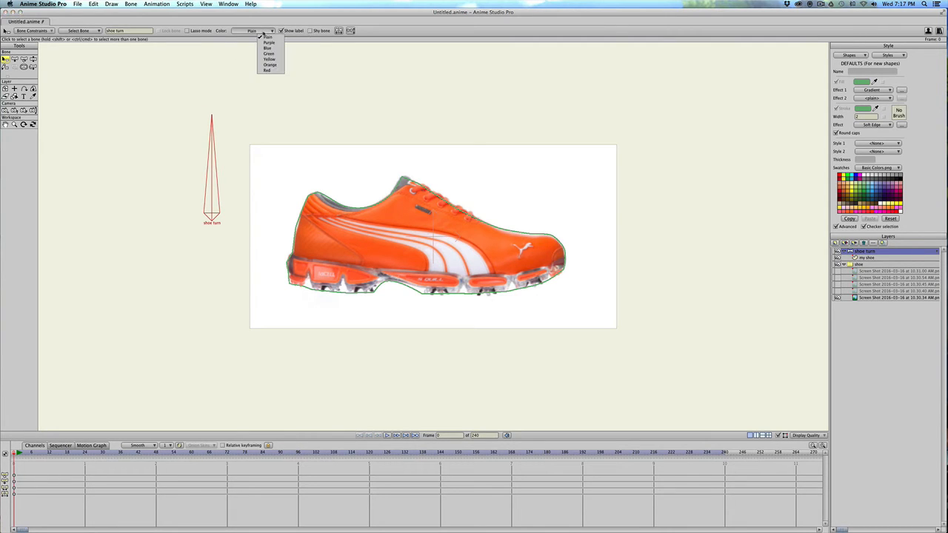
click(268, 48)
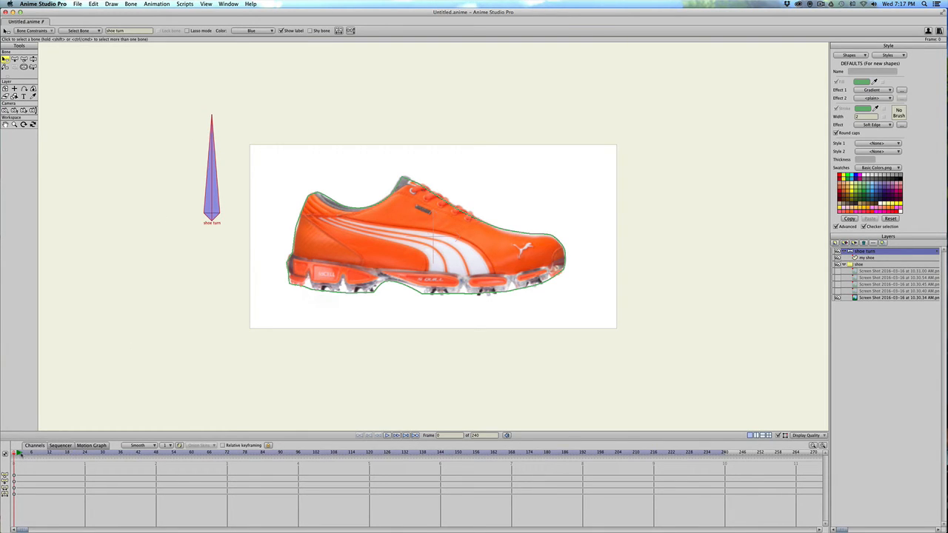
key(s)
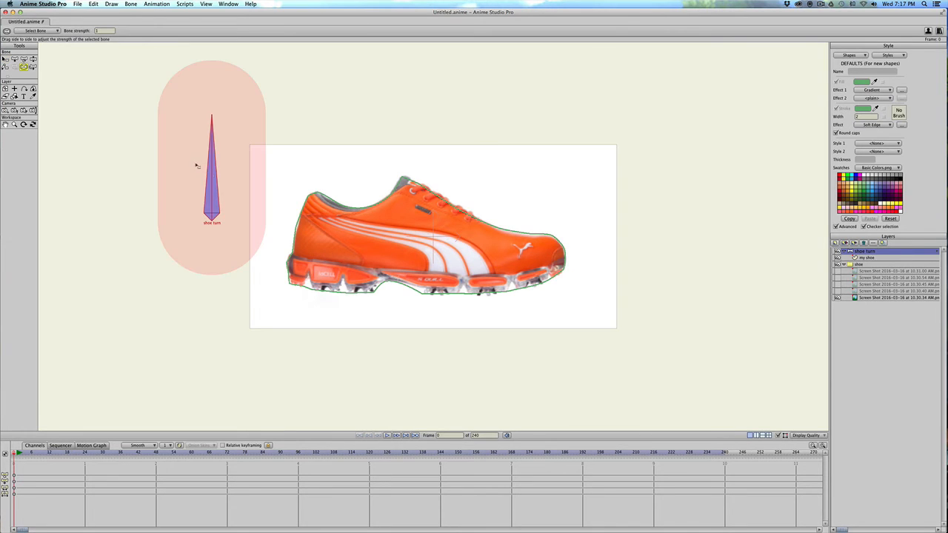
drag(229, 196, 10, 191)
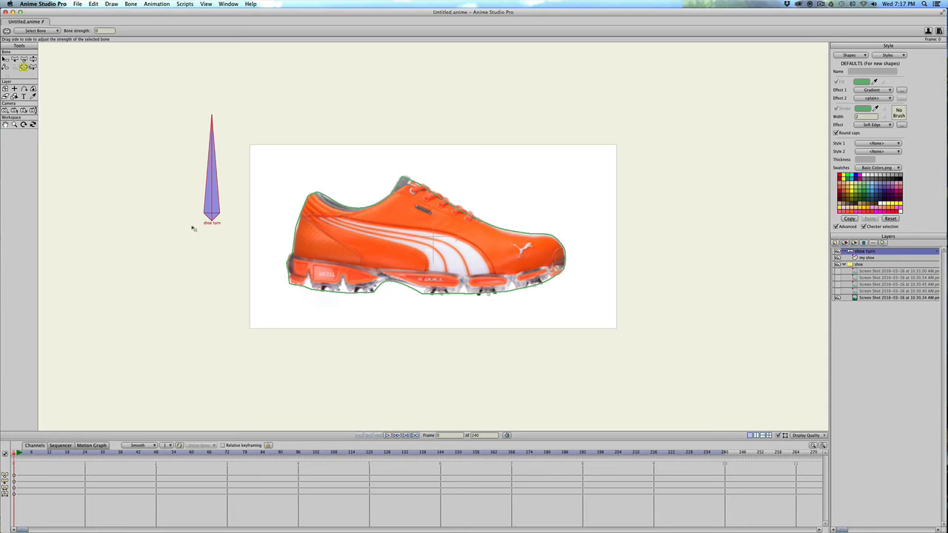
Rotate the bone to an angle of 0 and move it above the canvas to about X -0.25, Y 0.44.
key(t)
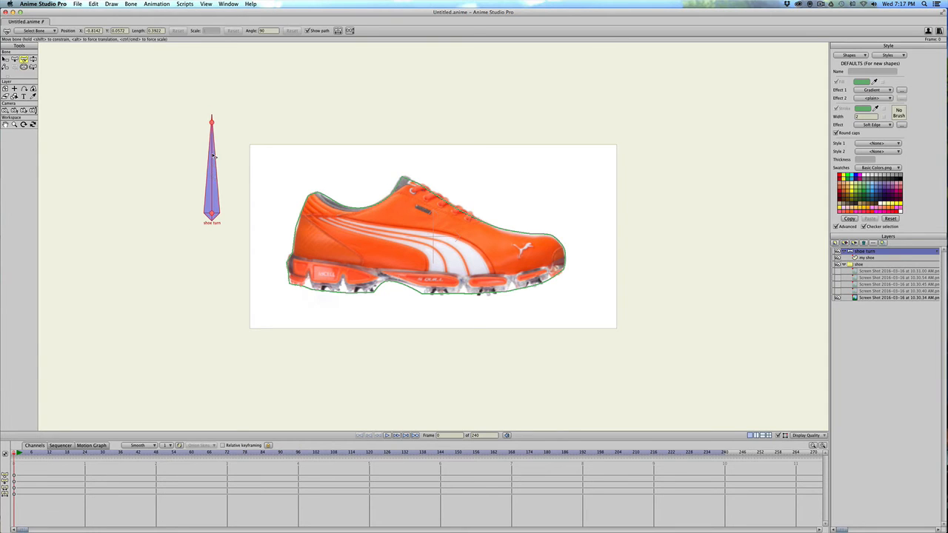
drag(214, 155, 271, 214)
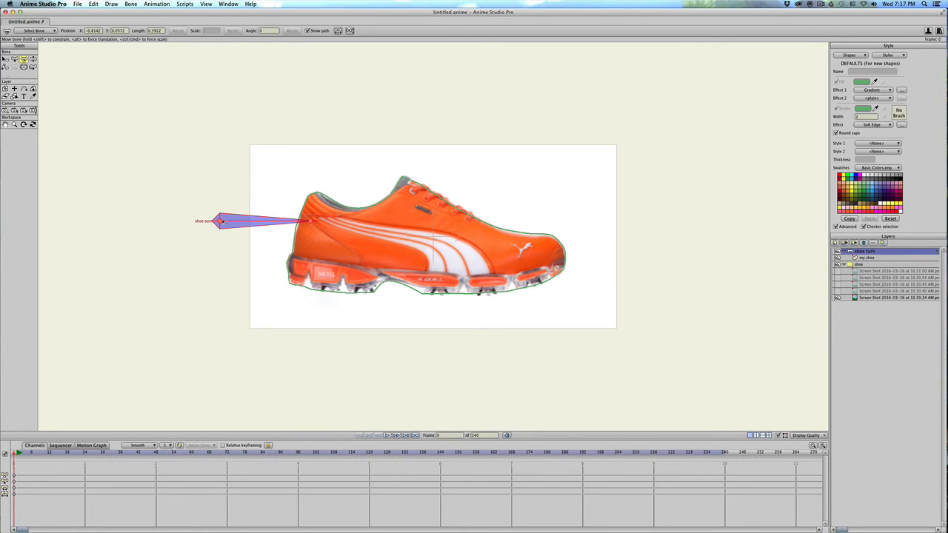
drag(220, 221, 374, 117)
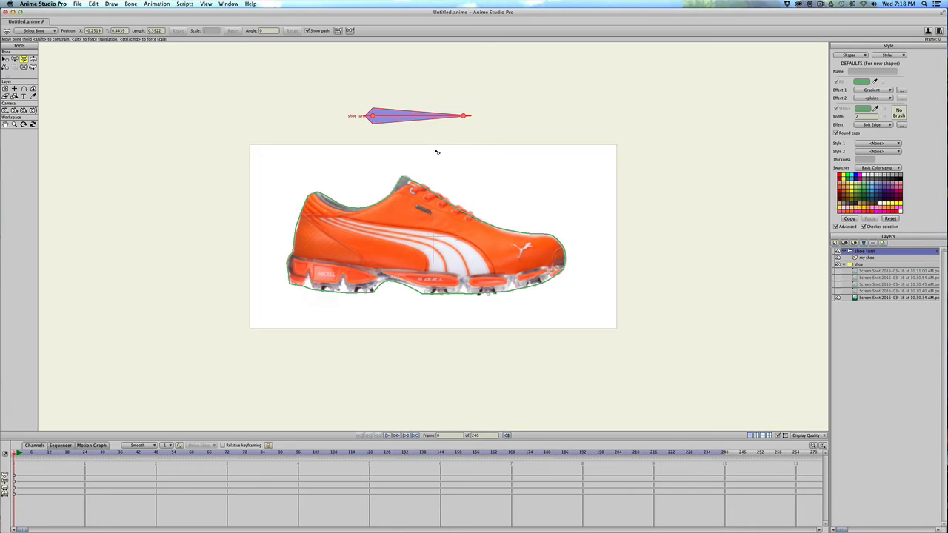
Create a smart bone action named "shoe turn" for the bone.
click(208, 3)
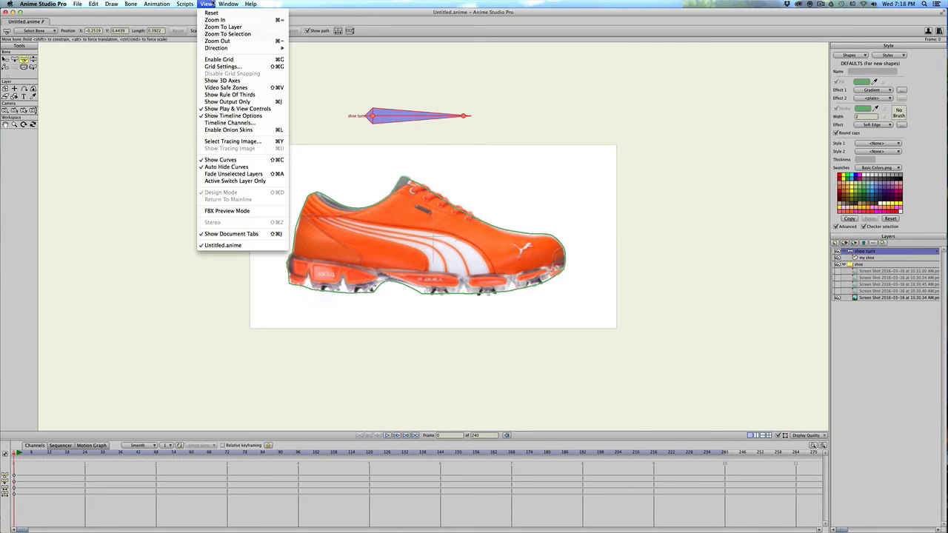
mouse_move(220, 4)
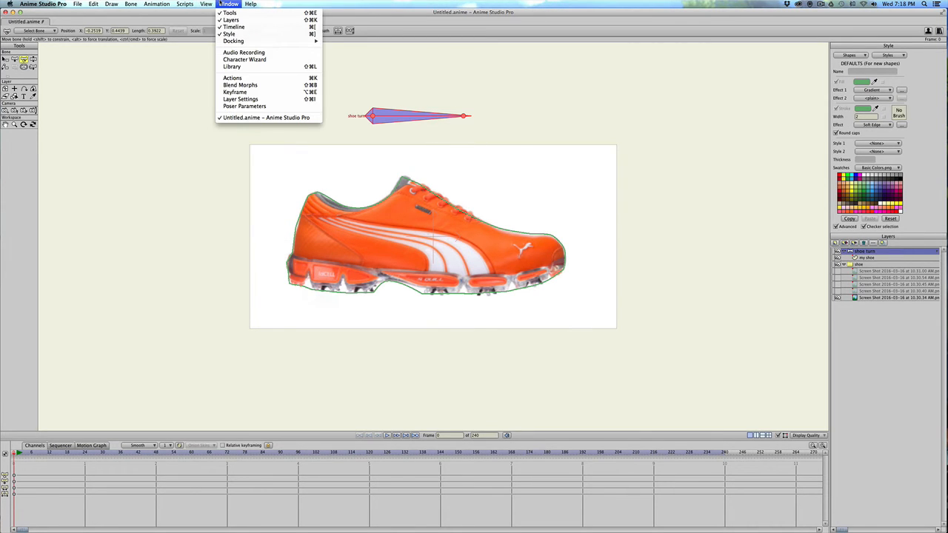
mouse_move(185, 5)
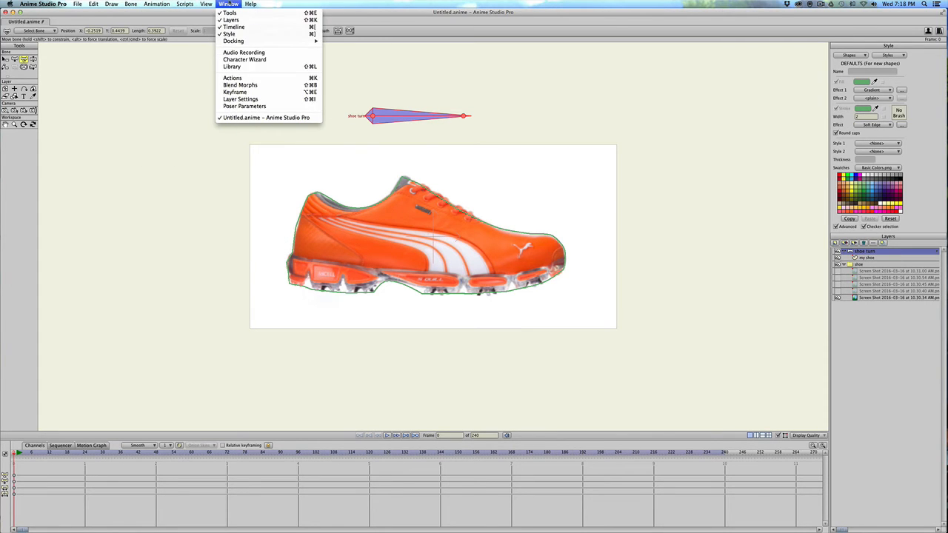
click(245, 78)
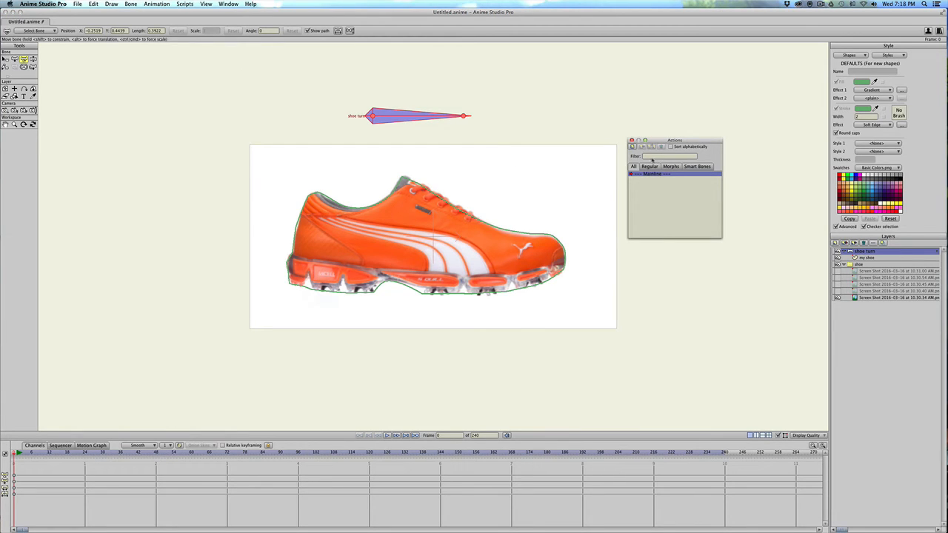
click(699, 167)
click(631, 146)
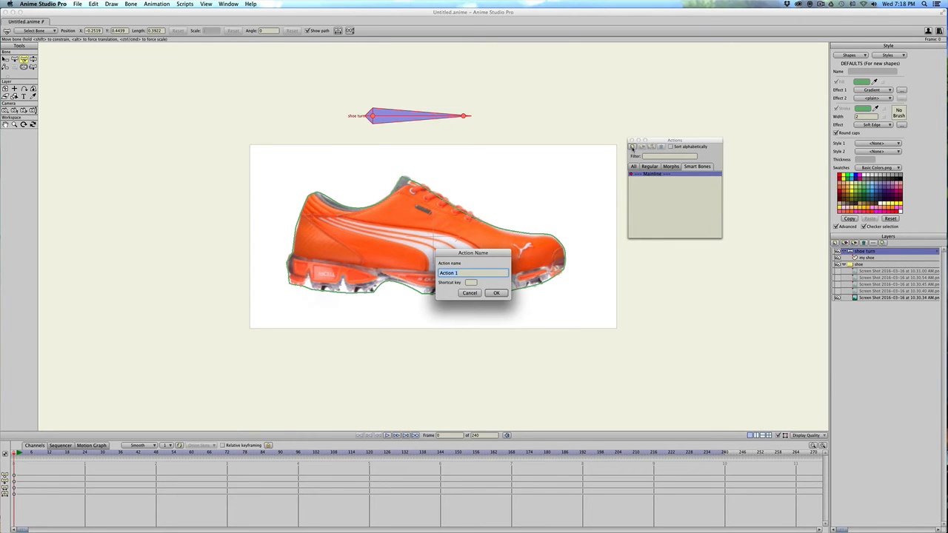
text(sh)
text(oe turn)
key(Return)
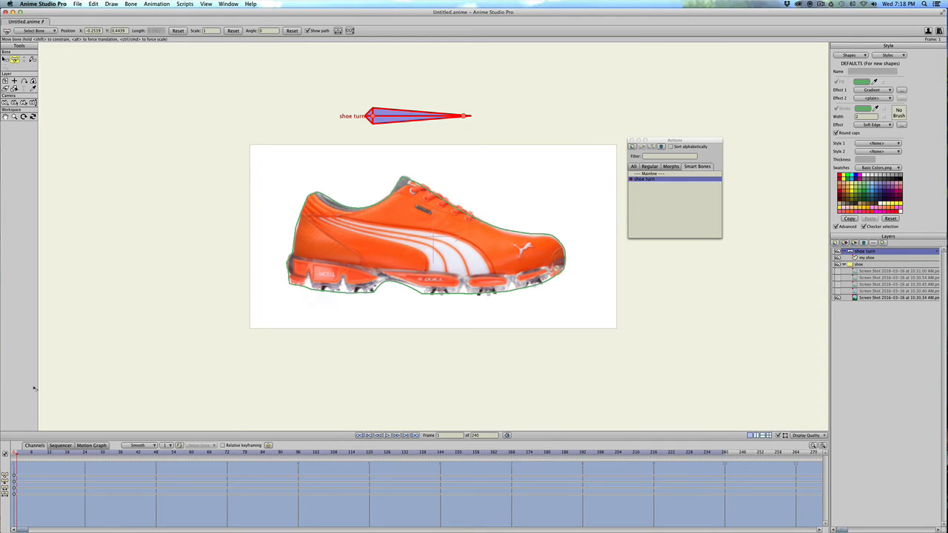
At frame 12 of the smart bone action, rotate the "shoe turn" bone to an angle of -45.
click(50, 453)
drag(449, 118, 442, 152)
key(super+z)
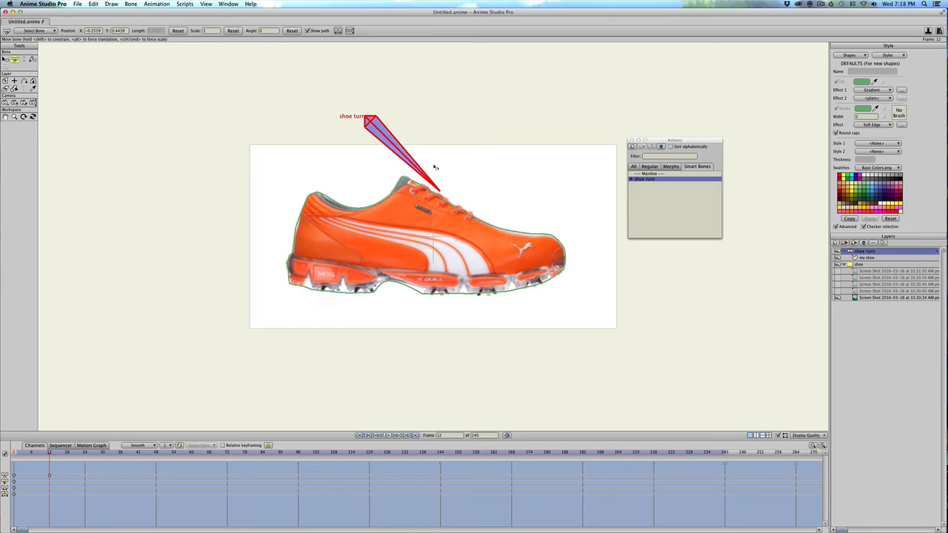
drag(434, 167, 434, 167)
Show the 10.30.40 AM reference image, hide the 10.30.34 AM one, and make "my shoe" the active layer.
click(837, 291)
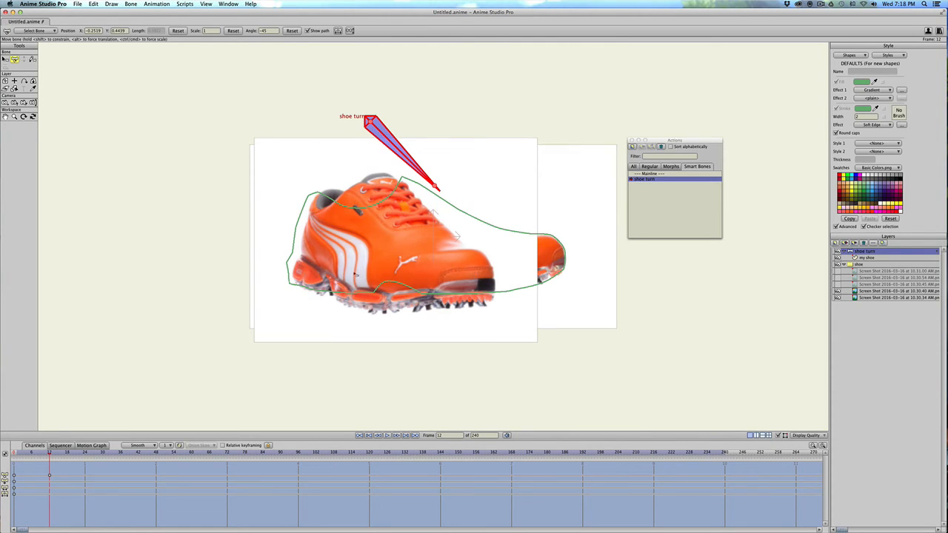
click(837, 297)
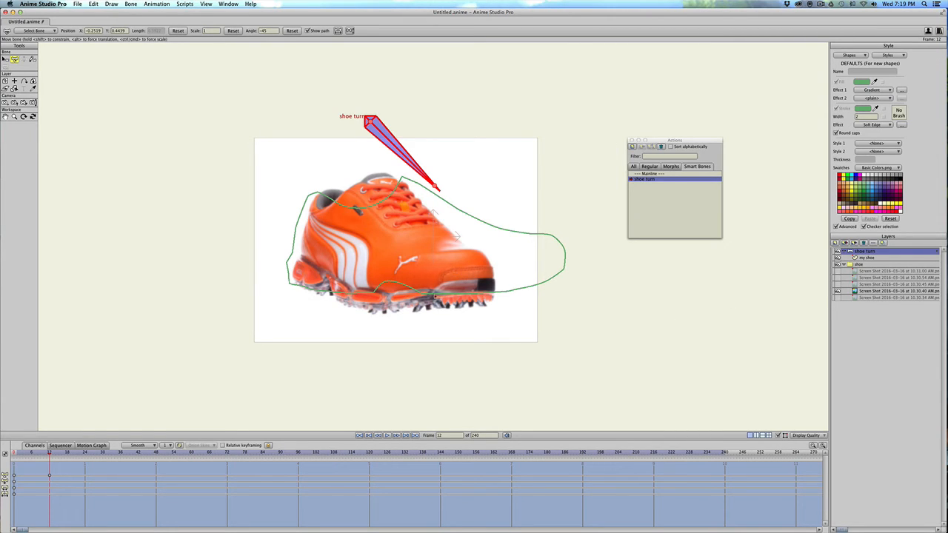
click(862, 257)
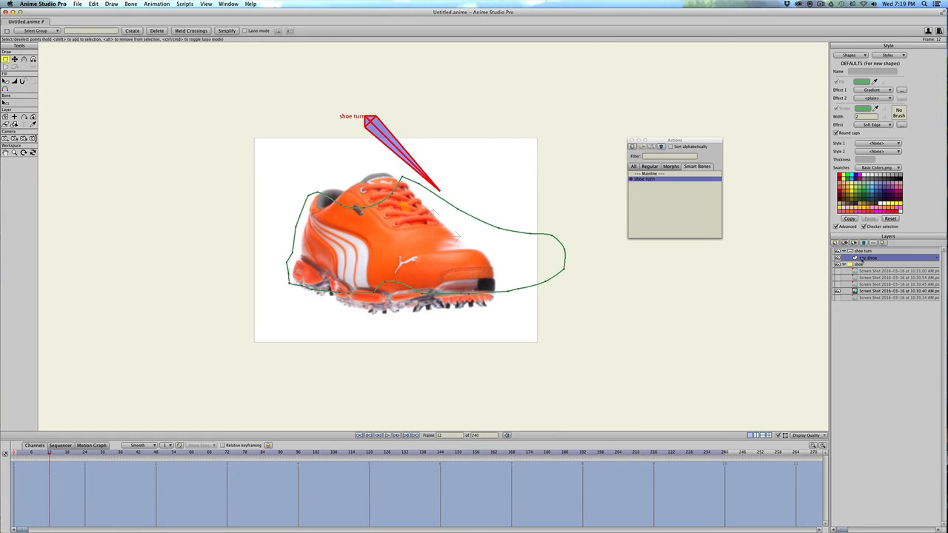
scroll(426, 292, up, 5)
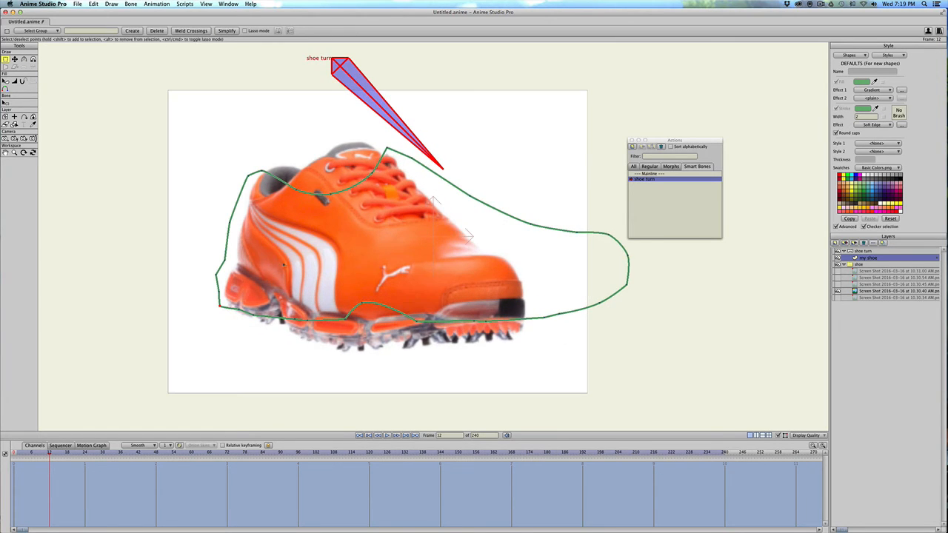
At frame 12, move the outline's heel and rear sole points onto the three-quarter reference shoe.
key(t)
drag(261, 171, 261, 175)
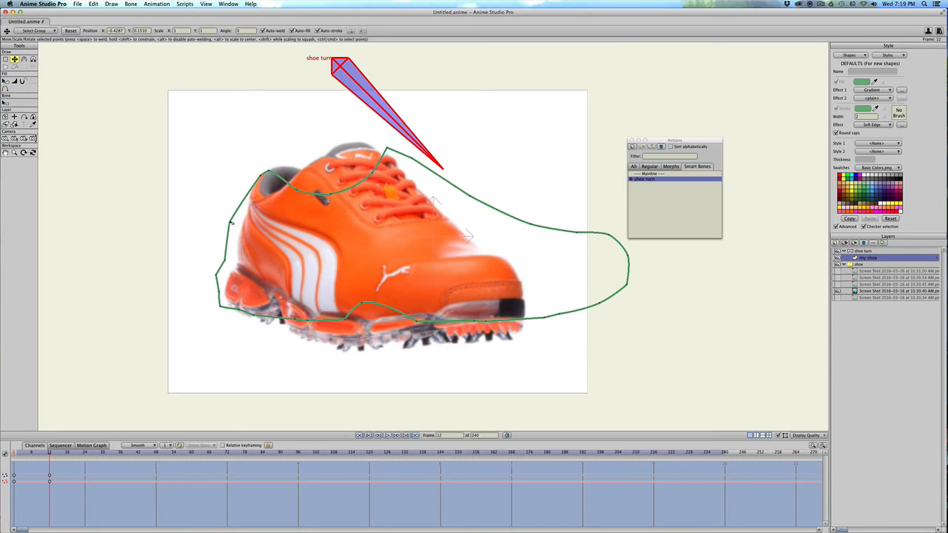
drag(231, 225, 337, 346)
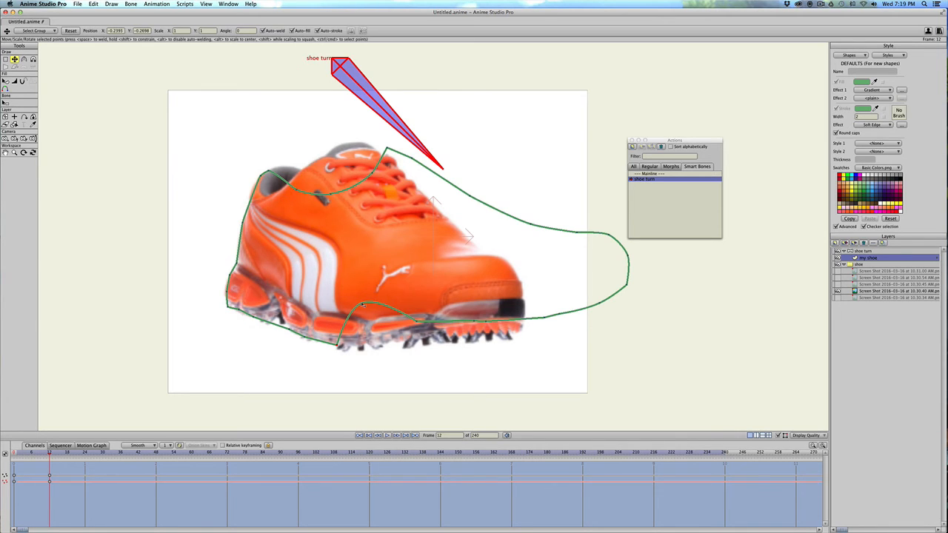
drag(360, 309, 358, 345)
drag(419, 324, 382, 345)
Fit the outline's collar, tongue and lace-area points to the upper edge of the three-quarter reference shoe.
drag(301, 194, 314, 158)
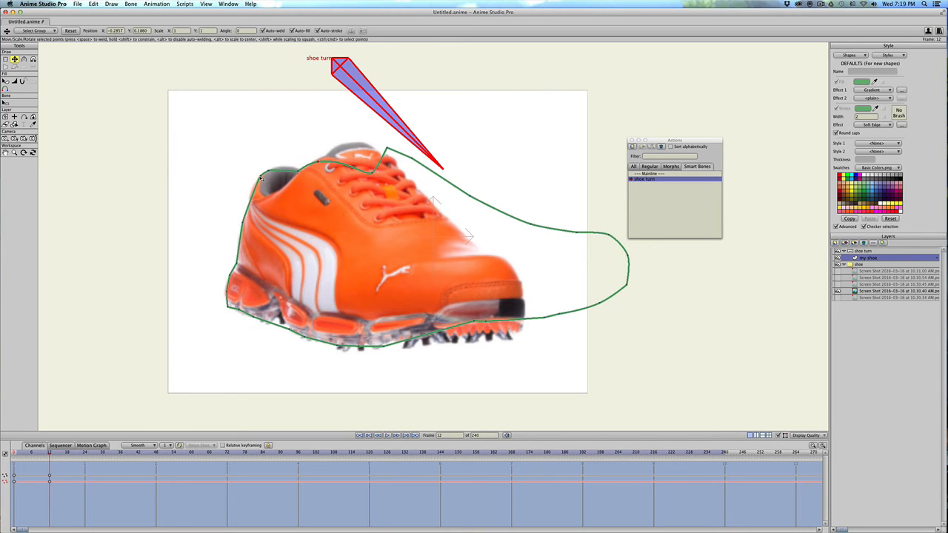
drag(372, 174, 384, 158)
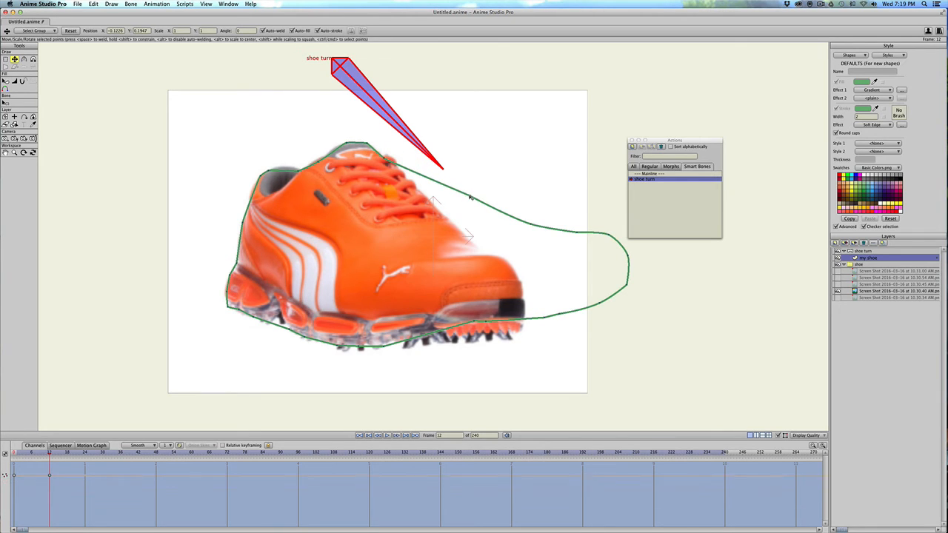
drag(470, 197, 434, 202)
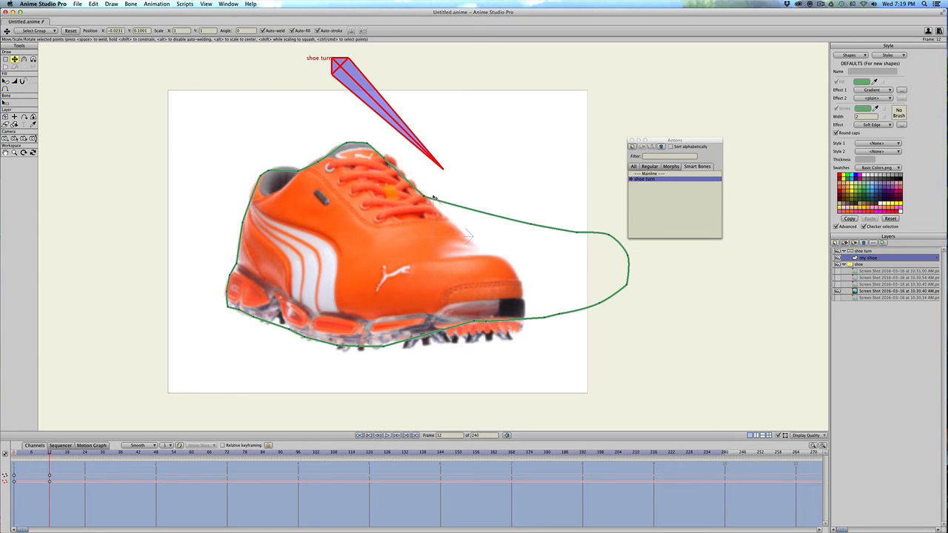
drag(529, 222, 502, 258)
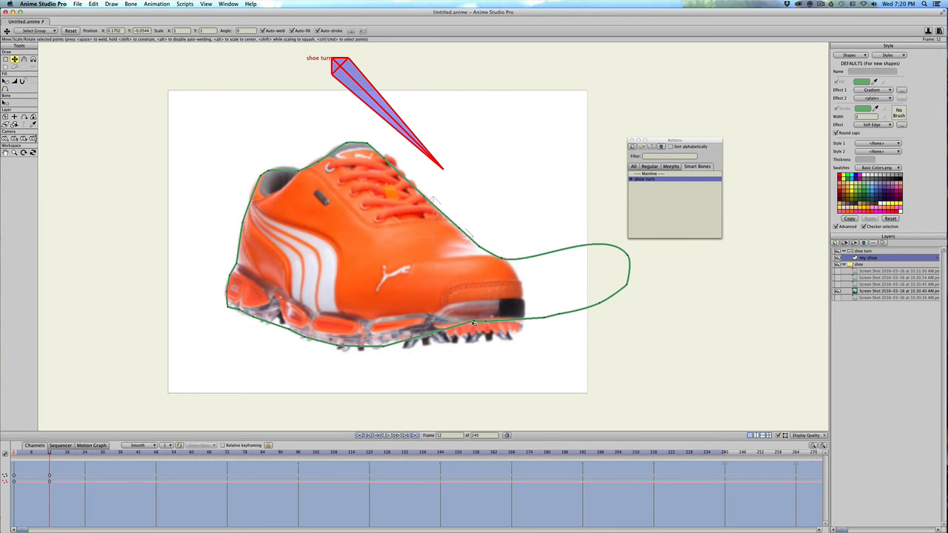
Pull the outline's toe and front sole points in to the toe cap of the three-quarter reference shoe.
drag(474, 324, 486, 341)
drag(544, 319, 524, 299)
drag(627, 284, 522, 283)
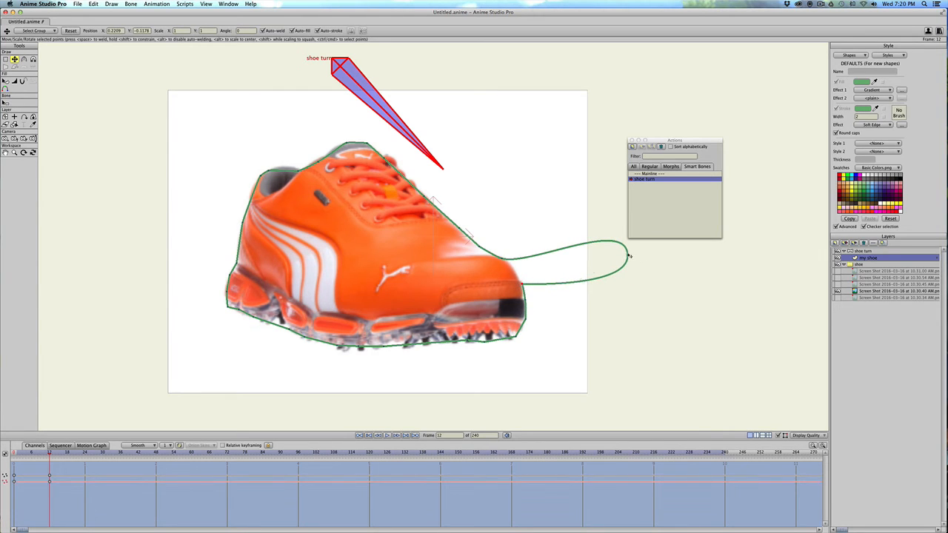
drag(626, 255, 516, 272)
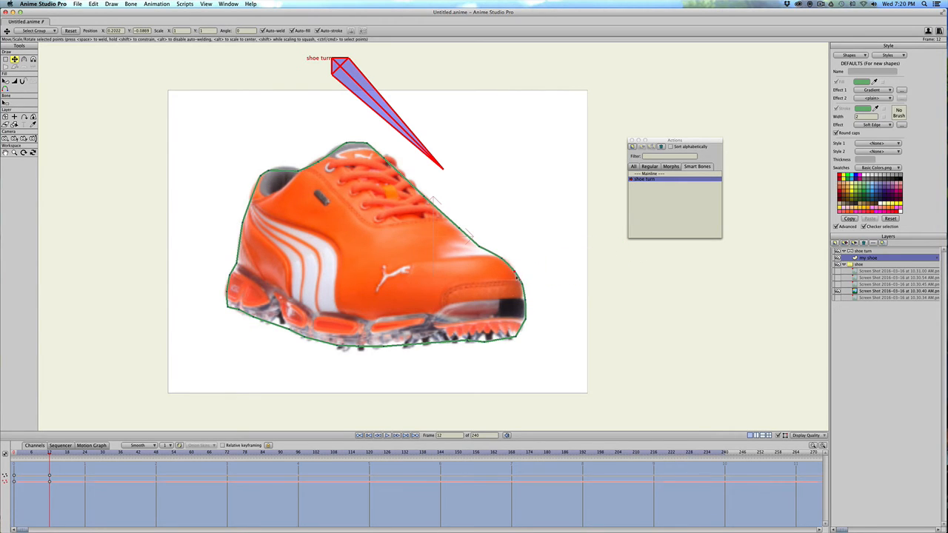
drag(516, 338, 516, 340)
Refine the position and curvature of the outline points along the toe and front sole at frame 12.
key(c)
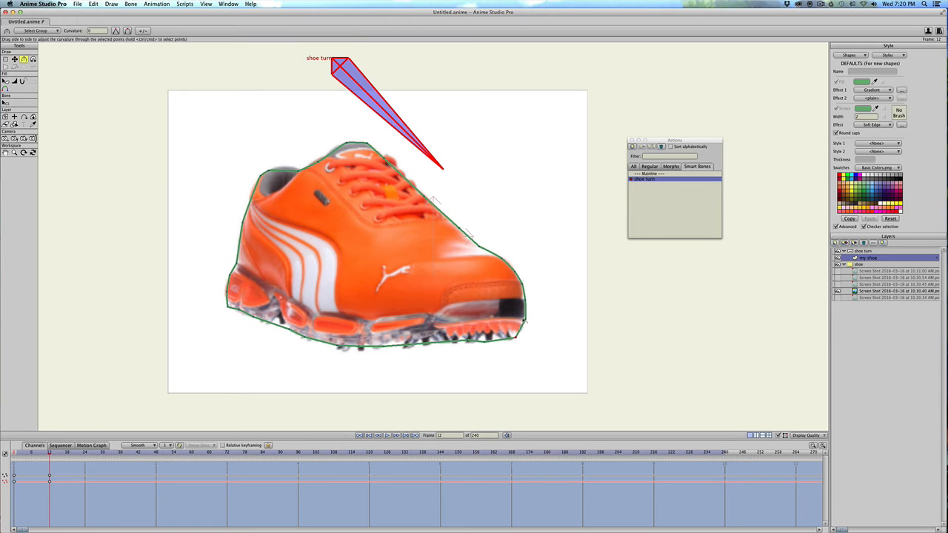
key(t)
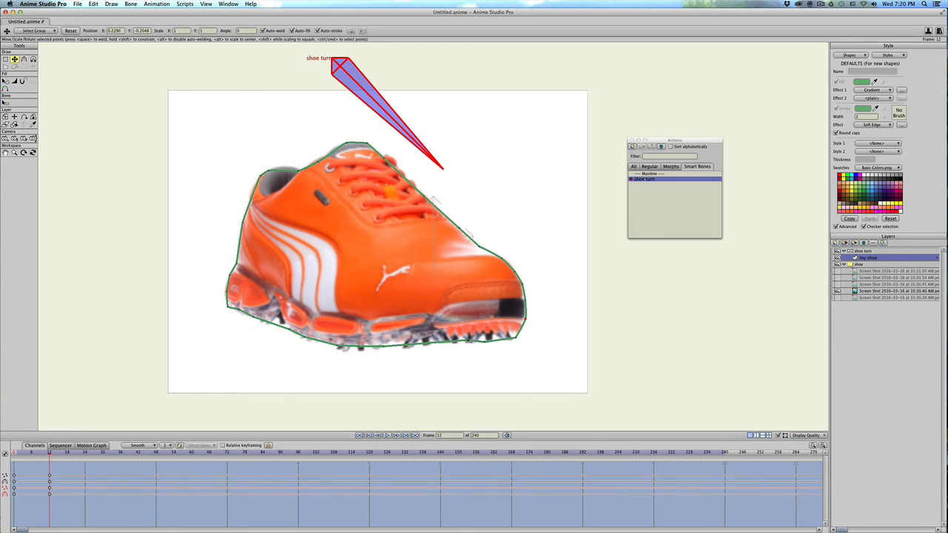
drag(469, 340, 487, 343)
key(c)
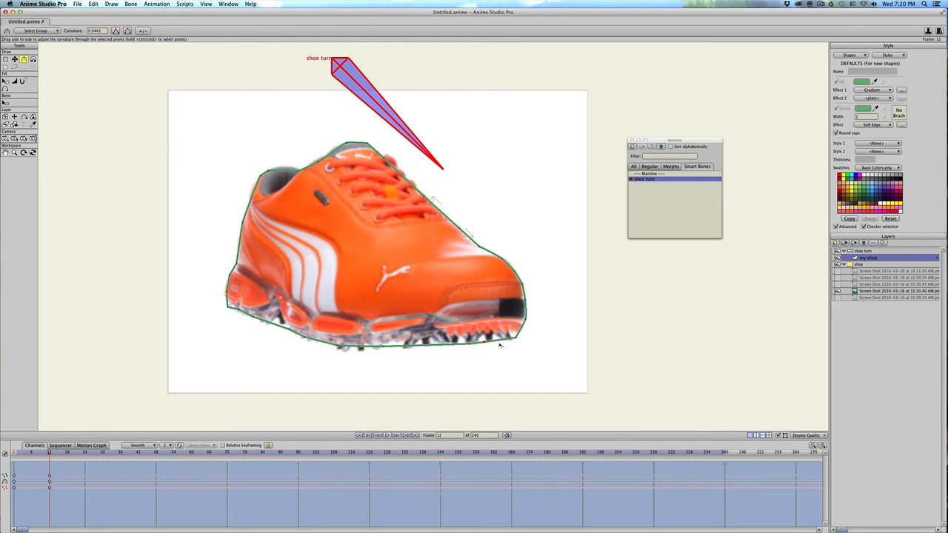
key(t)
key(c)
key(t)
Shape the notch in the sole just ahead of the heel by moving its points and adjusting their curvature.
drag(288, 328, 228, 305)
key(c)
drag(309, 340, 502, 354)
key(t)
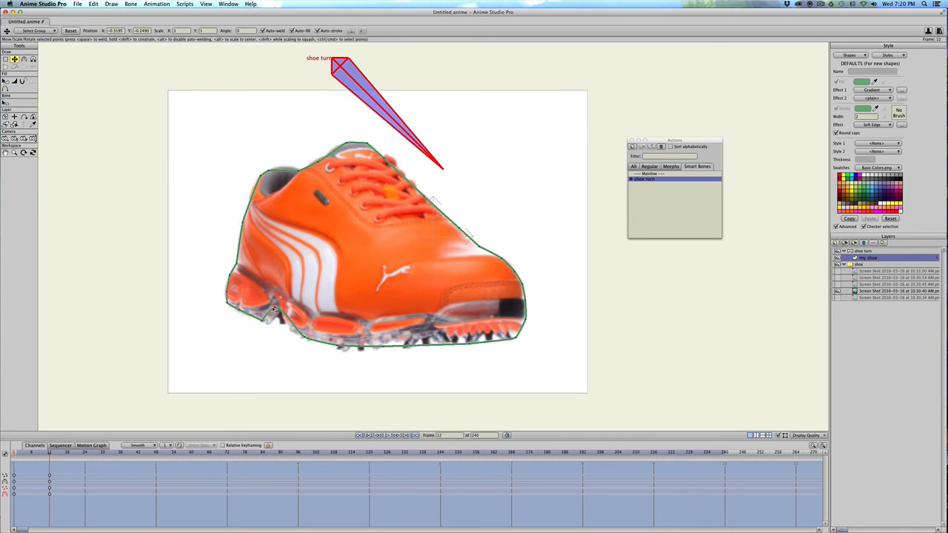
key(c)
key(t)
key(c)
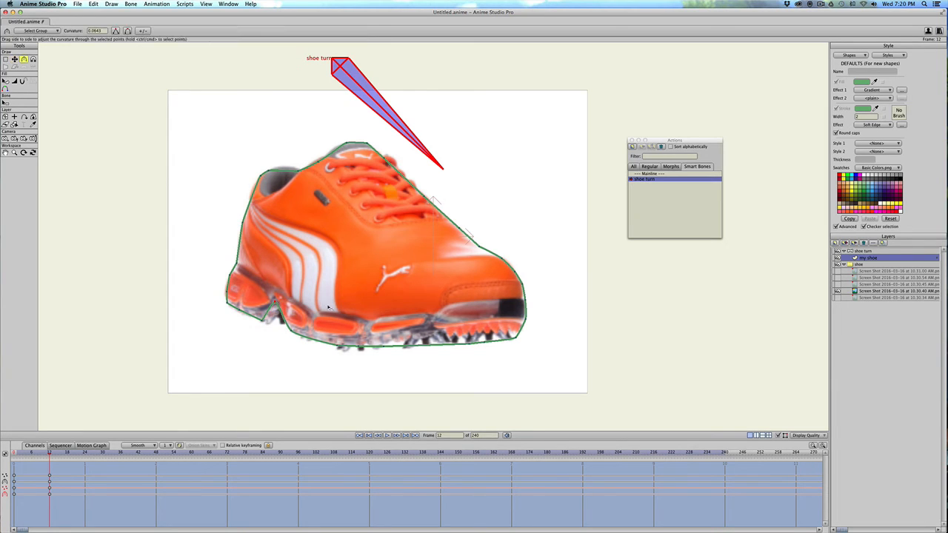
key(t)
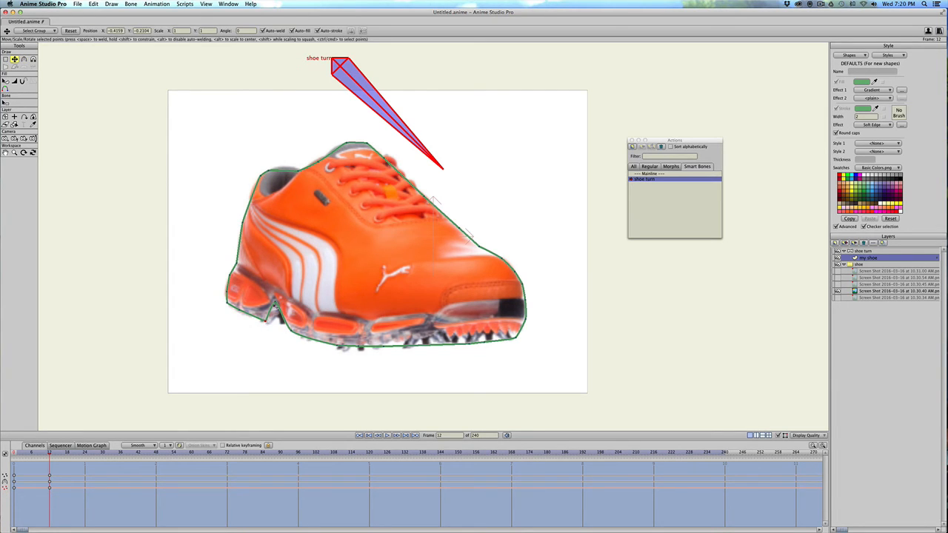
drag(279, 309, 282, 304)
At frame 24 on the "shoe turn" layer, rotate the bone to an angle of -90.
scroll(388, 301, down, 1)
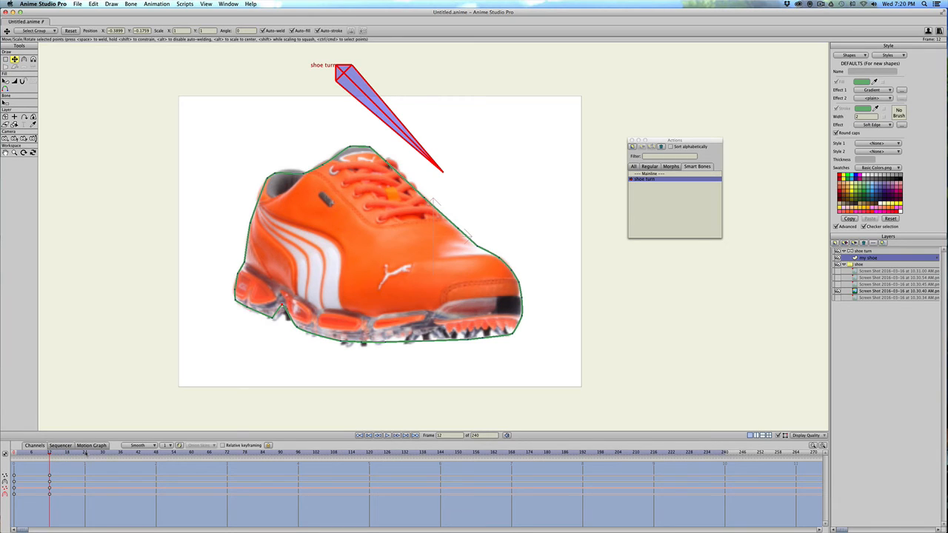
click(86, 453)
click(872, 251)
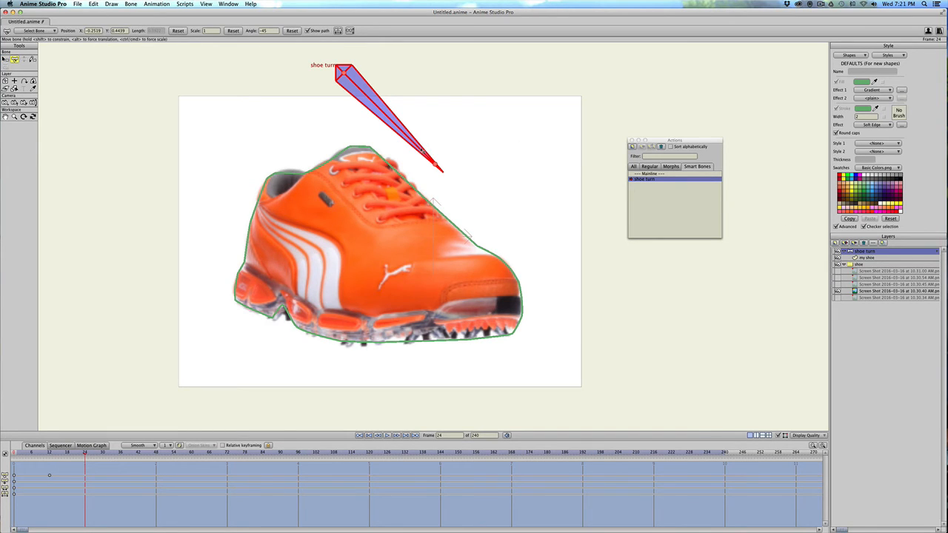
click(423, 152)
drag(416, 157, 331, 171)
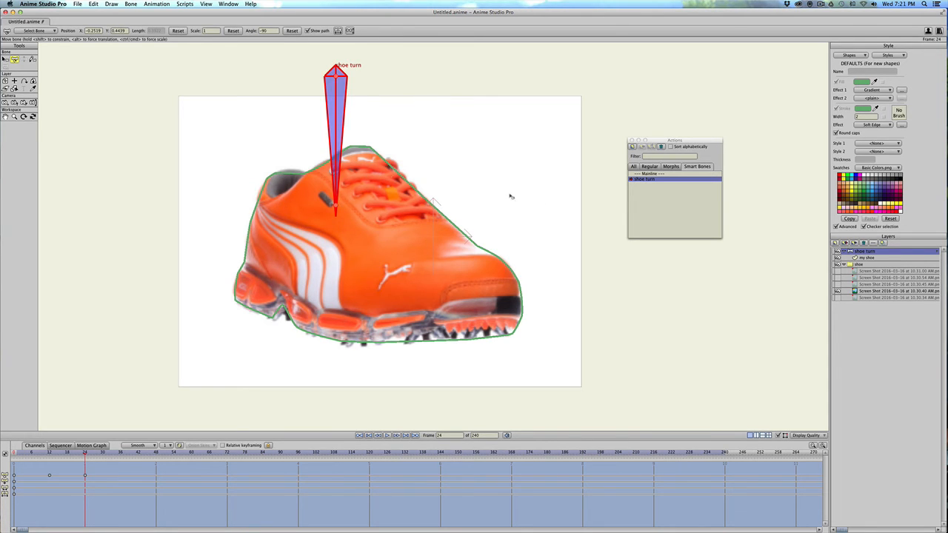
Show the front-view 10.30.45 AM reference, hide the 10.30.40 AM one, and make "my shoe" the active layer.
click(837, 284)
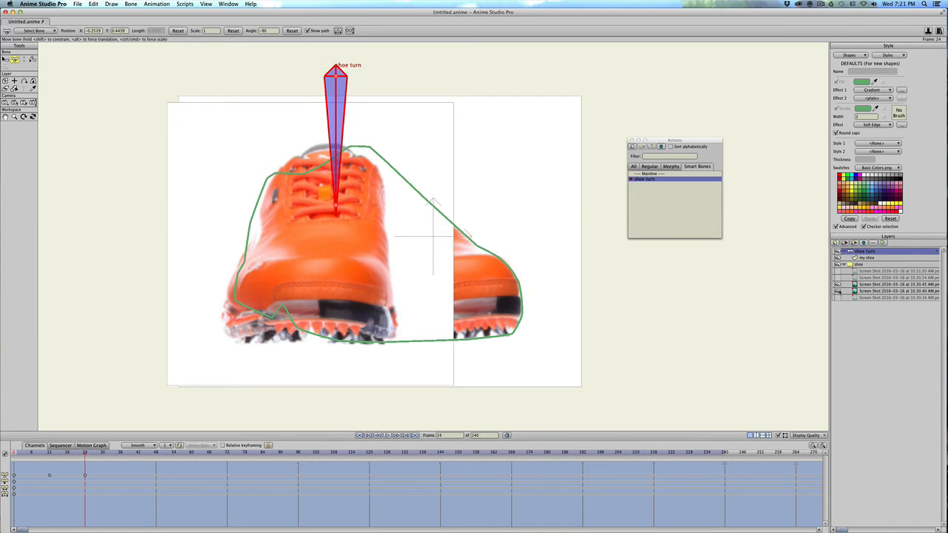
click(837, 291)
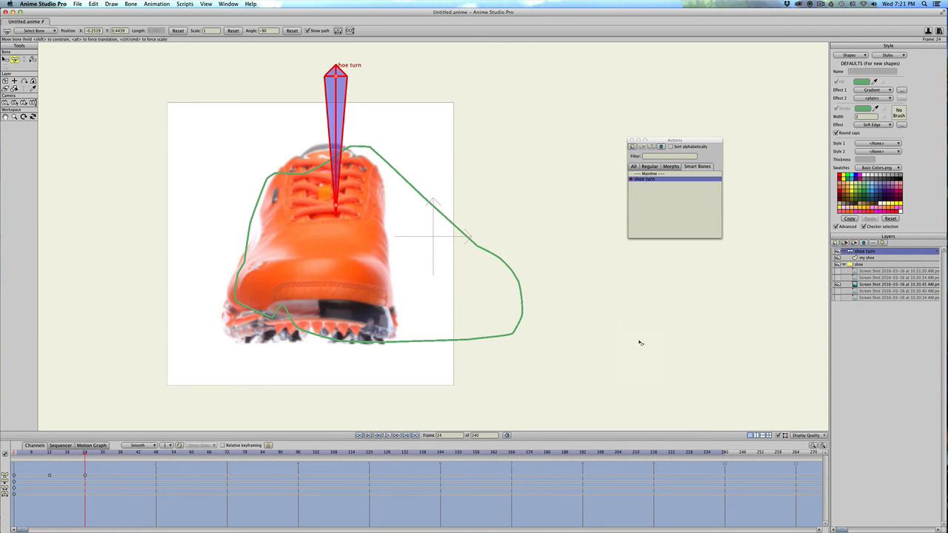
click(860, 258)
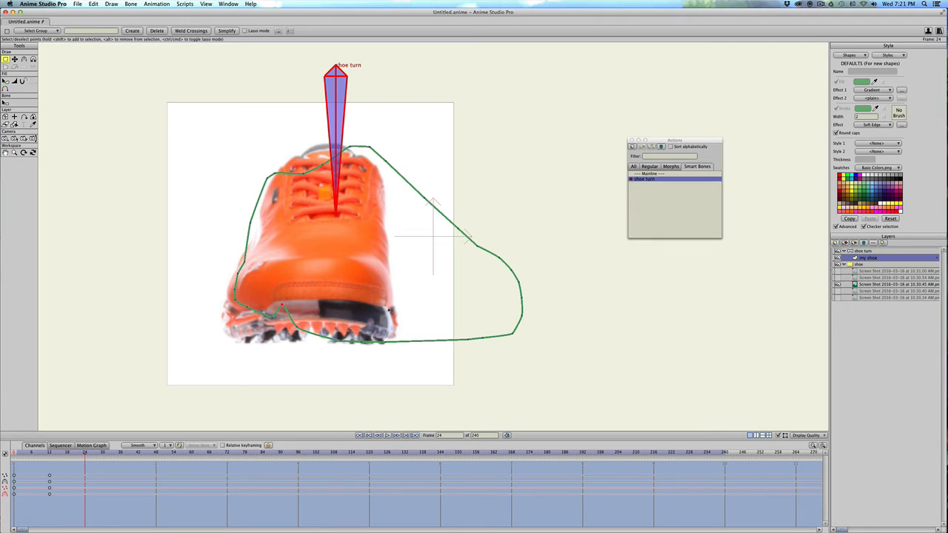
At frame 24, move the outline points onto the left side and sole of the front-view shoe.
key(t)
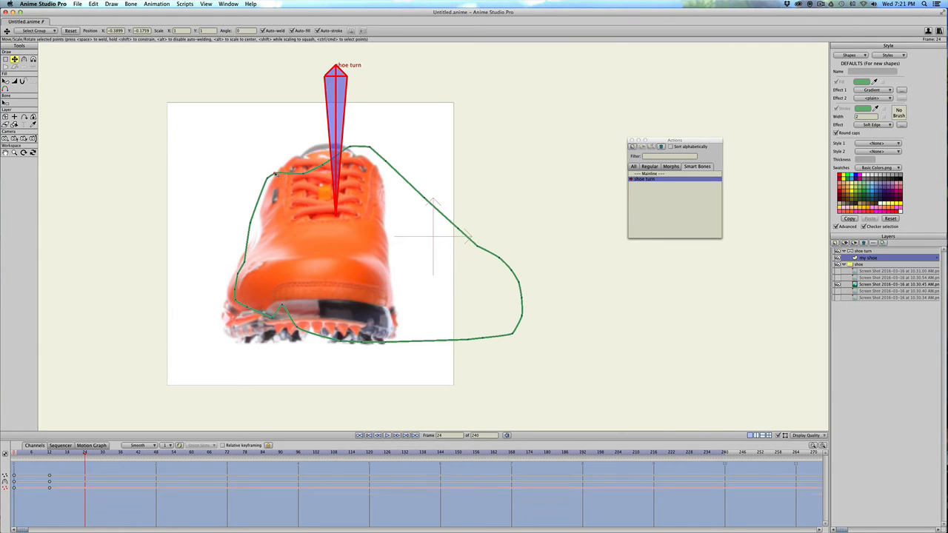
drag(284, 174, 272, 178)
drag(252, 224, 259, 227)
drag(245, 265, 259, 345)
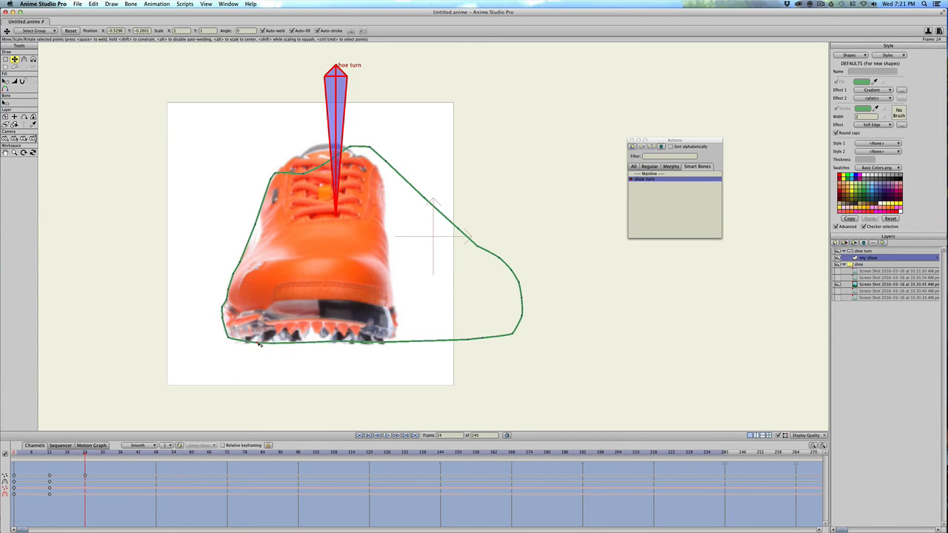
drag(340, 342, 297, 344)
mouse_move(363, 344)
mouse_down()
mouse_move(350, 344)
mouse_move(359, 346)
mouse_up()
Fit the remaining outline points to the right side, tongue and top edge of the front-view shoe.
drag(472, 343, 368, 159)
drag(348, 148, 352, 154)
drag(322, 164, 280, 168)
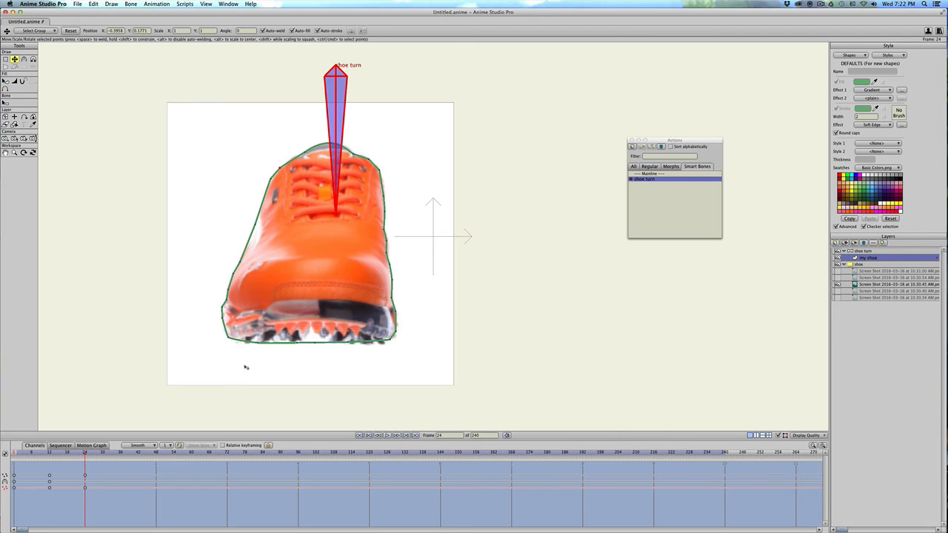
Go to frame 36, show the 10.30.54 AM reference image and hide the 10.30.45 AM one.
click(121, 453)
click(837, 277)
click(838, 284)
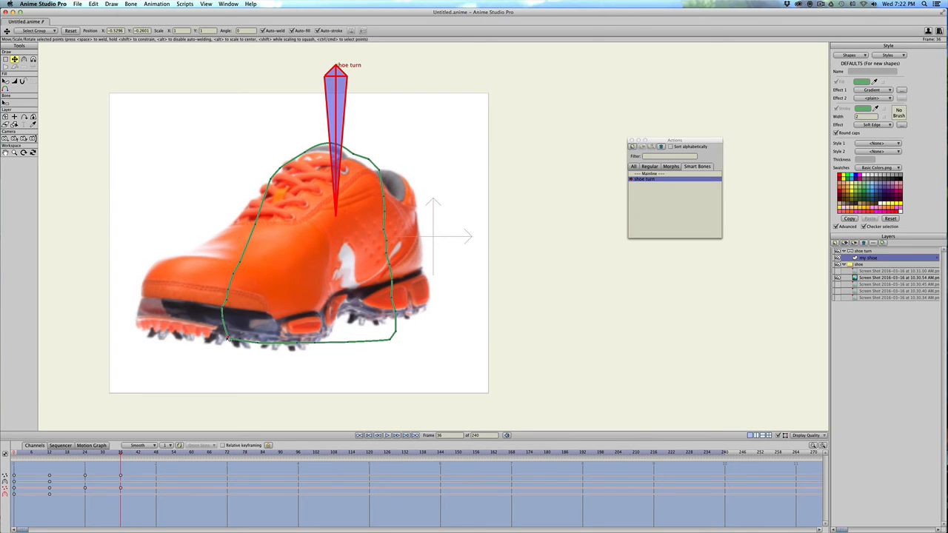
At frame 36, move the outline points onto the toe cap and lace slope of the opposite three-quarter view.
drag(225, 340, 147, 339)
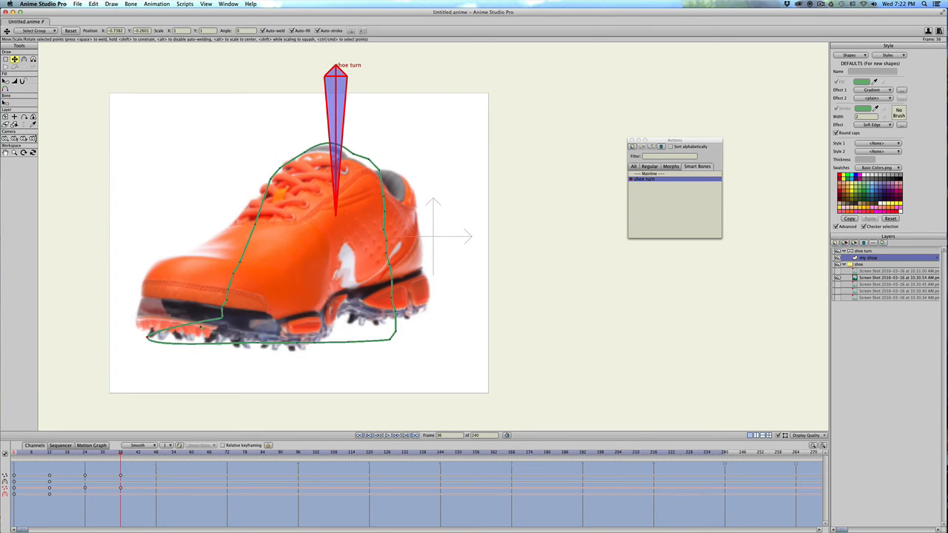
drag(222, 318, 138, 306)
drag(226, 300, 141, 300)
drag(228, 290, 144, 282)
drag(233, 274, 208, 244)
drag(256, 226, 267, 196)
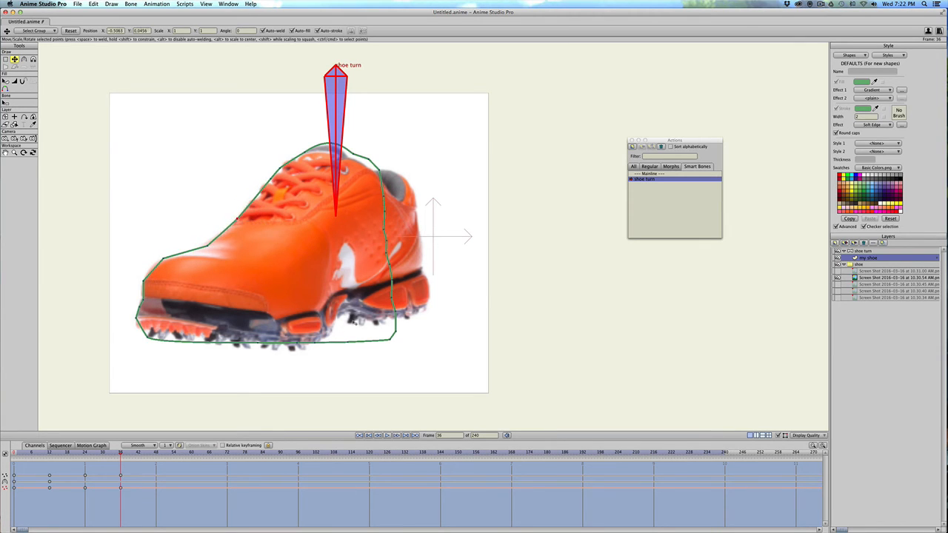
Fit the outline's sole, arch notch and lower heel points to the 10.30.54 AM reference shoe.
drag(261, 346, 346, 306)
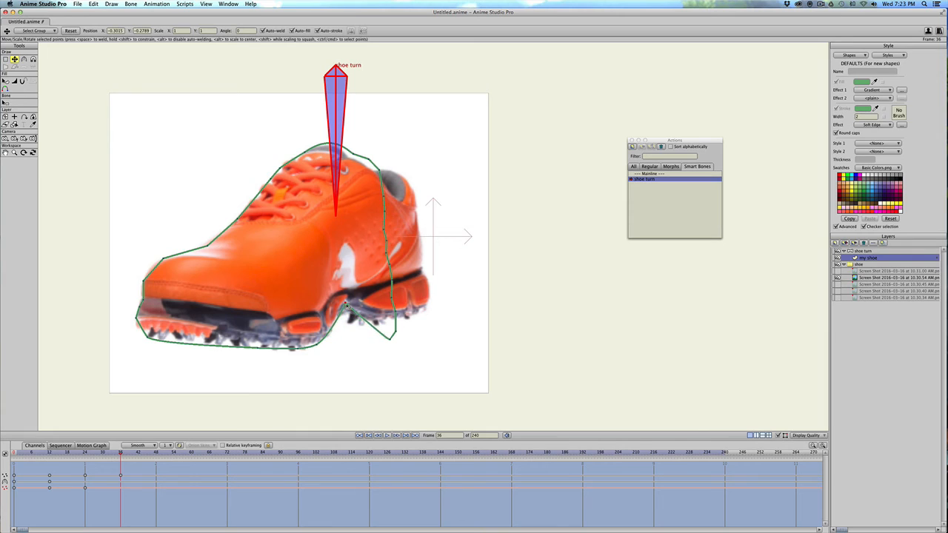
drag(386, 345, 421, 255)
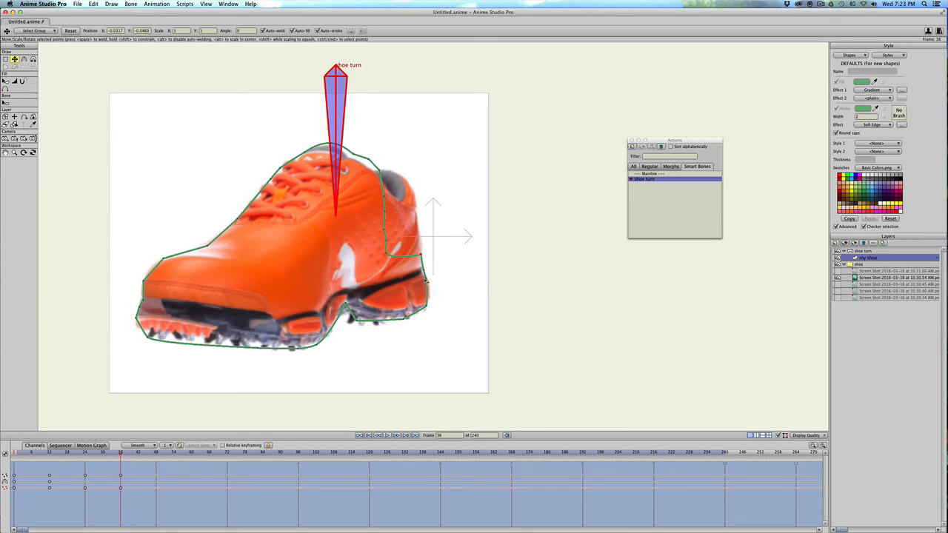
click(427, 308)
click(407, 318)
Fit the outline's upper heel, collar and tongue points to the 10.30.54 AM reference and adjust the collar's curvature.
drag(420, 256, 384, 197)
drag(415, 214, 414, 194)
key(c)
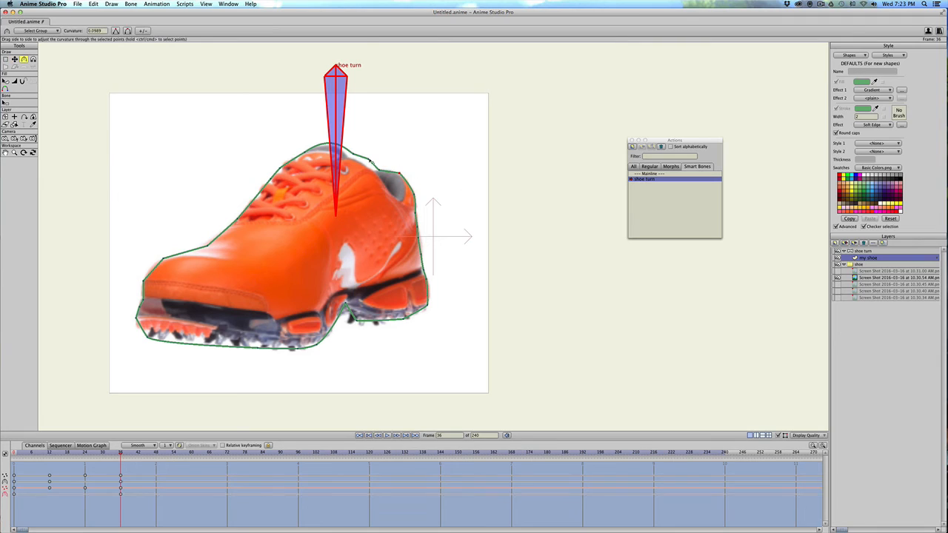
key(t)
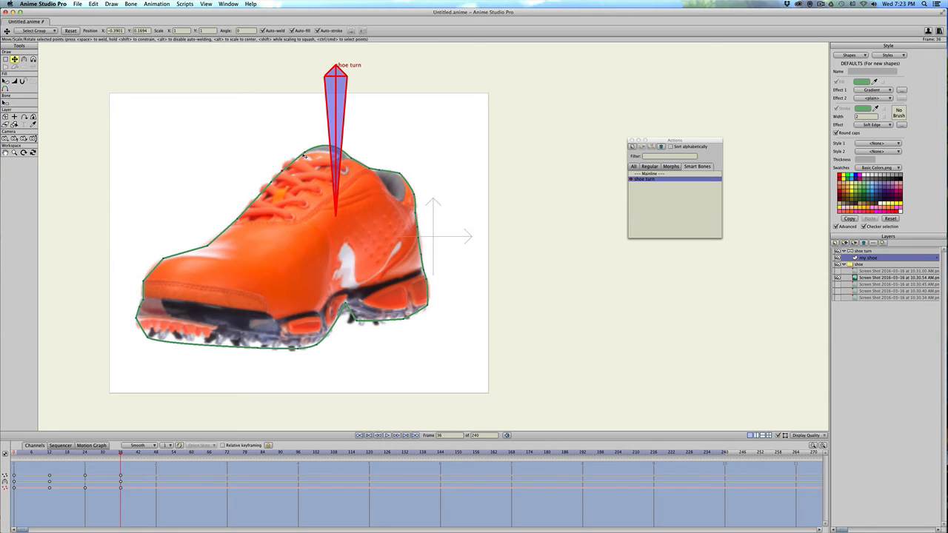
Refine the curvature of the outline's toe and arch-notch points at frame 36.
key(c)
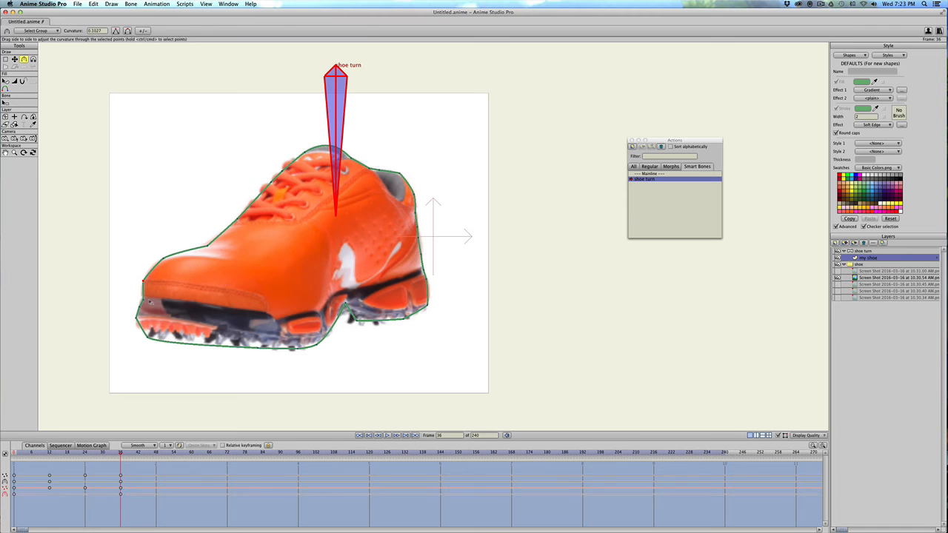
key(t)
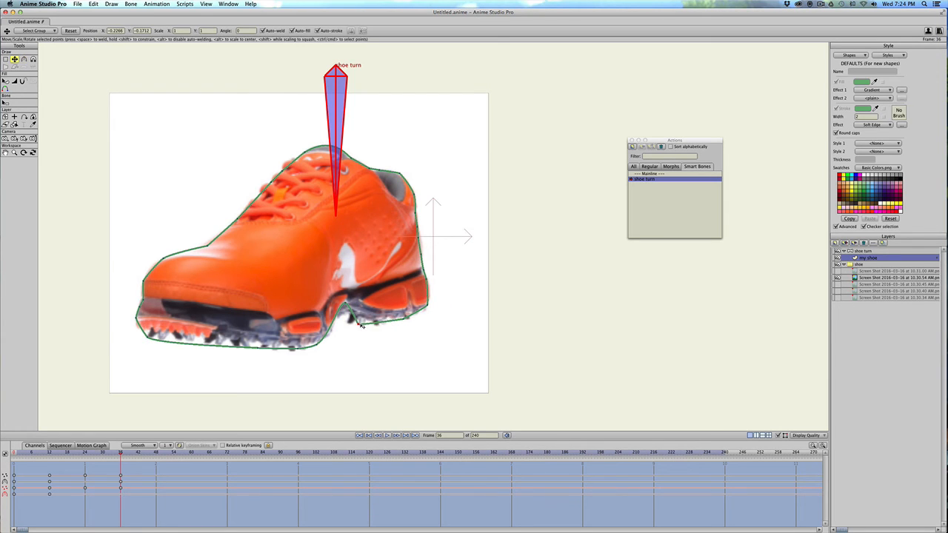
key(c)
key(t)
Go to frame 48 and show the 10.31.00 AM reference image in place of the 10.30.54 AM one.
drag(84, 452, 155, 455)
click(838, 271)
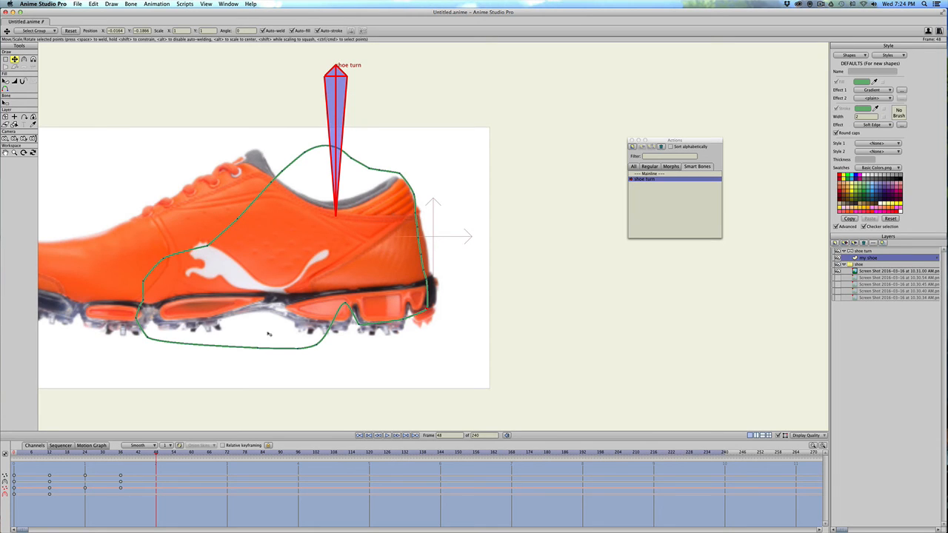
drag(269, 377, 420, 375)
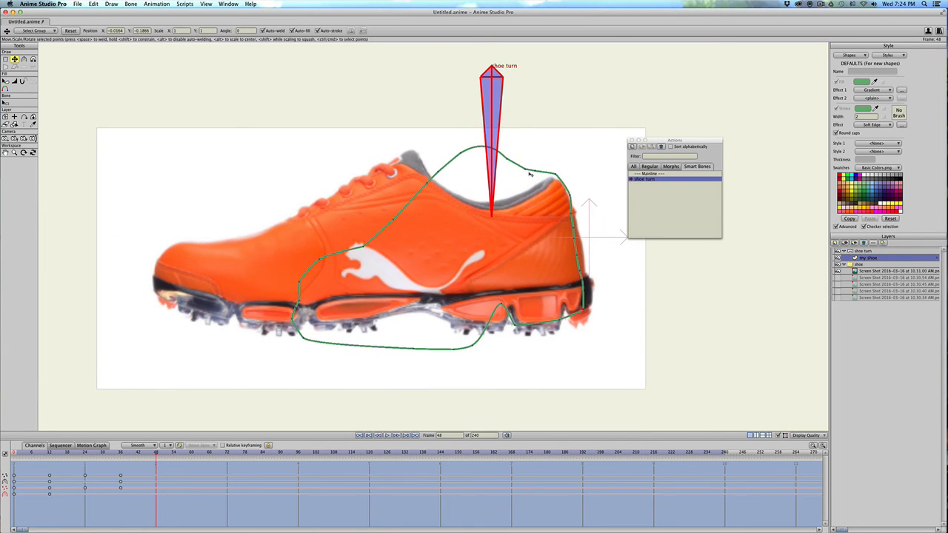
At frame 48, fit the outline's heel, sole and toe points to the opposite side view and refine the toe's curvature.
drag(572, 213, 442, 320)
drag(454, 349, 400, 314)
drag(299, 332, 158, 300)
drag(294, 307, 154, 276)
drag(299, 303, 164, 254)
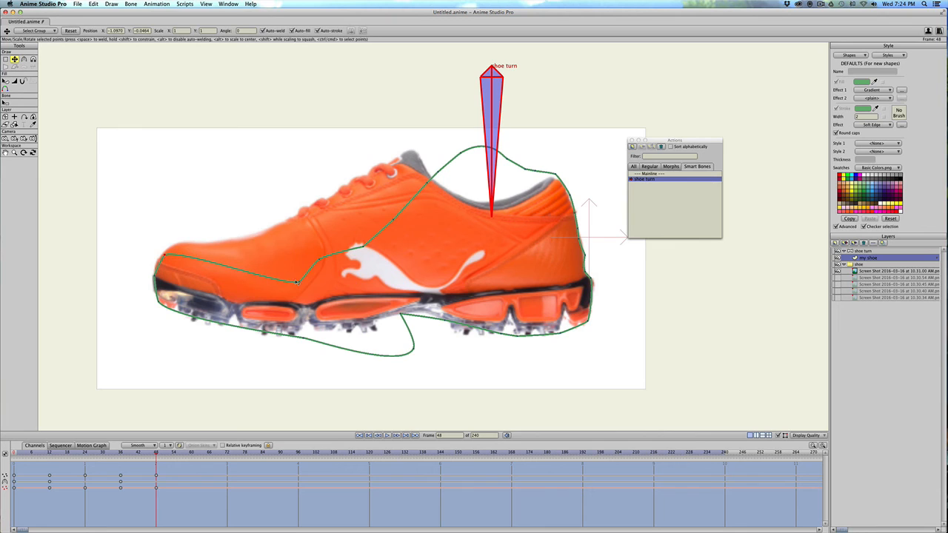
drag(297, 282, 149, 277)
key(c)
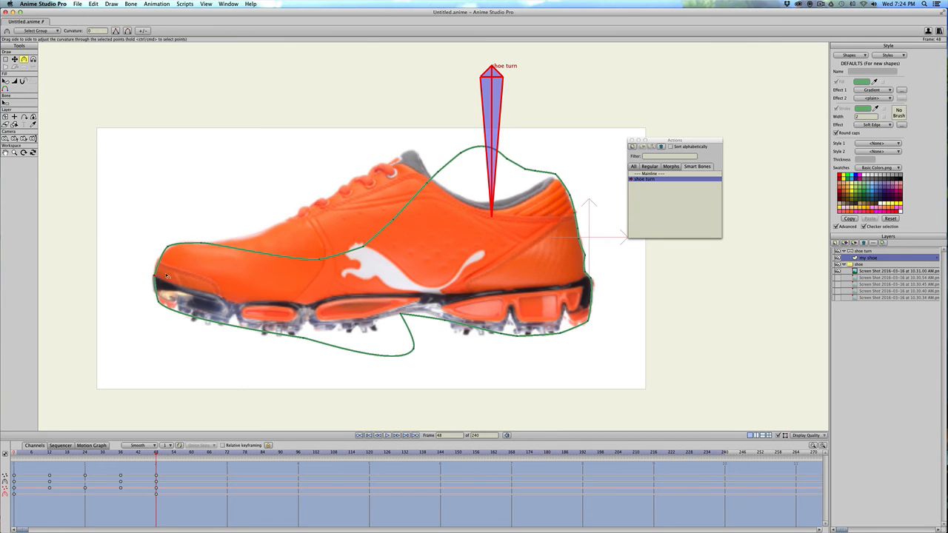
Move the outline's lace slope, tongue and collar points onto the 10.31.00 AM reference shoe.
key(t)
drag(321, 261, 328, 200)
drag(397, 224, 359, 179)
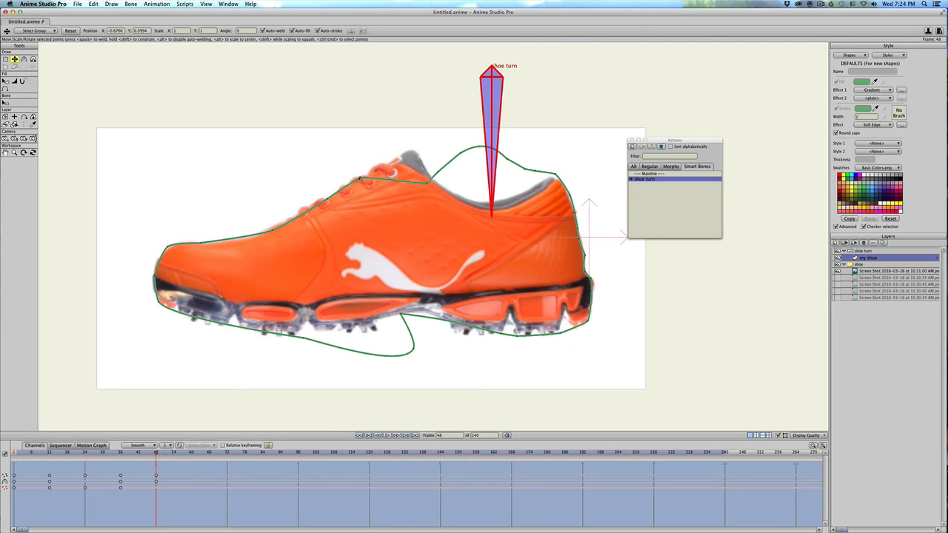
drag(422, 182, 460, 196)
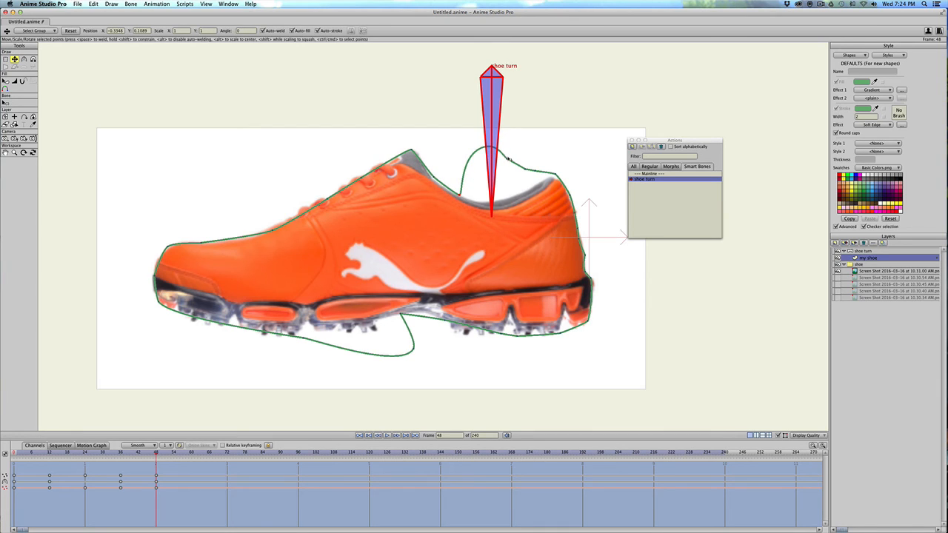
drag(508, 158, 510, 198)
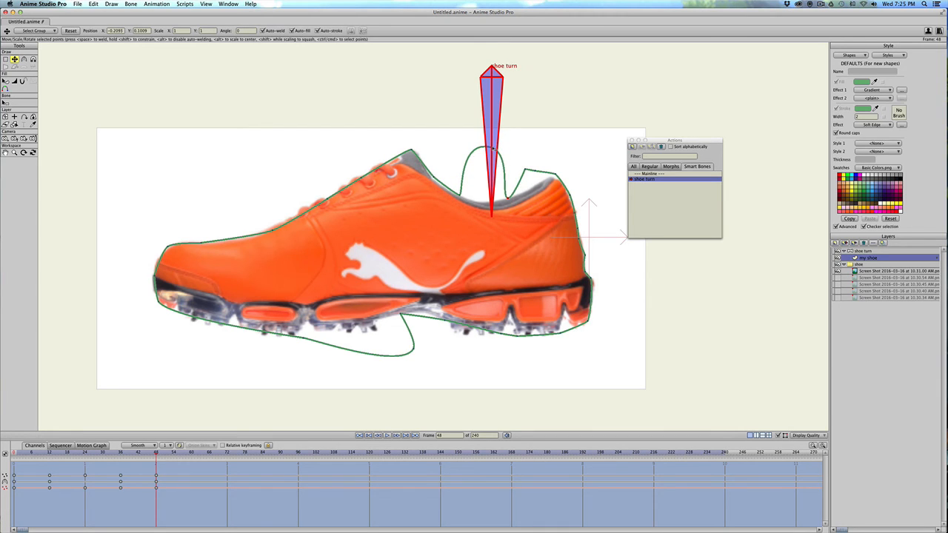
key(super+a)
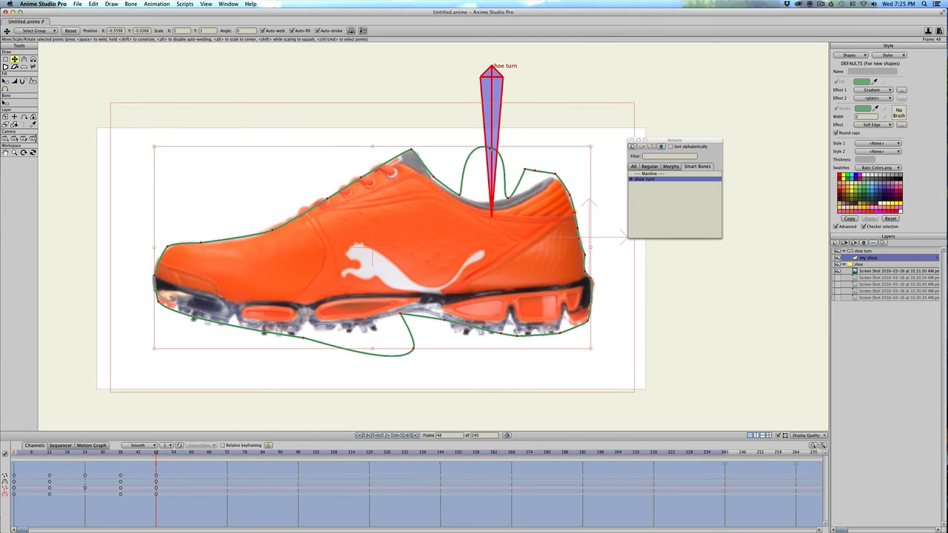
key(Return)
drag(488, 149, 482, 203)
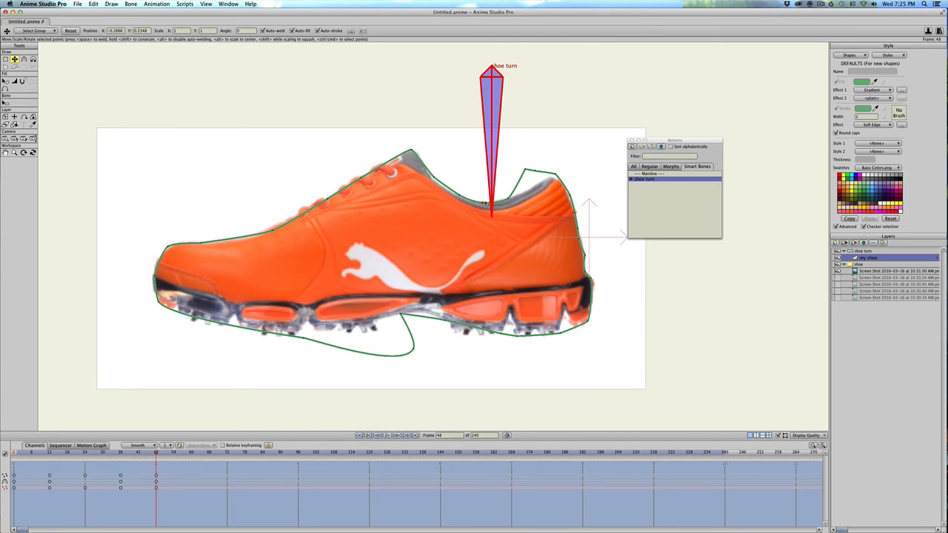
Fit the outline's upper heel, heel sole and arch points to the 10.31.00 AM reference.
drag(524, 171, 556, 179)
drag(582, 240, 577, 227)
drag(446, 322, 485, 337)
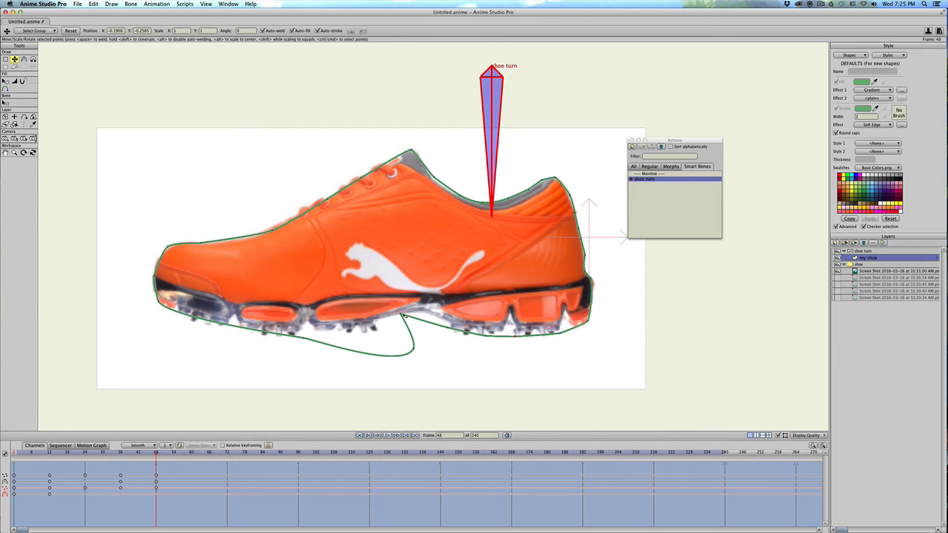
drag(407, 316, 439, 316)
drag(415, 350, 387, 317)
drag(304, 337, 369, 329)
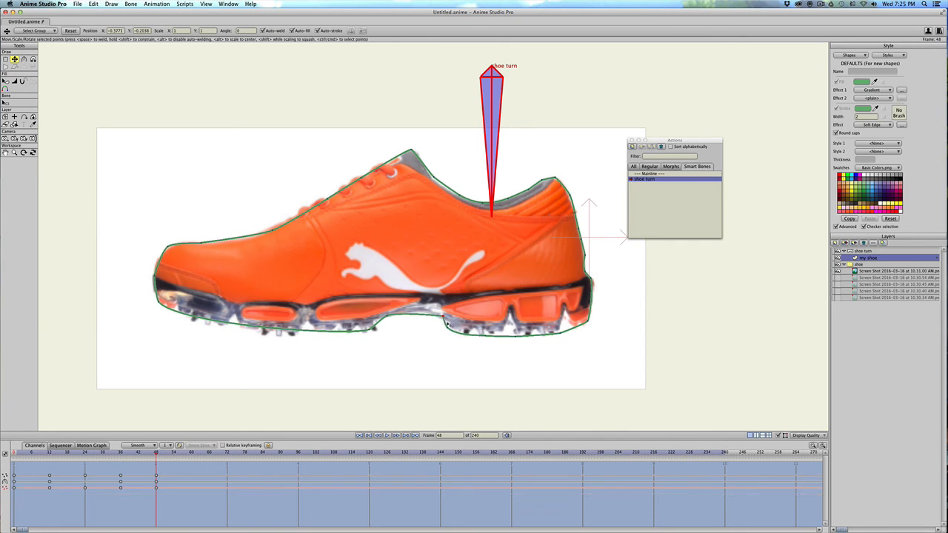
Adjust the curvature and placement of the outline's arch, sole and toe points at frame 48.
key(c)
key(t)
key(c)
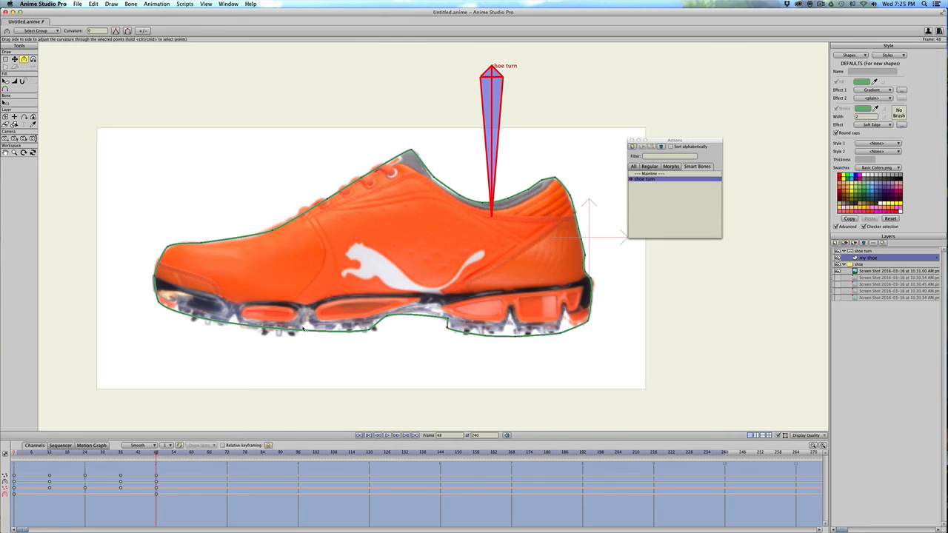
key(t)
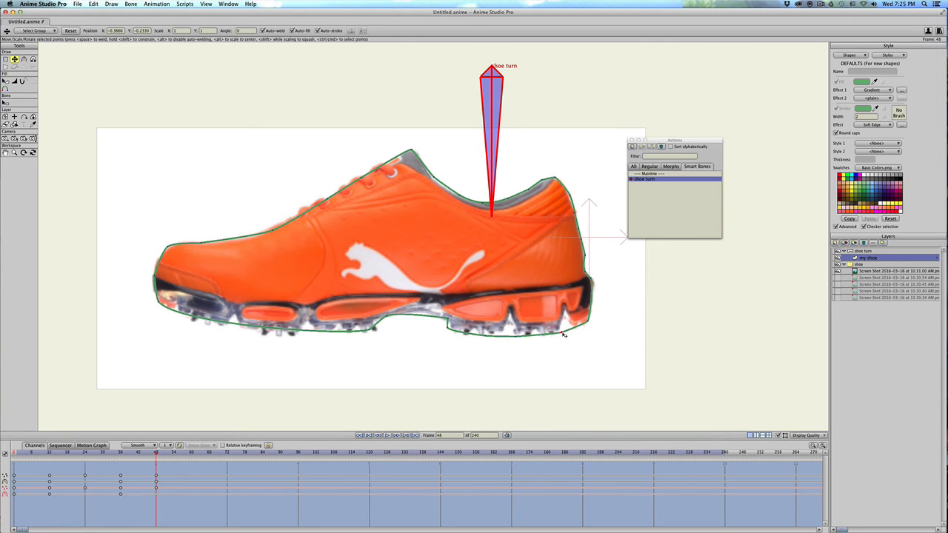
key(c)
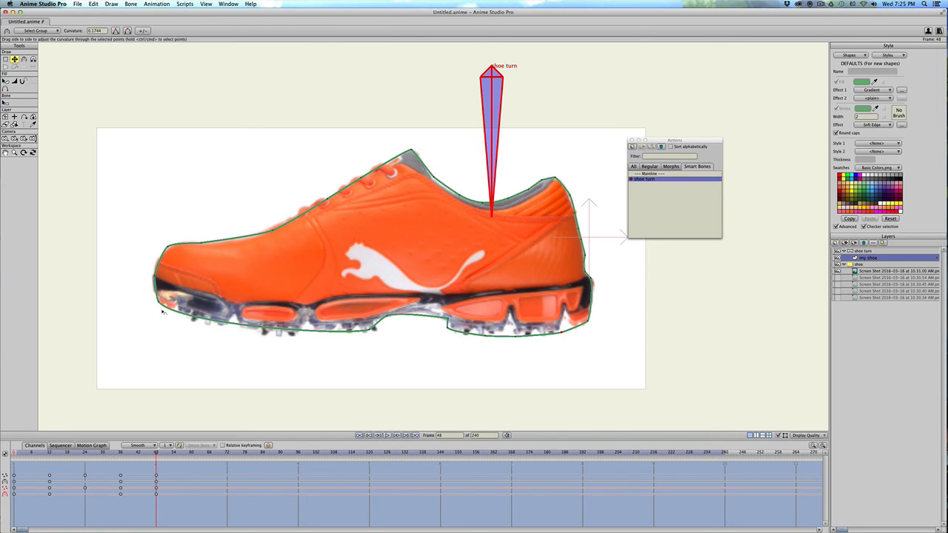
key(t)
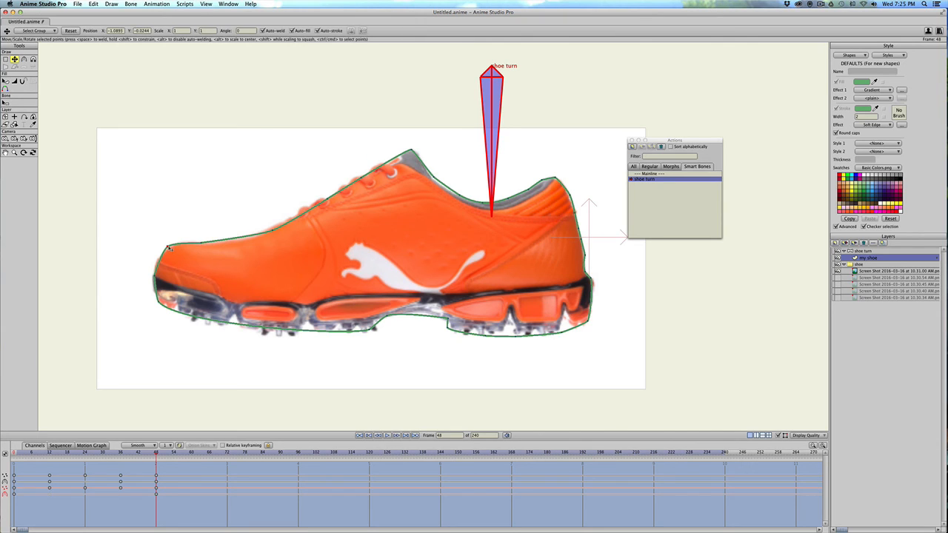
drag(171, 247, 169, 247)
Return to frame 0, then collapse and hide the "shoe" reference image group.
drag(27, 453, 3, 456)
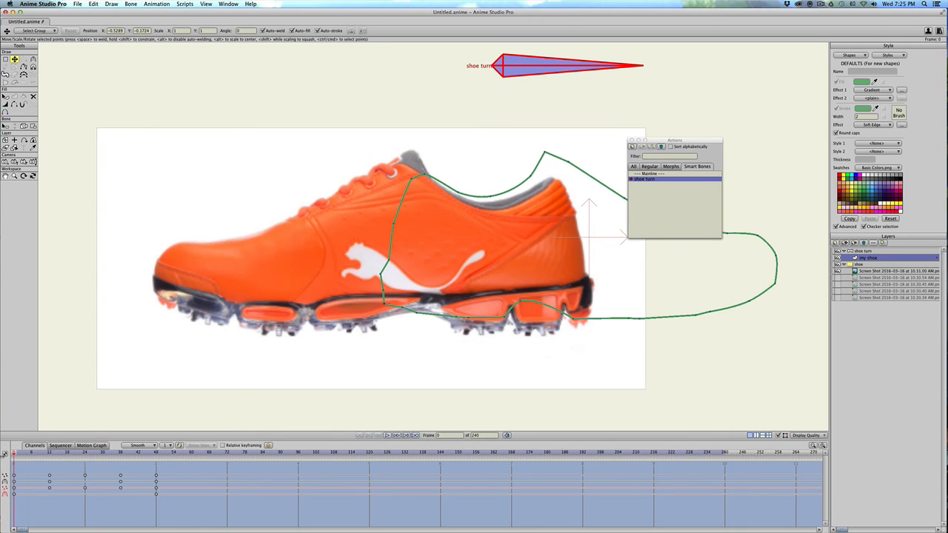
click(842, 265)
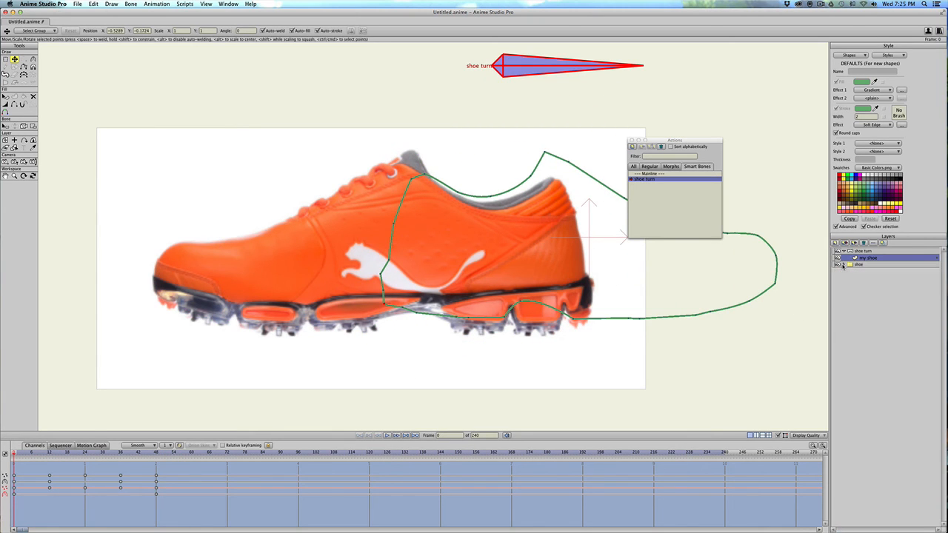
click(837, 264)
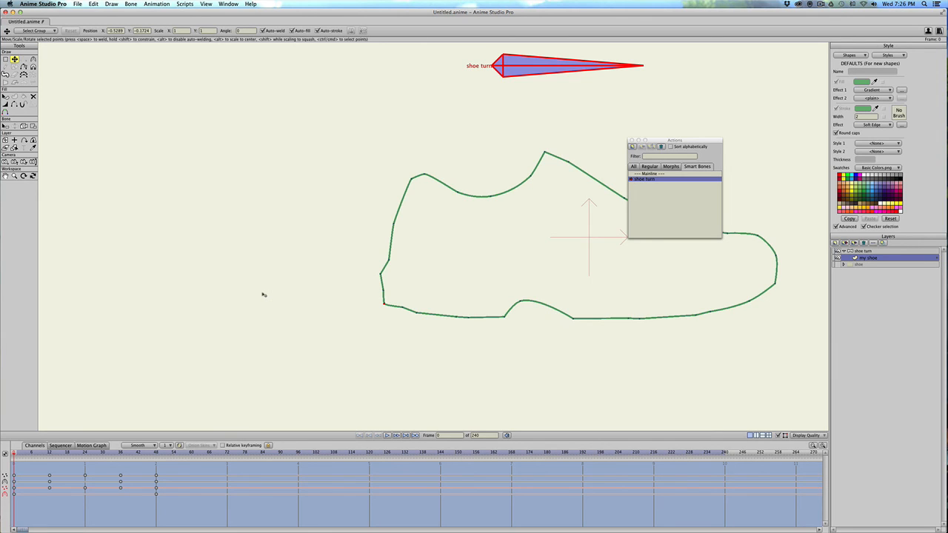
Select the shoe outline shape, enable its fill and make its stroke black.
key(q)
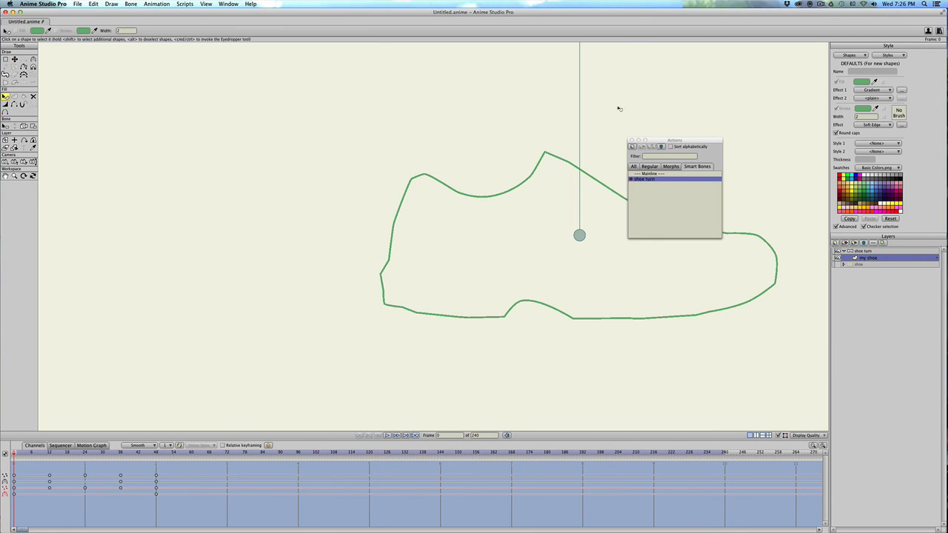
drag(665, 143, 692, 75)
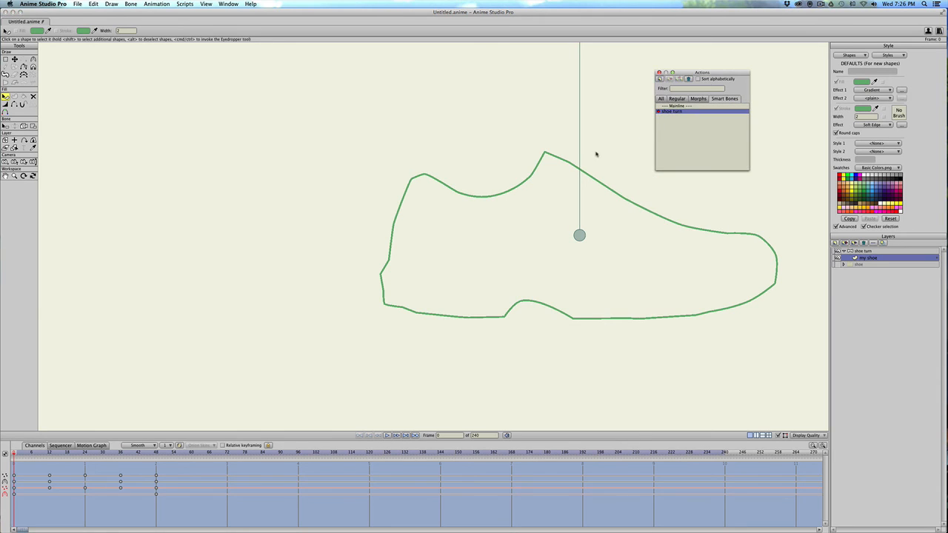
click(493, 201)
click(490, 199)
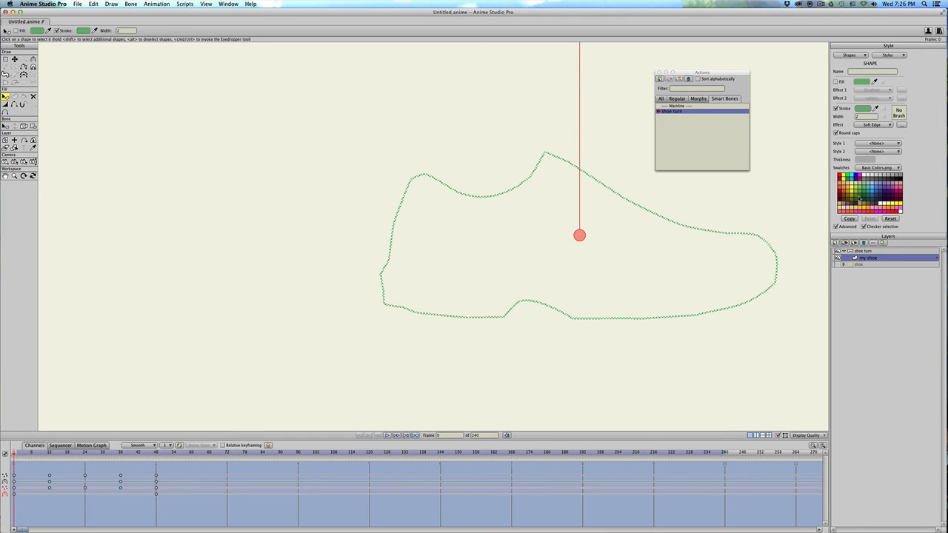
click(845, 196)
click(836, 82)
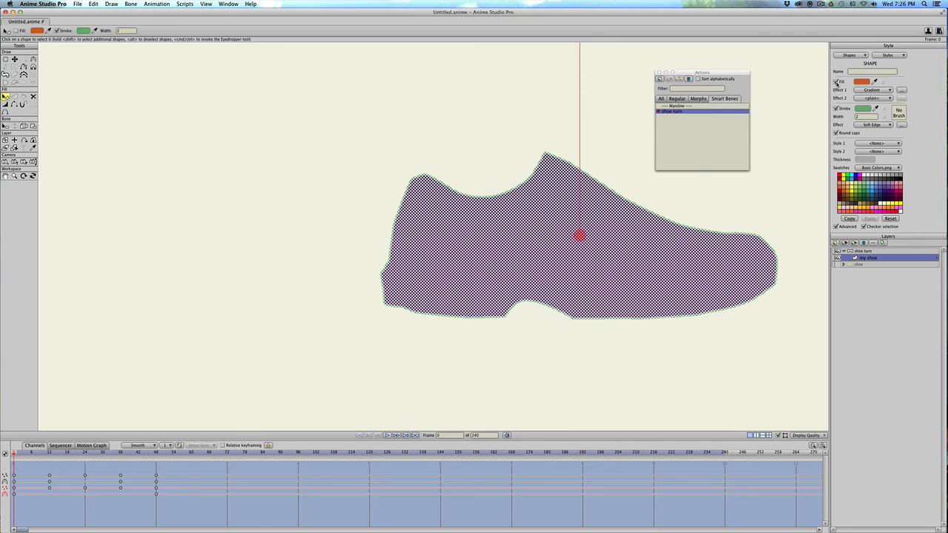
click(860, 177)
shift+click(901, 180)
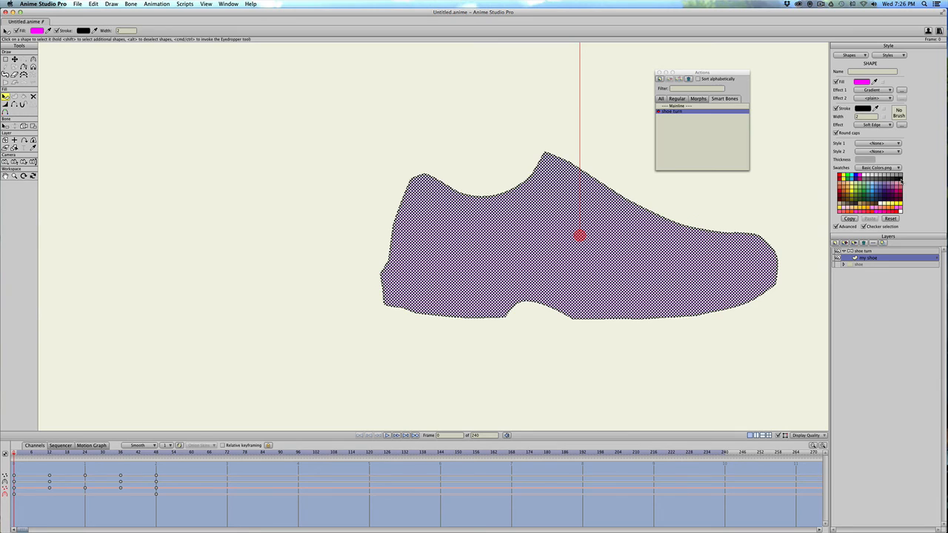
Change the shoe's first fill effect to plain and pick a medium golden brown as its fill color.
click(851, 192)
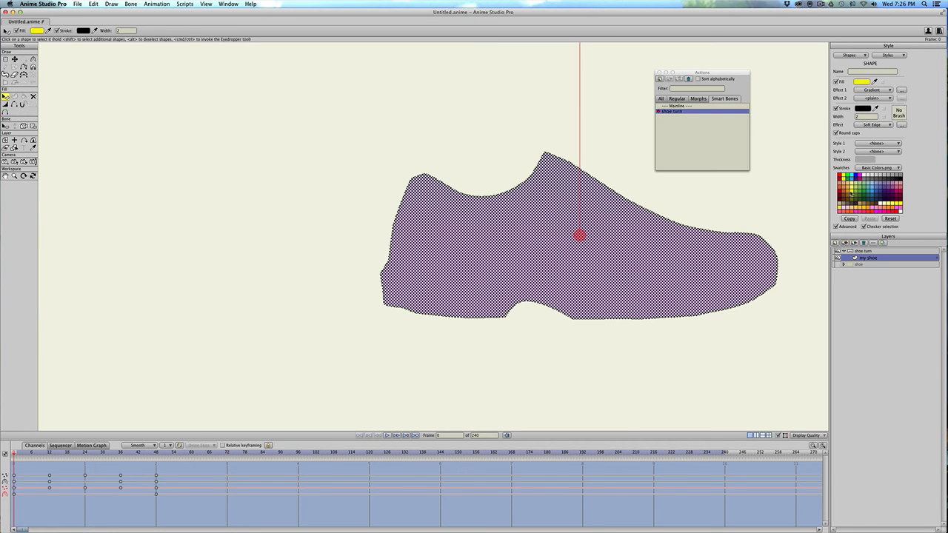
click(879, 90)
click(878, 95)
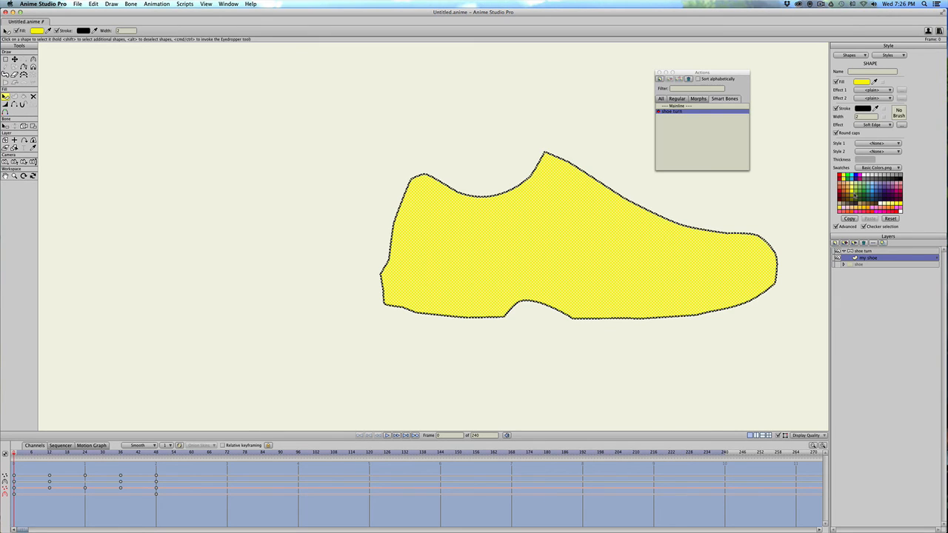
click(847, 202)
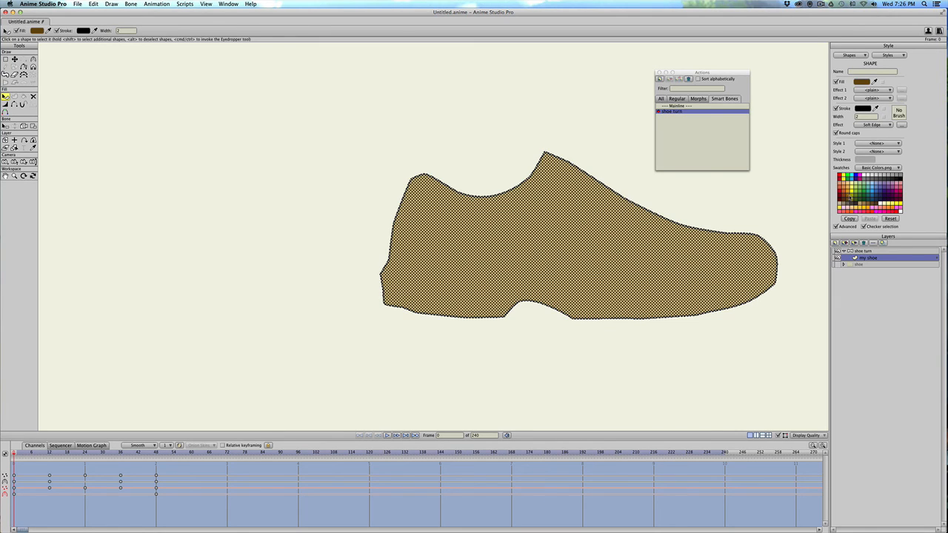
click(860, 82)
click(609, 245)
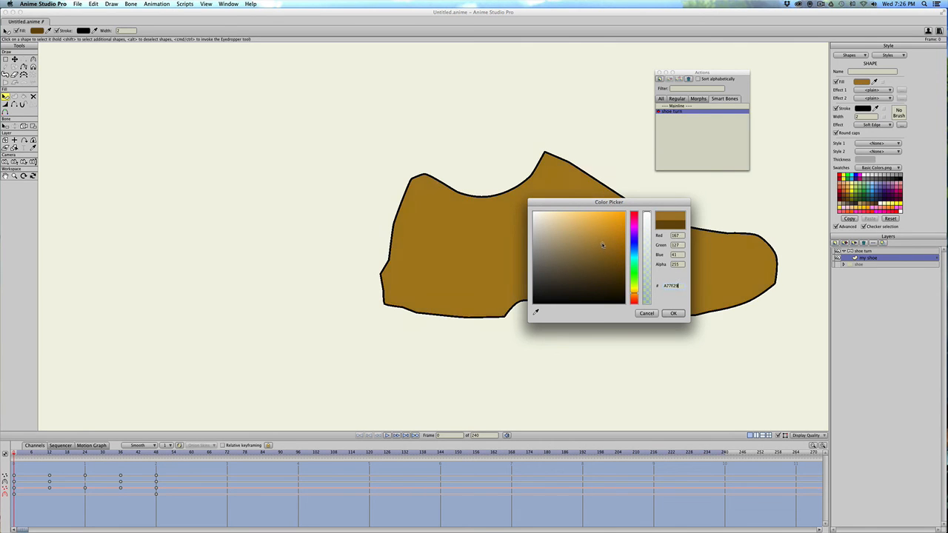
click(673, 314)
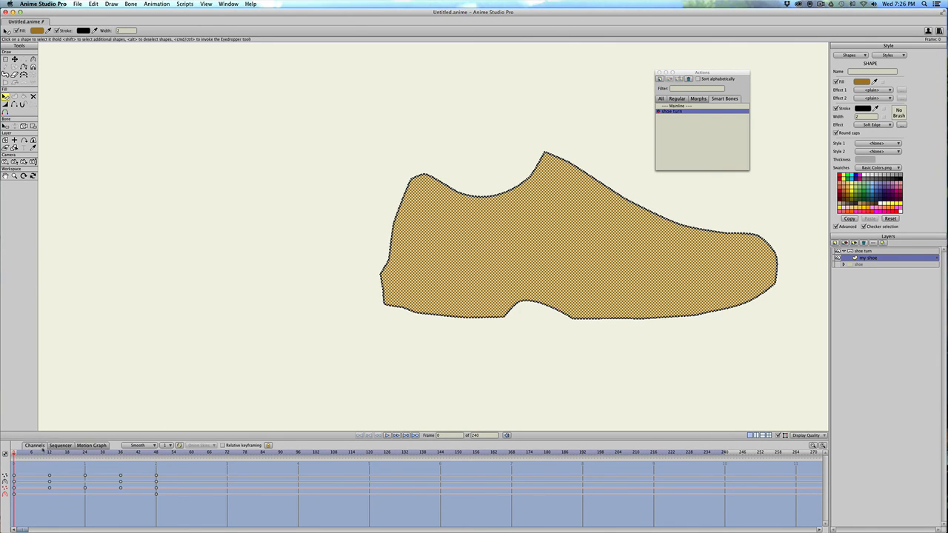
Scrub the shoe turn action to frame 62 to preview the rotation, and return to the Mainline action.
drag(34, 453, 197, 458)
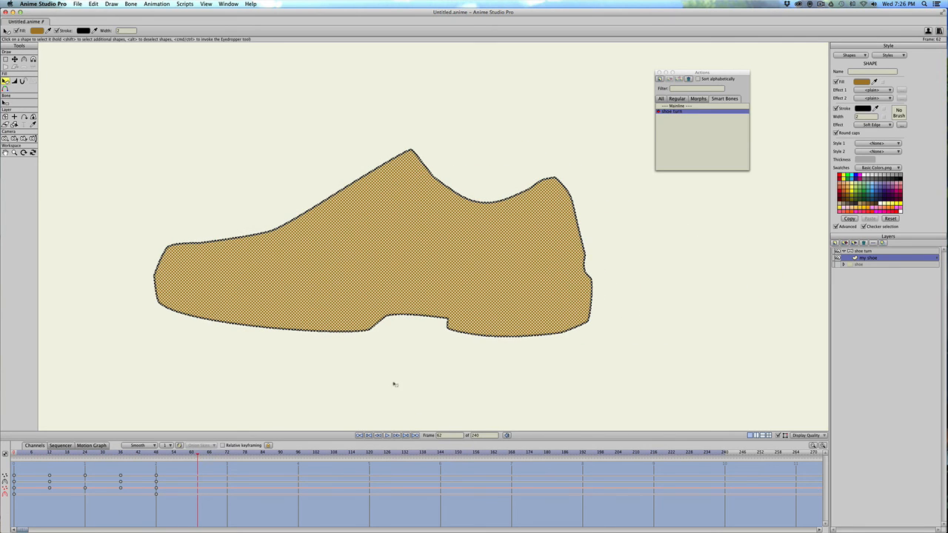
double_click(676, 107)
scroll(478, 189, down, 5)
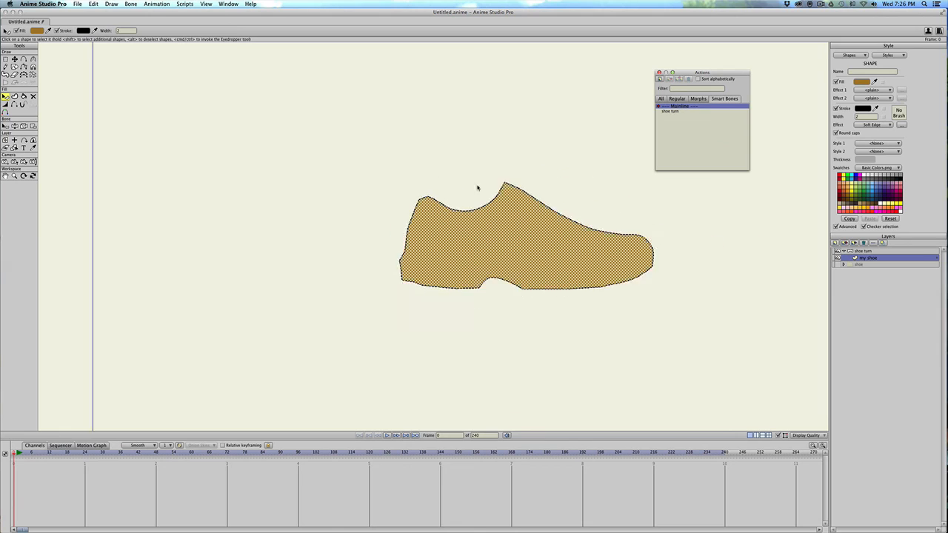
Select the "shoe turn" bone layer, move its bone higher above the shoe and activate the Manipulate Bones tool.
click(855, 252)
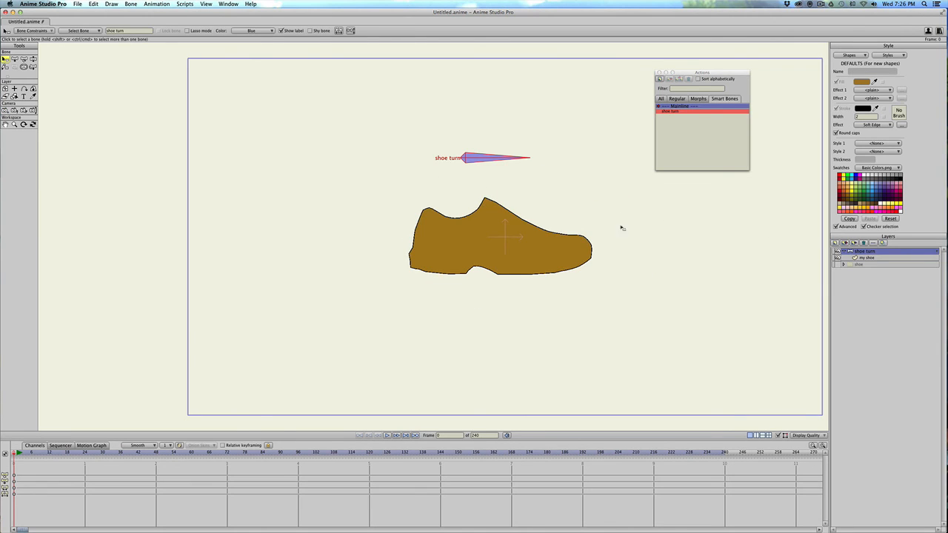
scroll(507, 210, down, 2)
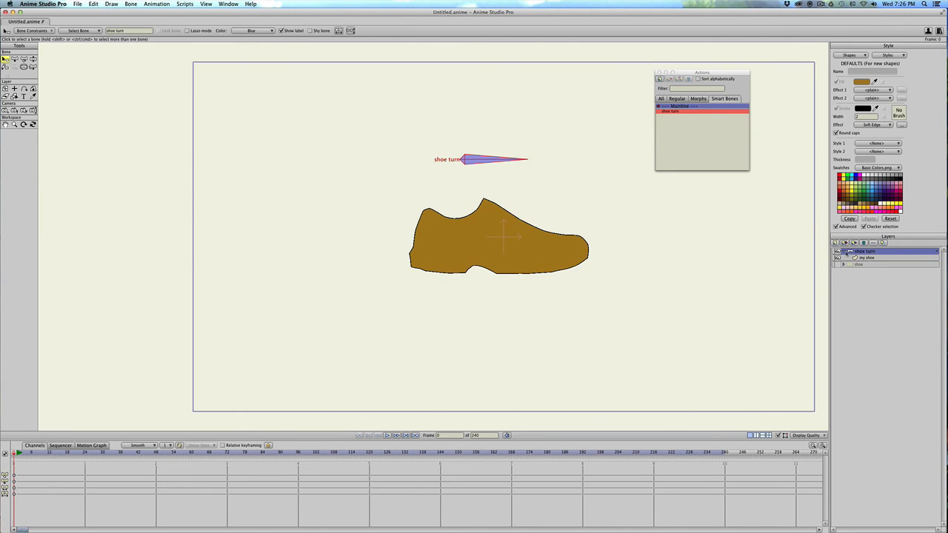
key(t)
drag(465, 160, 460, 132)
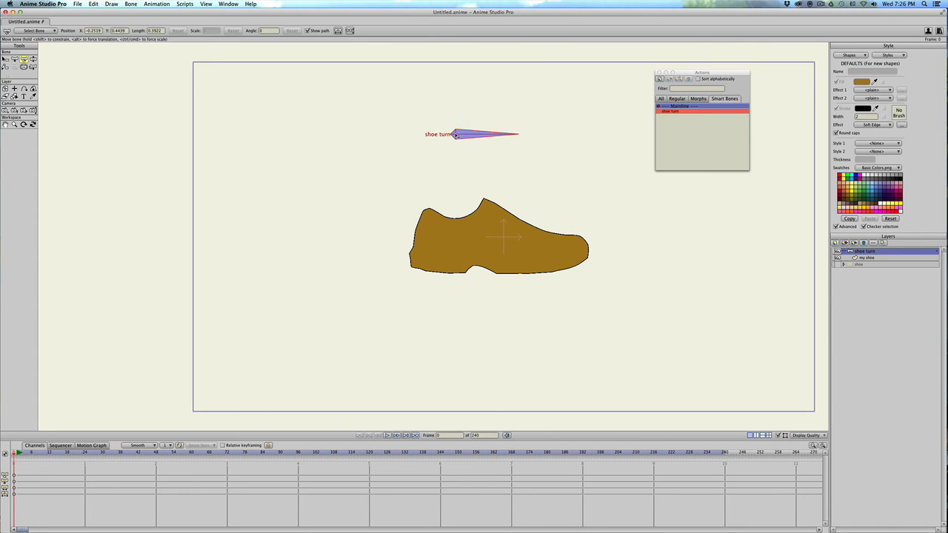
key(z)
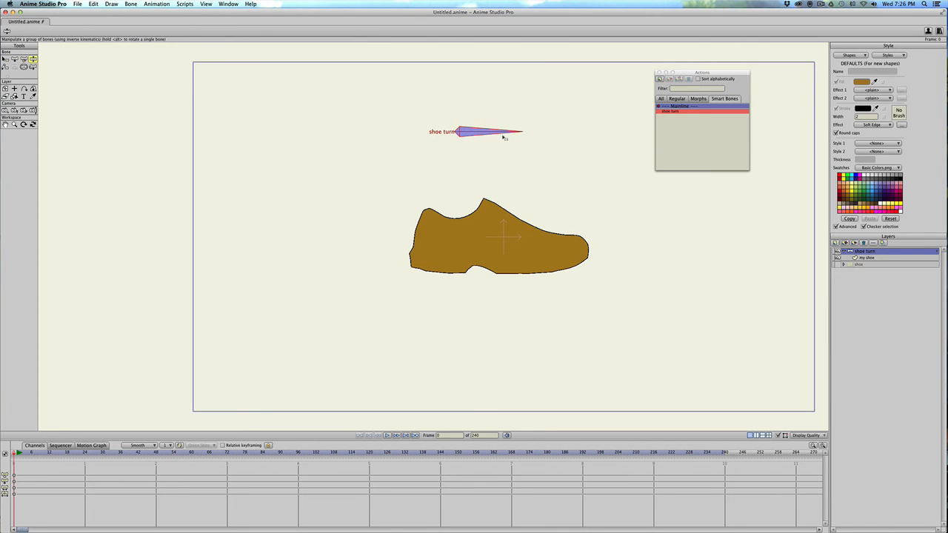
At frame 15 of the Mainline, rotate the shoe turn bone back and forth to test how far it drives the shoe.
click(58, 452)
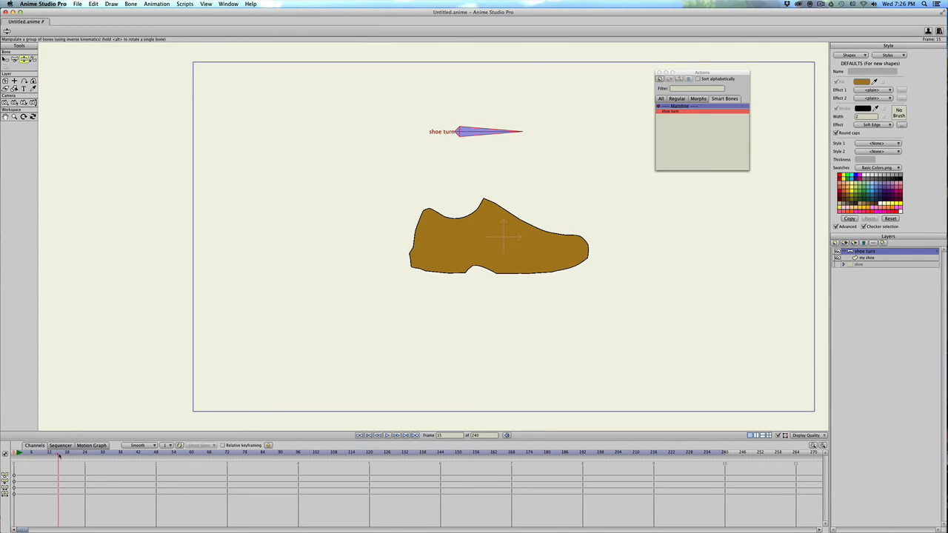
drag(511, 133, 667, 211)
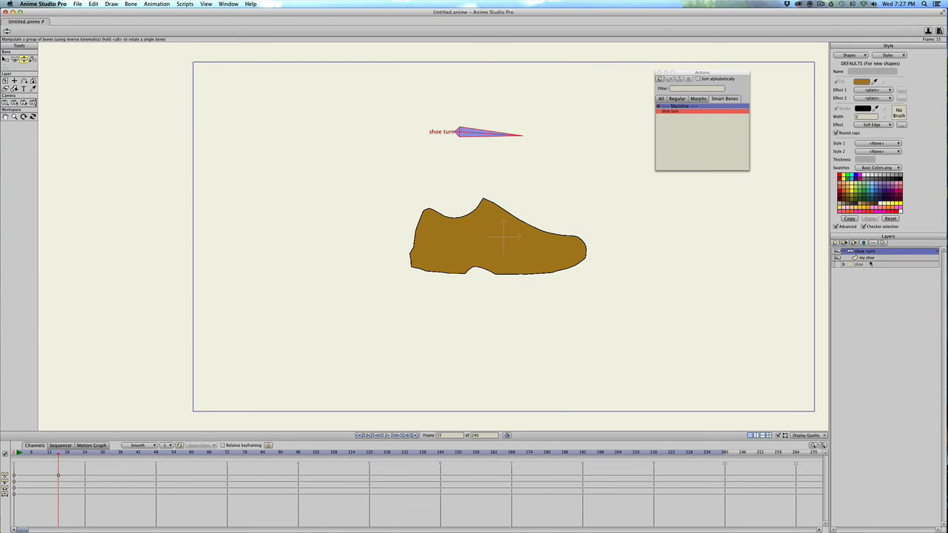
In the shoe turn action, key the bone's angle at -135 on frame 36 and at -180 on frame 48.
double_click(673, 112)
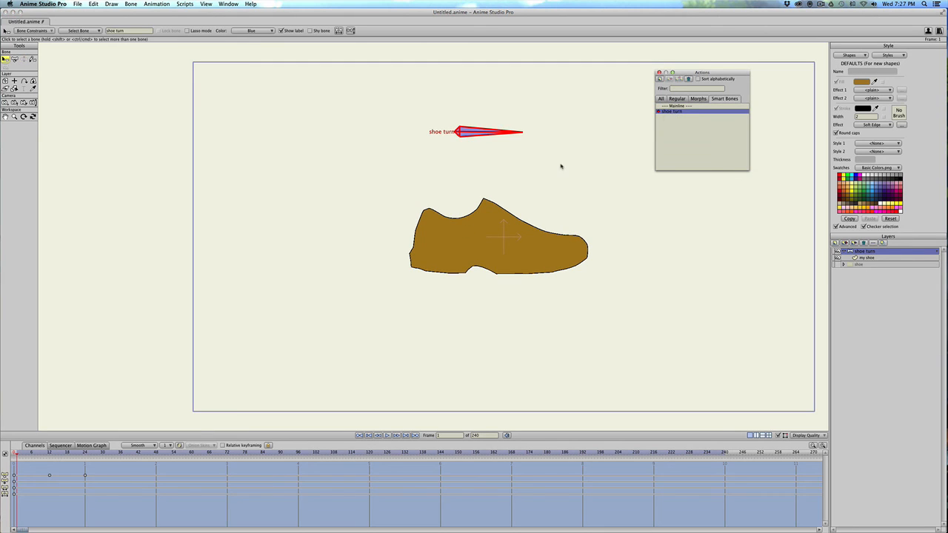
drag(24, 454, 119, 446)
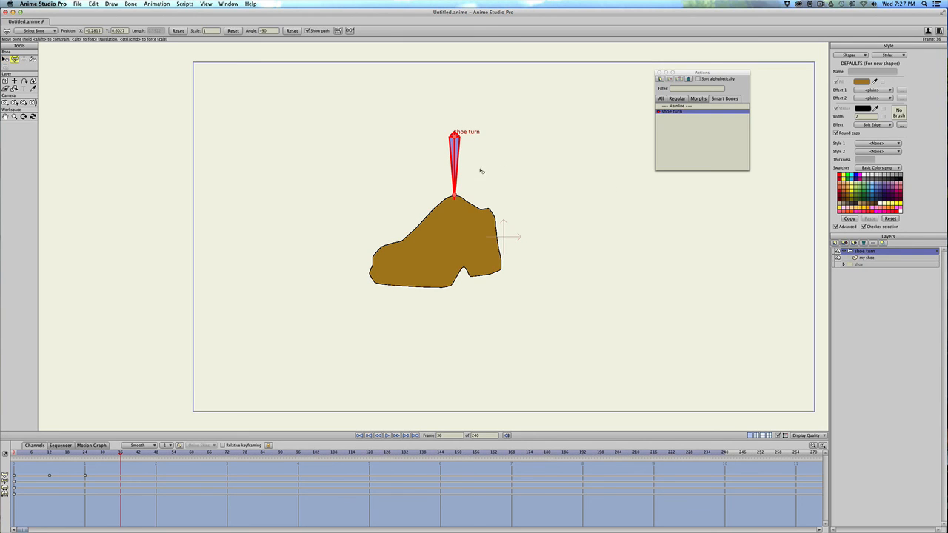
key(t)
drag(454, 187, 411, 182)
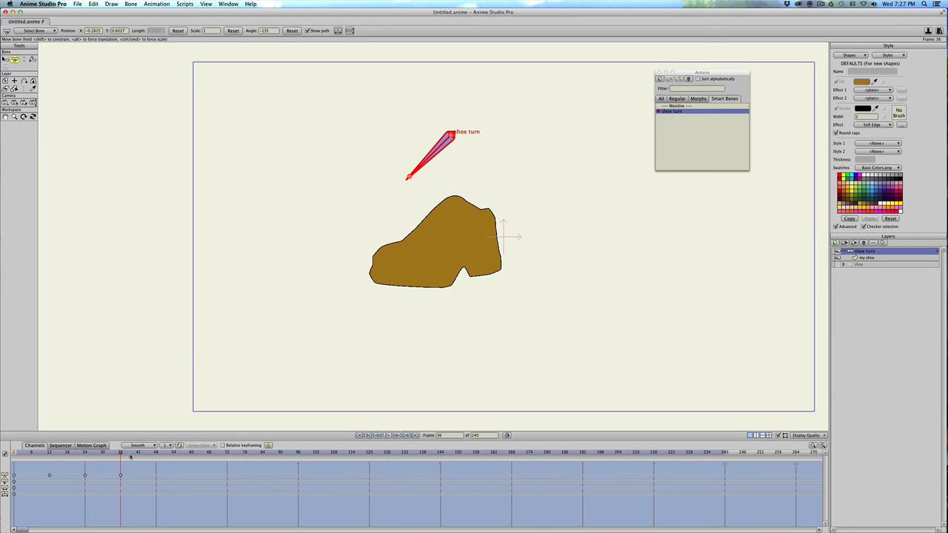
click(155, 452)
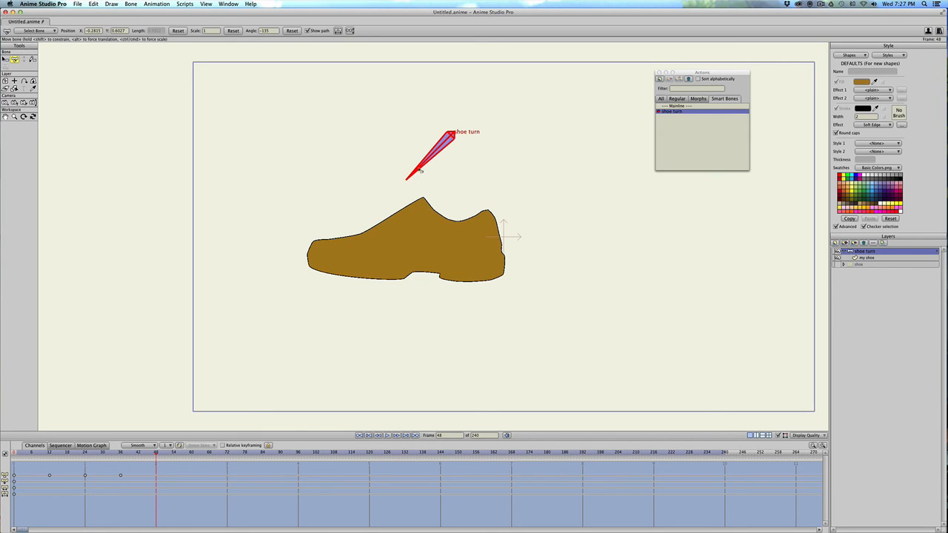
drag(419, 169, 406, 134)
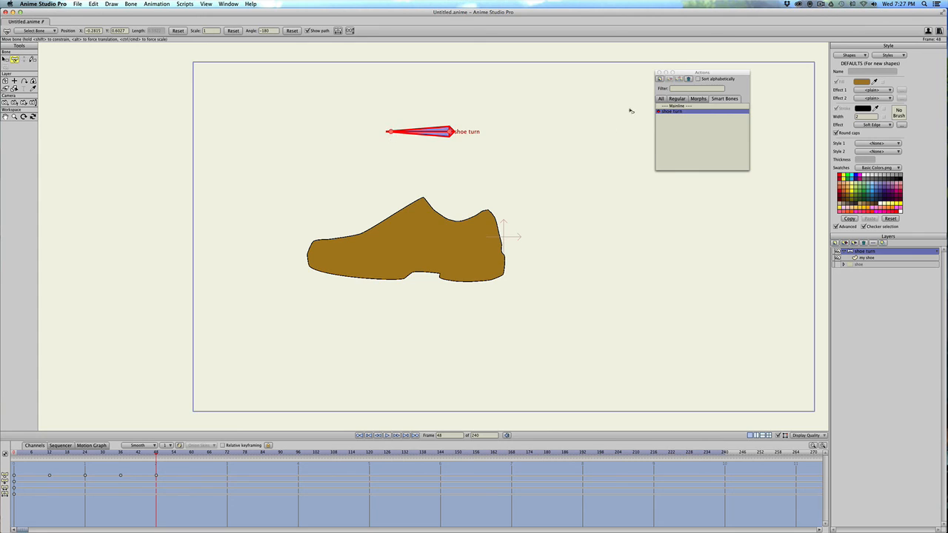
Return to the Mainline and rotate the shoe turn bone through its range at frame 15, leaving it at about -10 degrees.
click(675, 106)
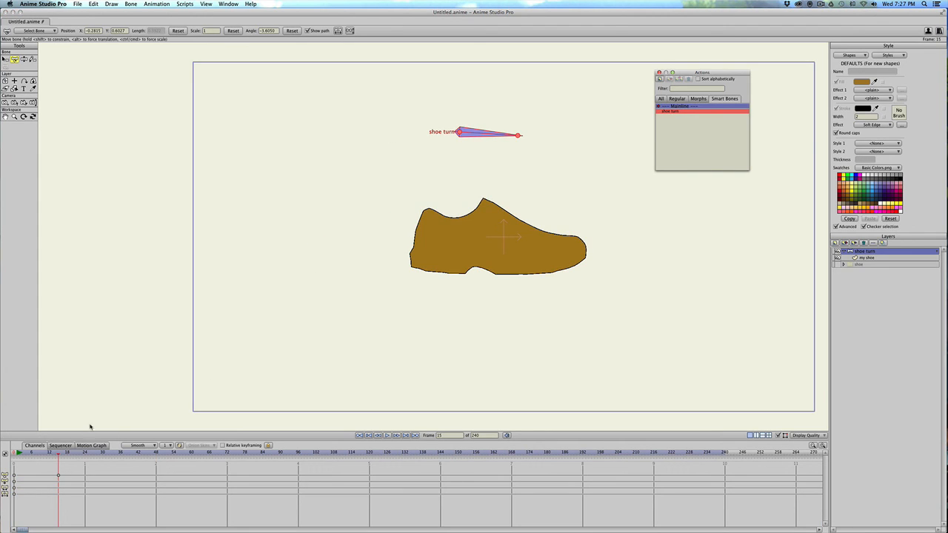
click(496, 147)
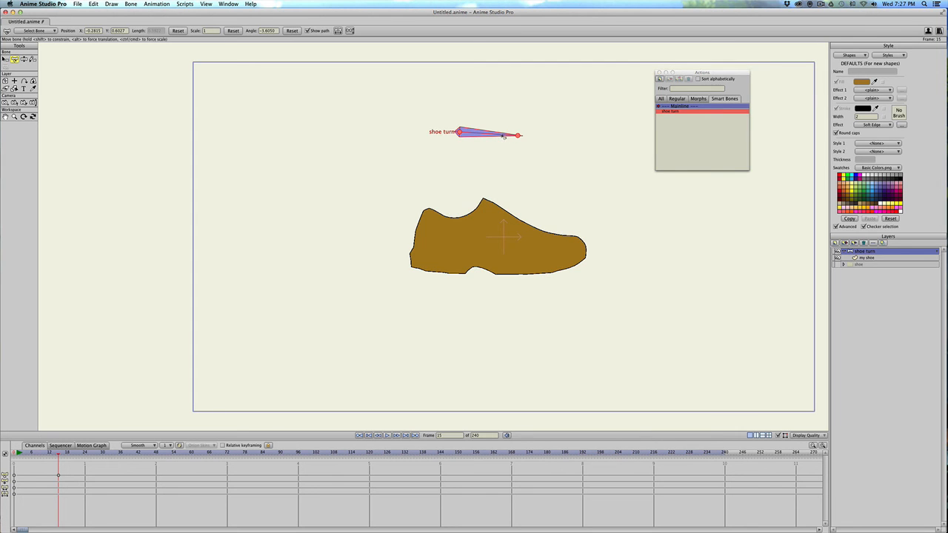
drag(504, 136, 422, 174)
drag(406, 178, 369, 196)
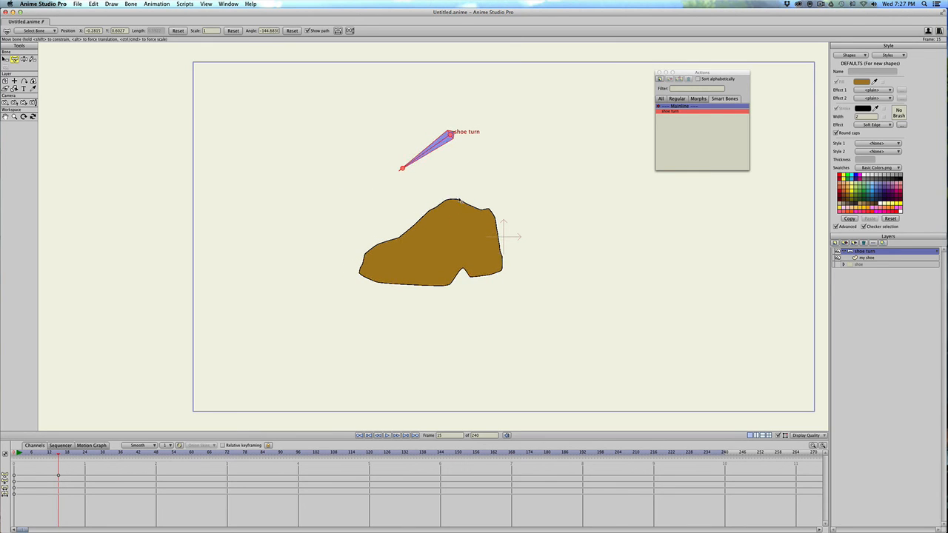
drag(427, 162, 600, 155)
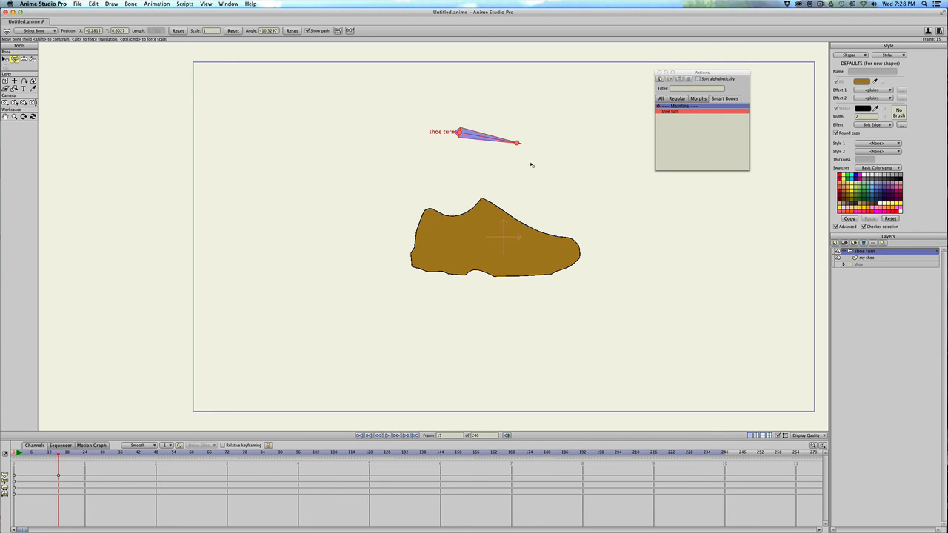
Scrub the Mainline timeline between frames 2 and 21 to preview the keyed shoe turn.
click(20, 454)
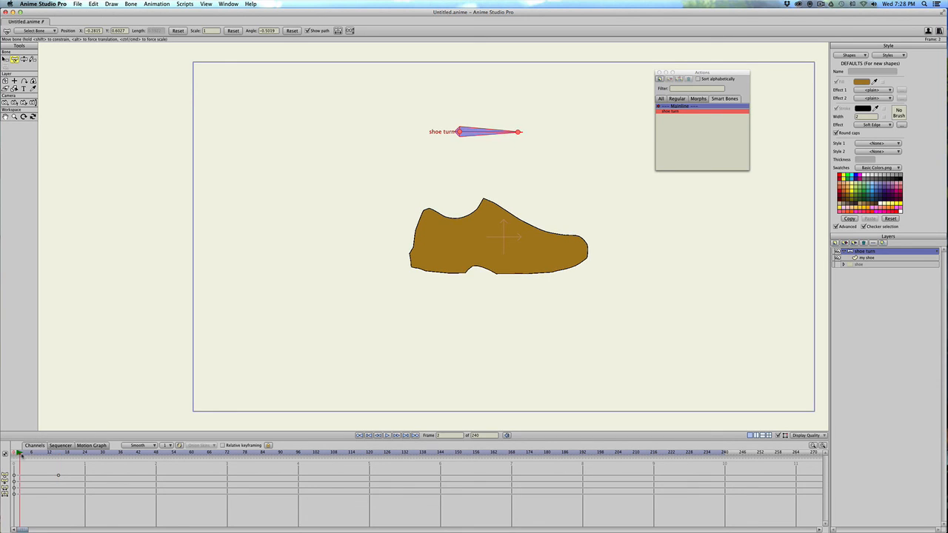
drag(20, 453, 76, 453)
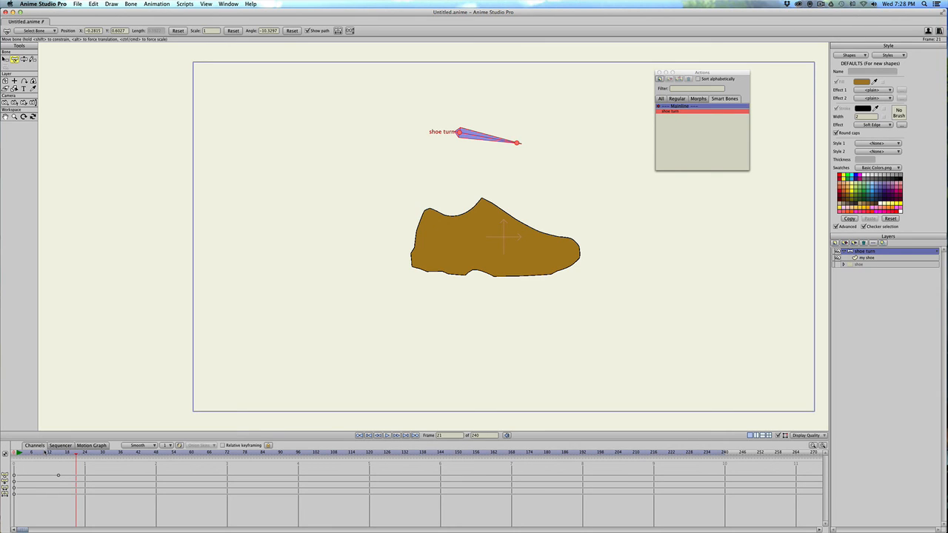
drag(40, 452, 61, 454)
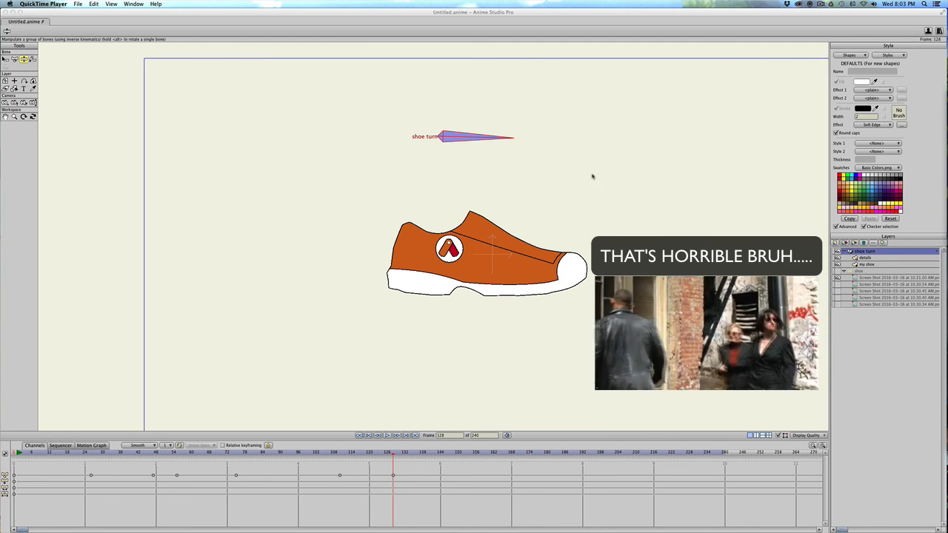
At frame 17, swing the shoe turn bone across its range to test the turn of the detailed orange shoe, ending slightly turned.
click(477, 141)
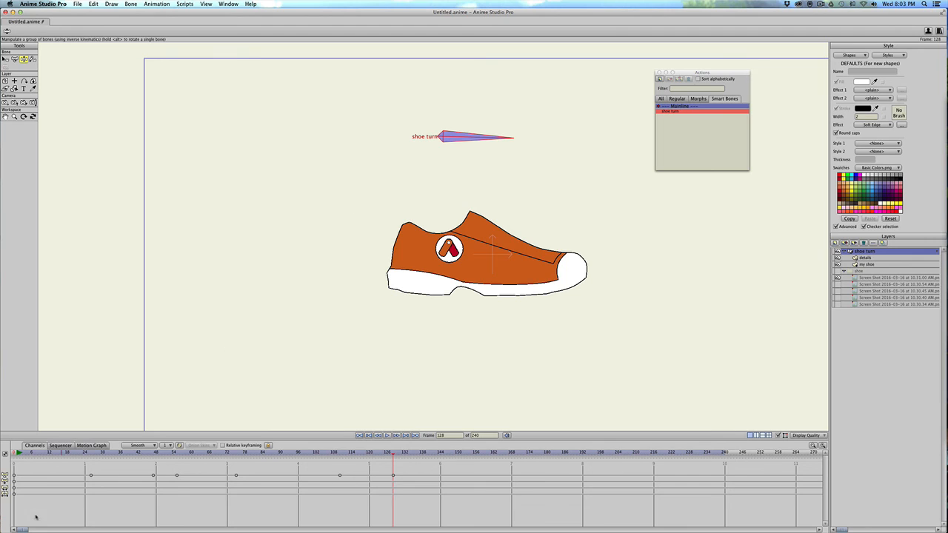
drag(48, 454, 65, 454)
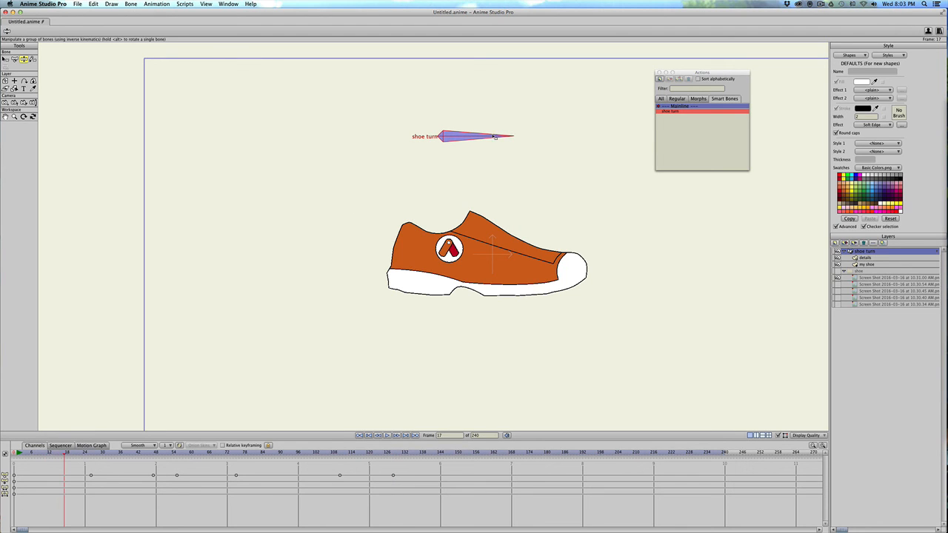
drag(490, 149, 378, 189)
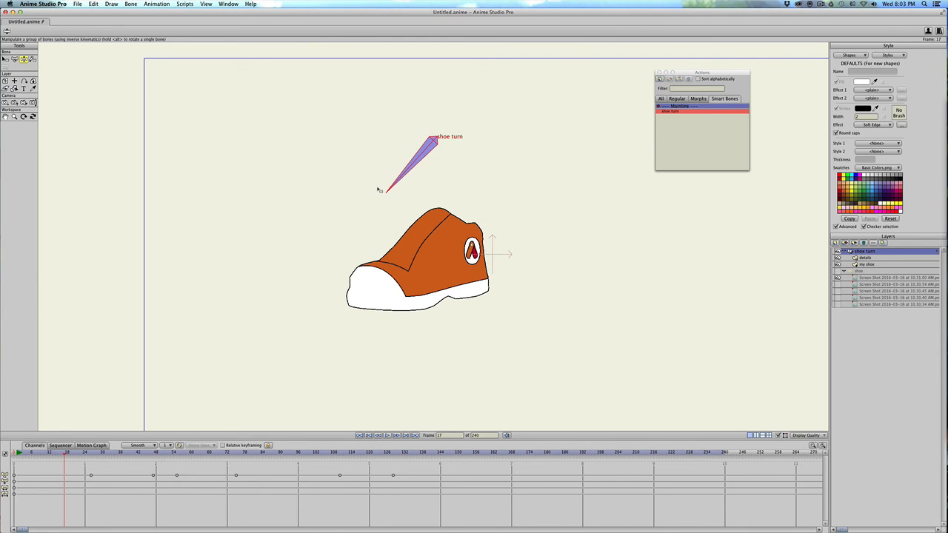
drag(379, 189, 439, 204)
drag(430, 172, 373, 198)
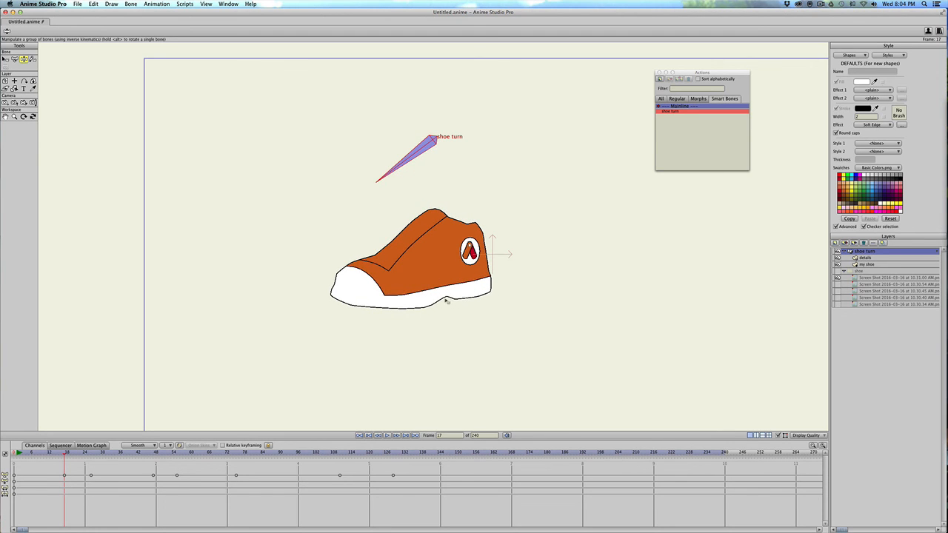
drag(397, 170, 552, 156)
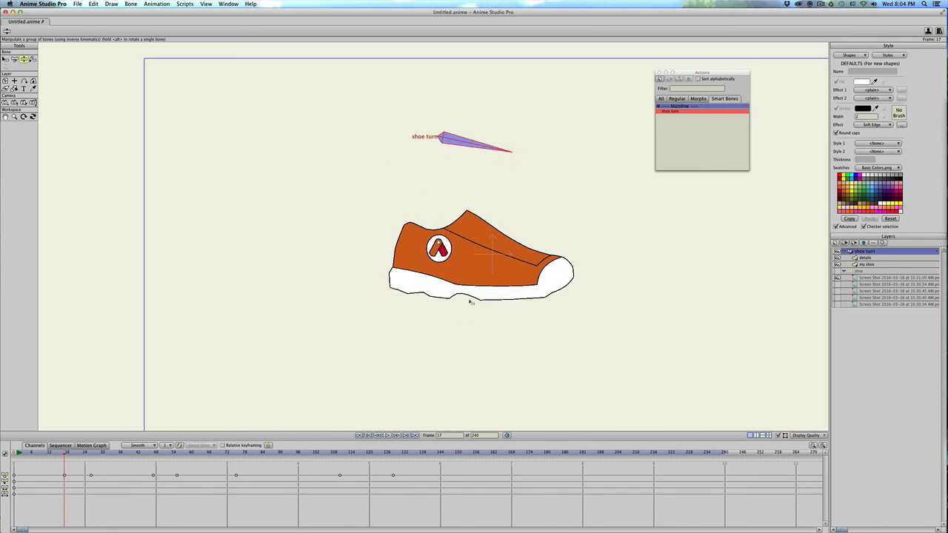
drag(485, 156, 467, 163)
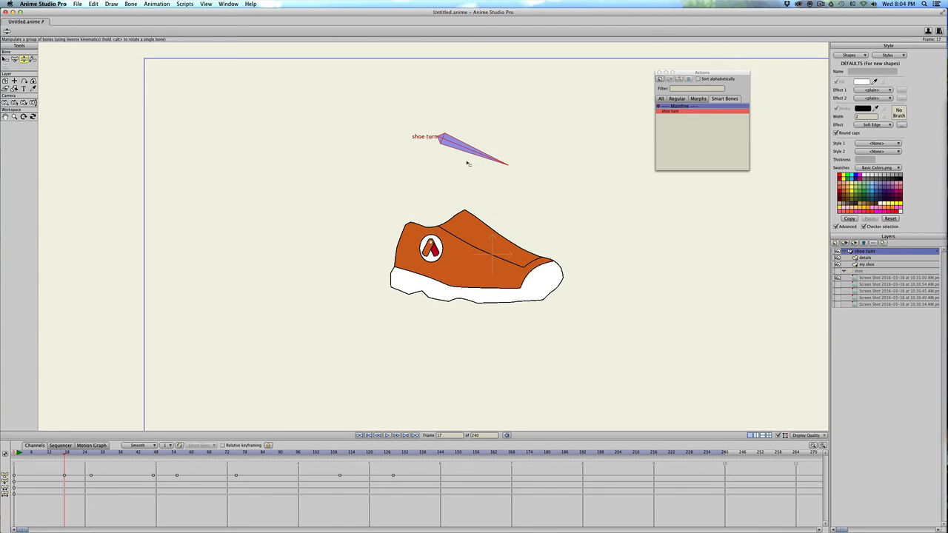
In the details layer at frame 0, move the outline's lower front point further down below the toe and scrub to check it.
click(864, 257)
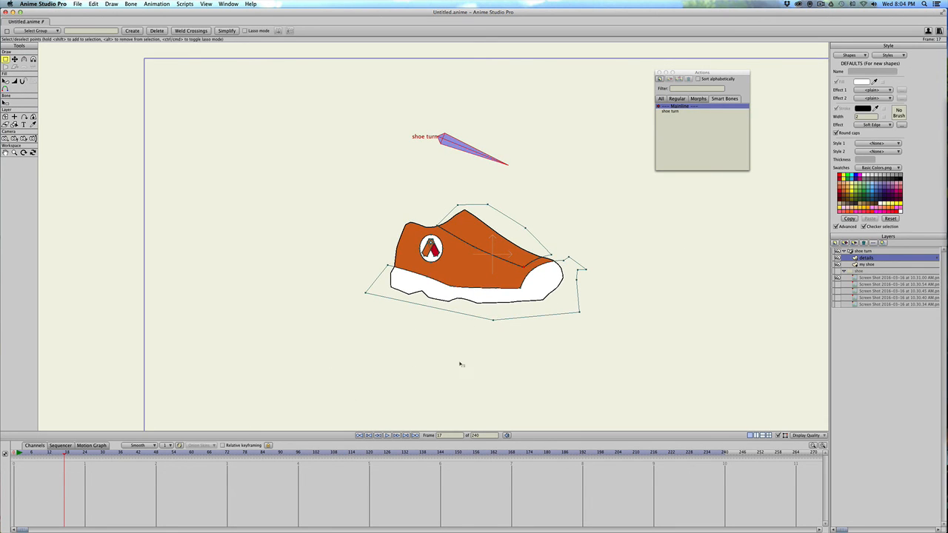
scroll(460, 364, up, 2)
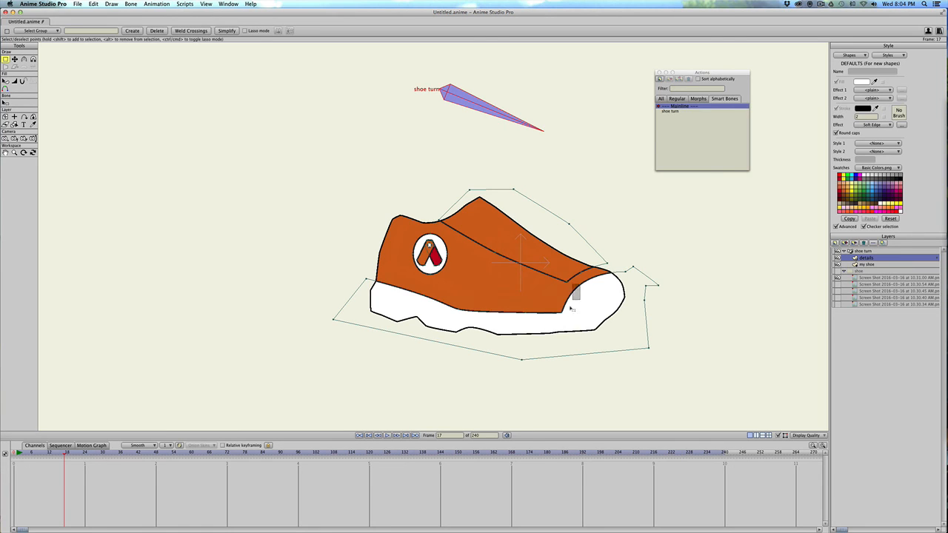
click(16, 452)
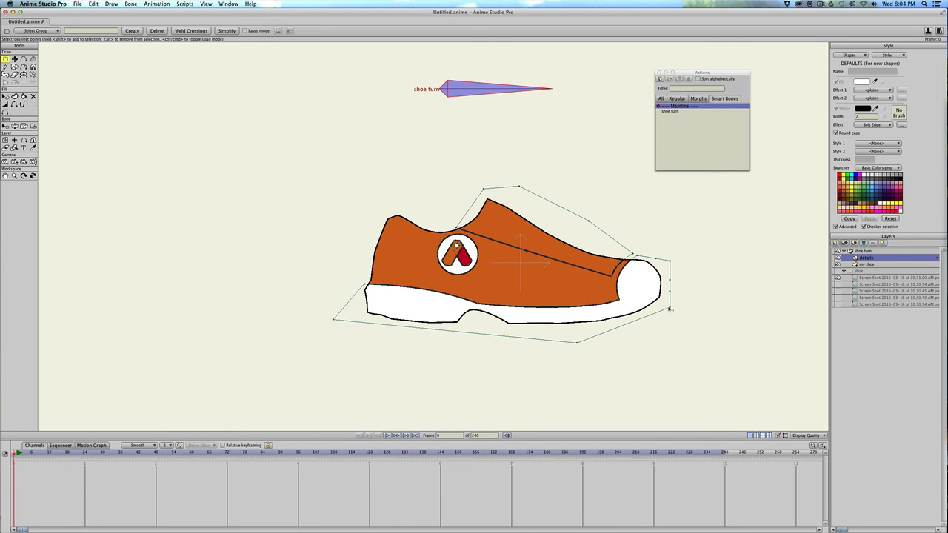
click(668, 309)
key(t)
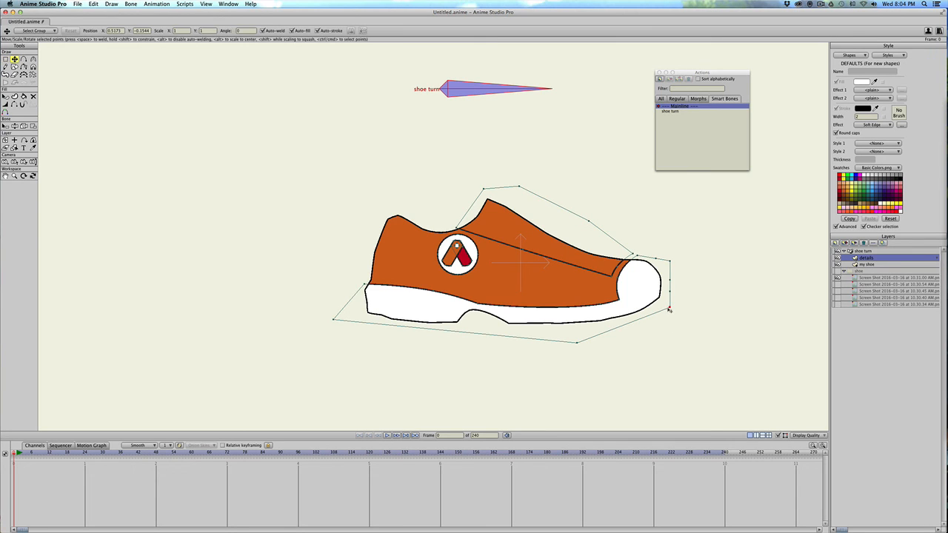
drag(668, 309, 667, 352)
drag(25, 459, 81, 455)
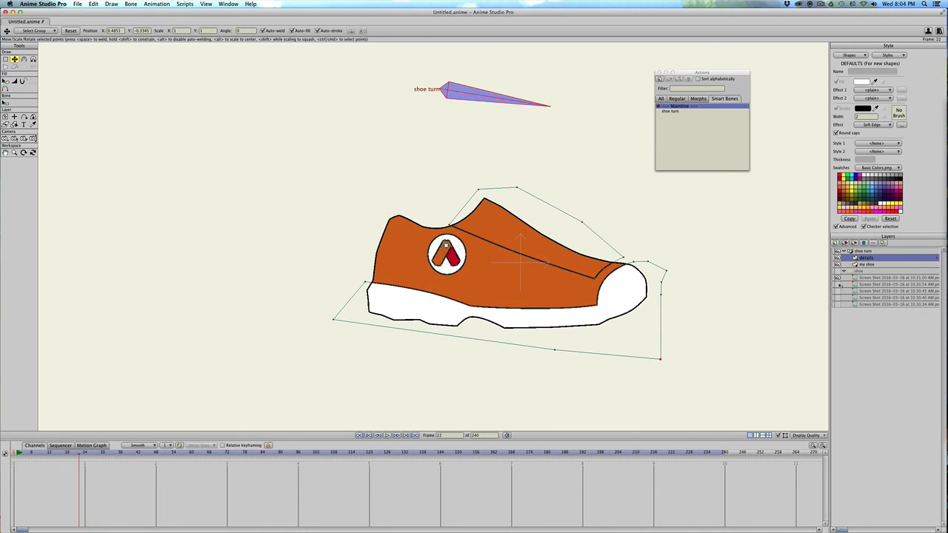
Open the shoe turn bone action, go to its frame 0 and select the details layer.
click(864, 251)
double_click(670, 110)
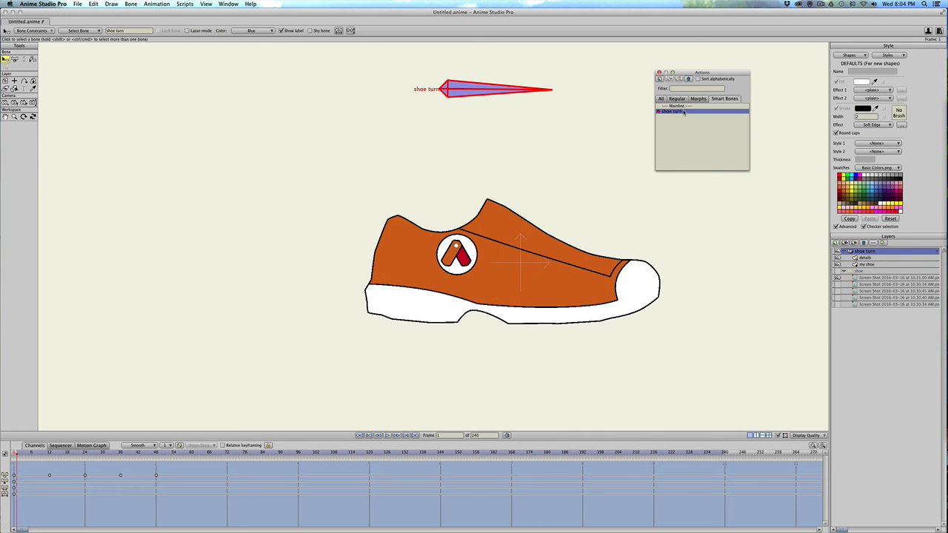
drag(31, 456, 3, 460)
click(861, 259)
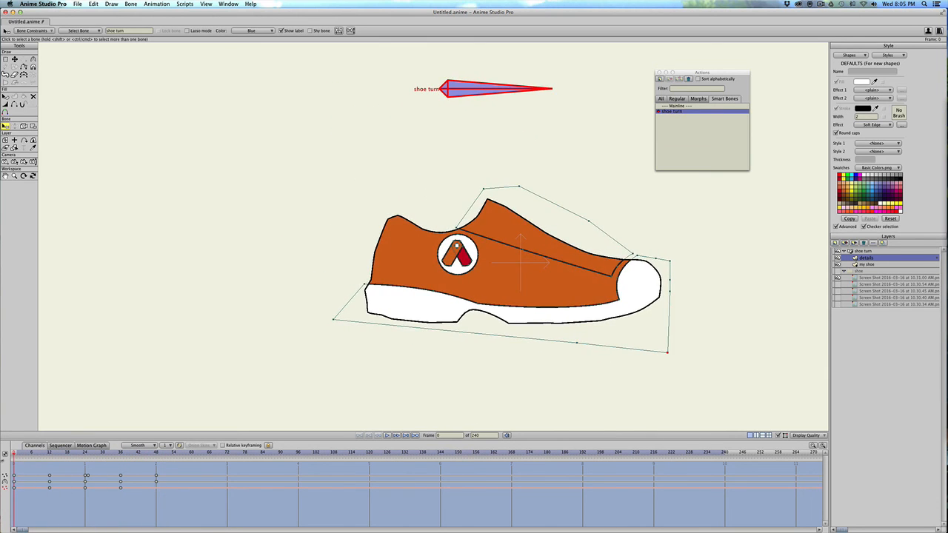